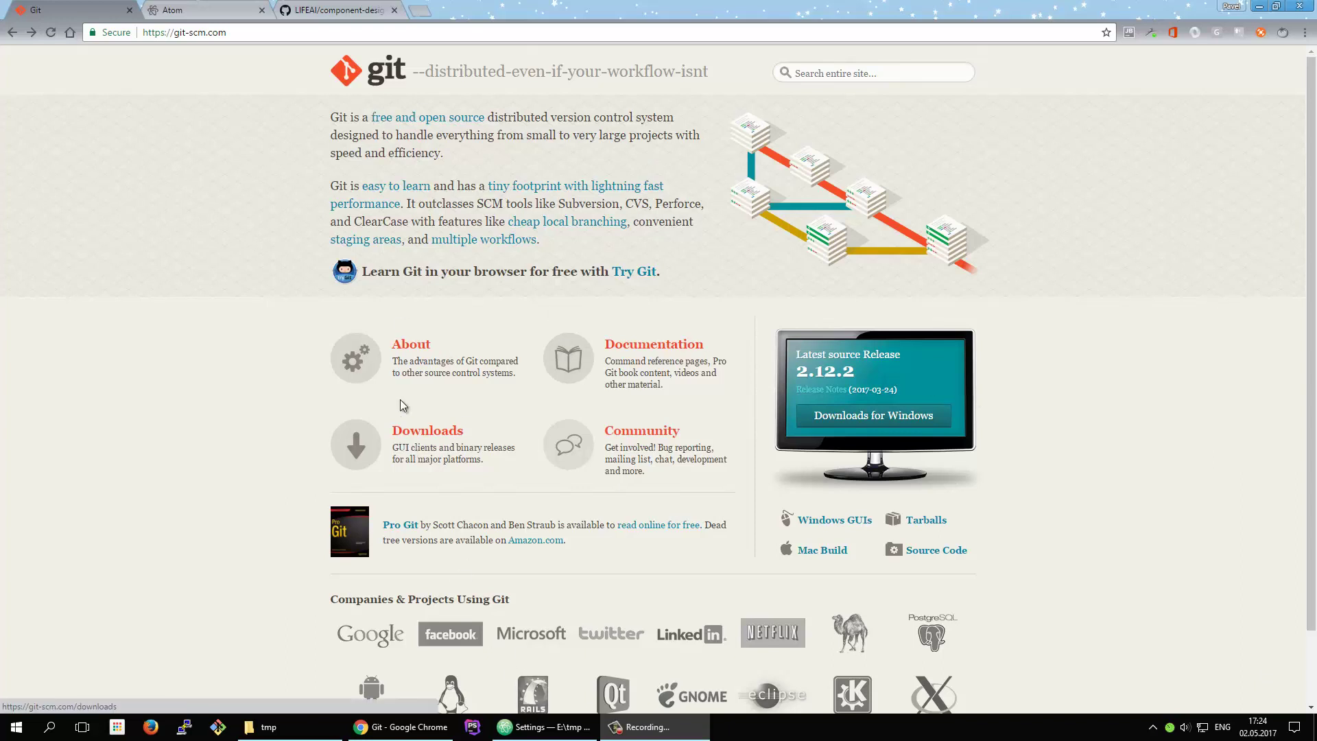
- Browse the repository, Atom and Git sites, then open the Pro Git book contents
click(327, 10)
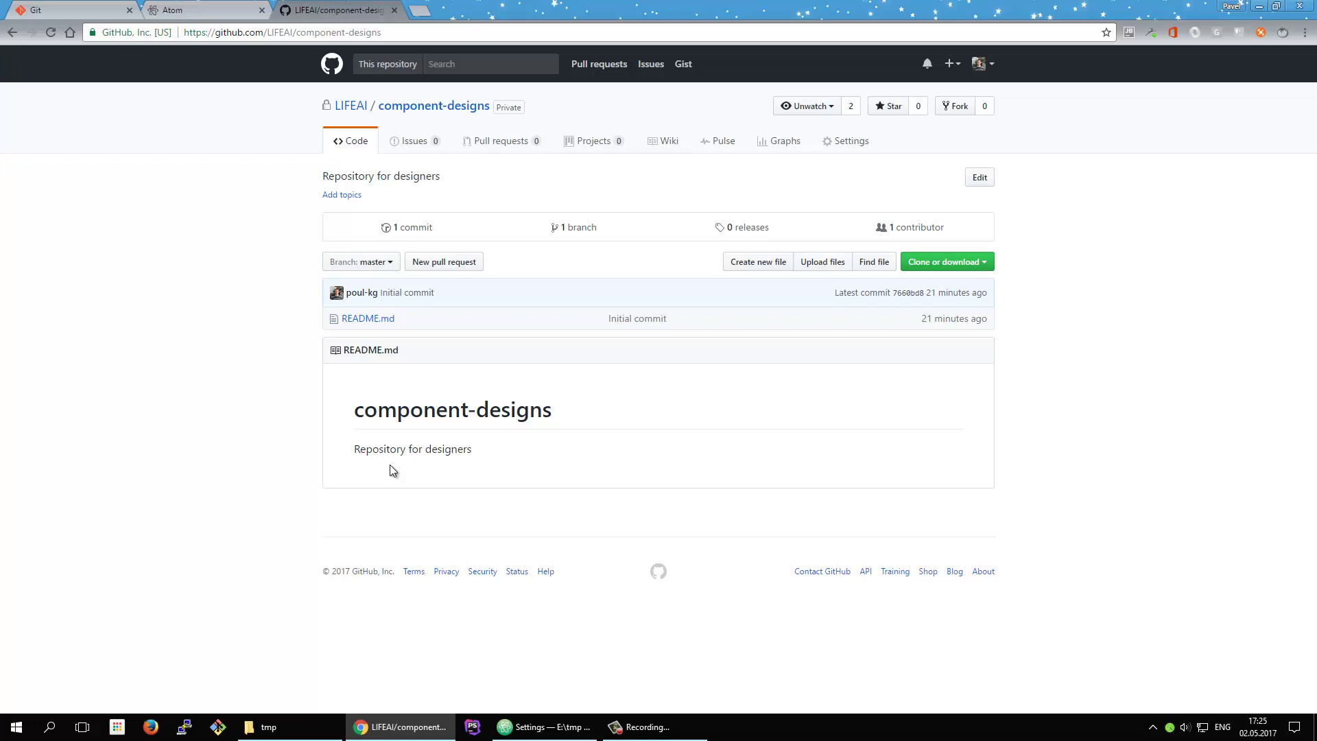
click(196, 9)
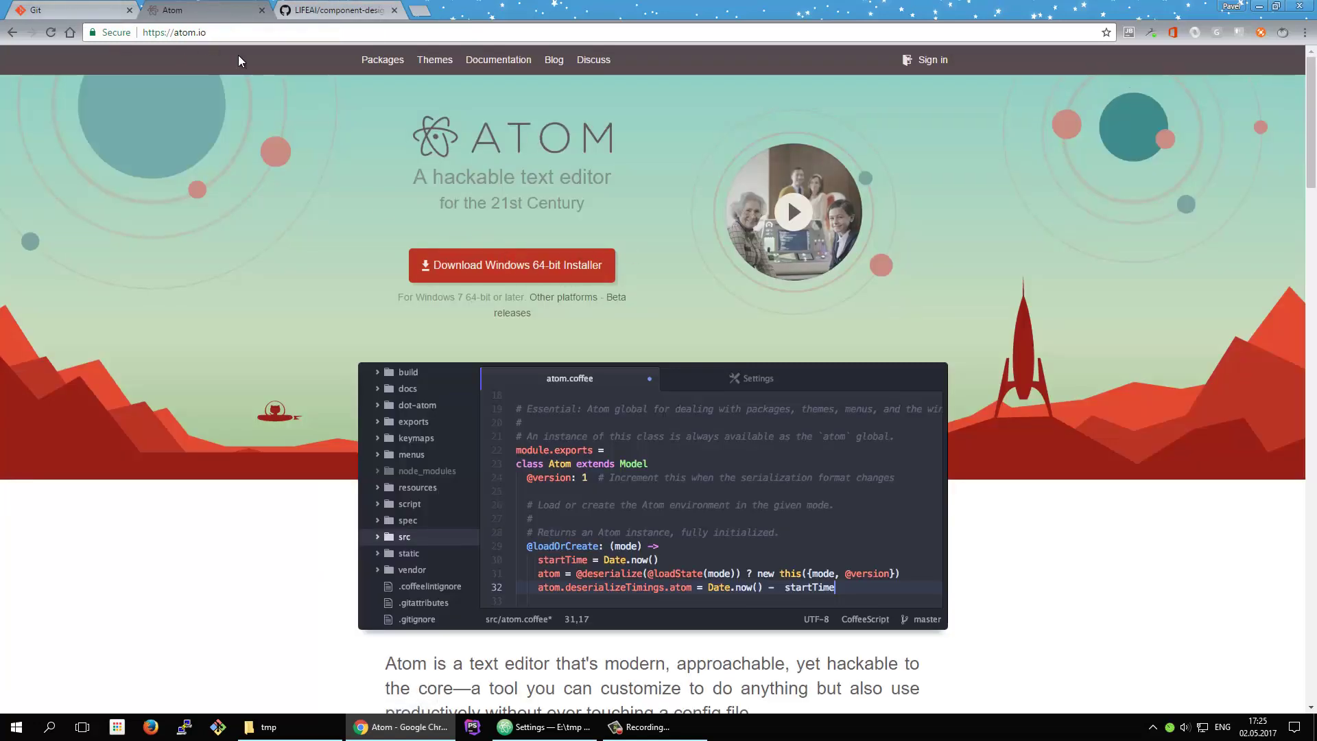
click(71, 9)
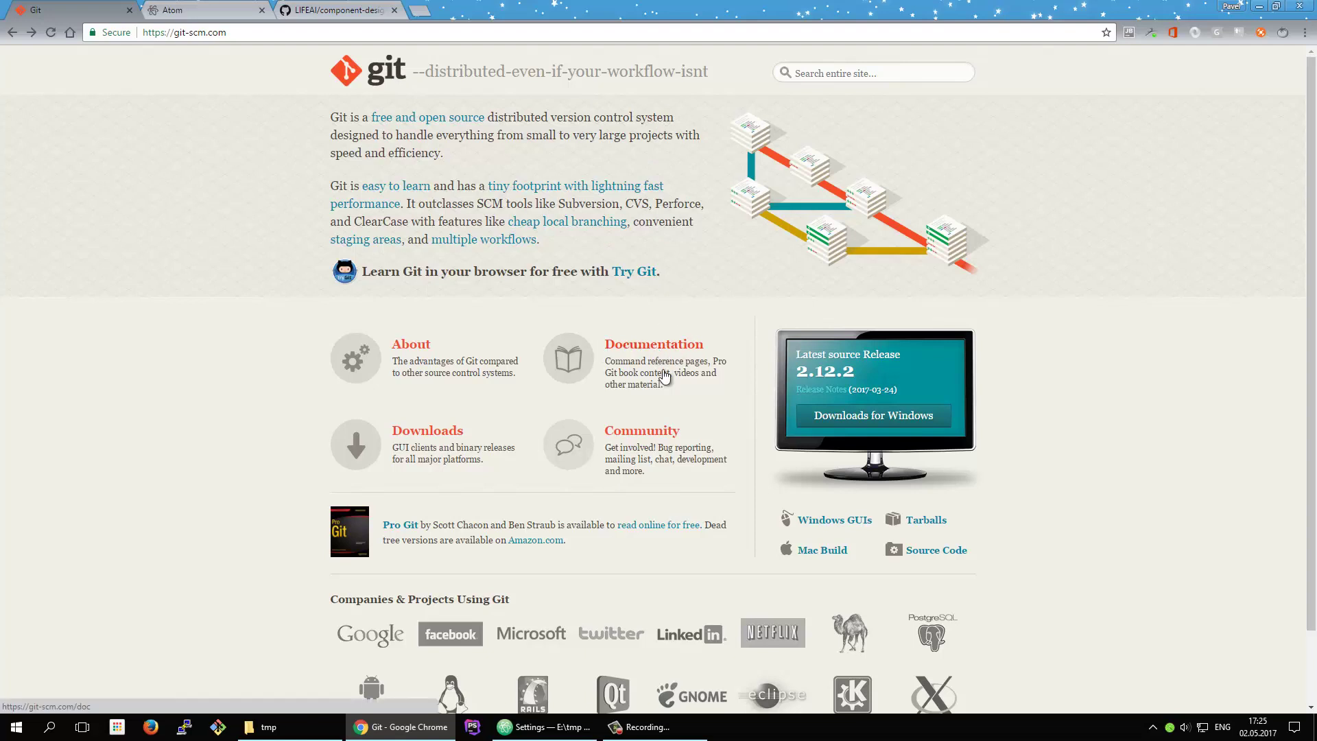
click(644, 350)
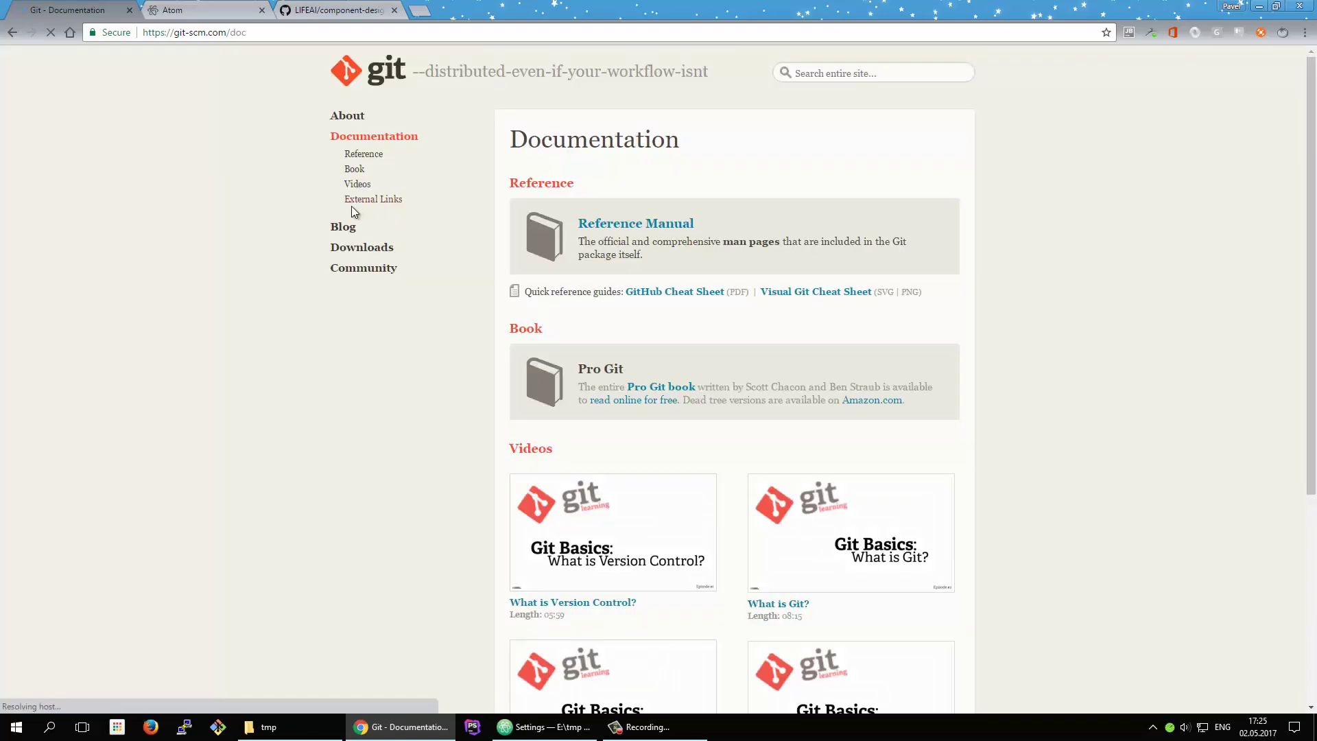
click(355, 170)
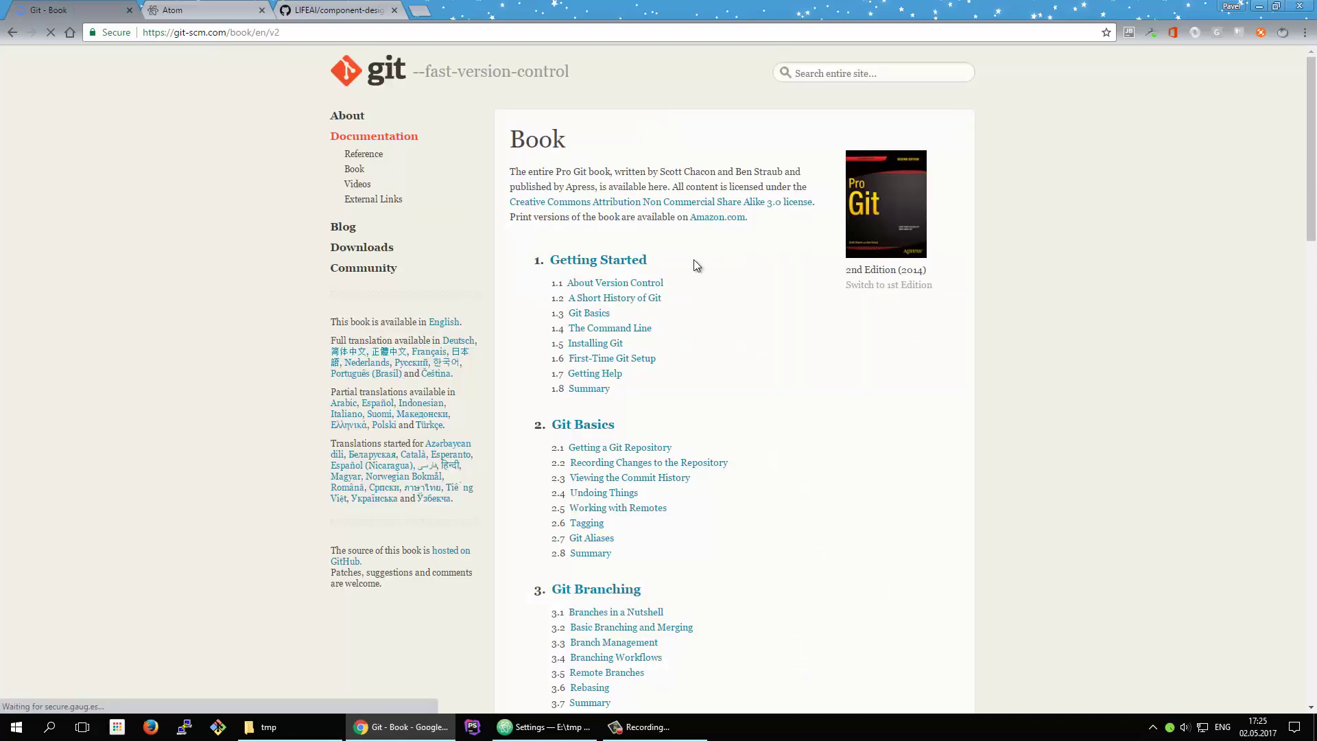
scroll(697, 379, down, 4)
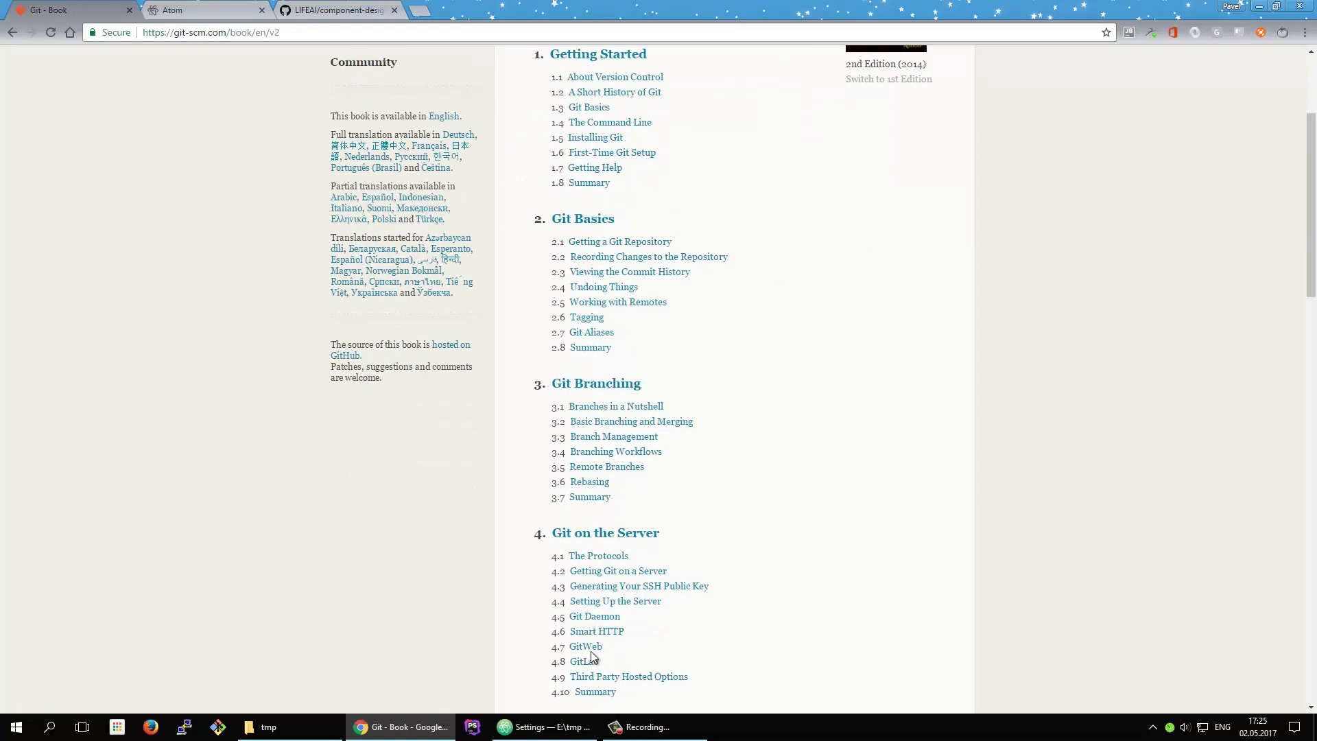
scroll(695, 243, up, 3)
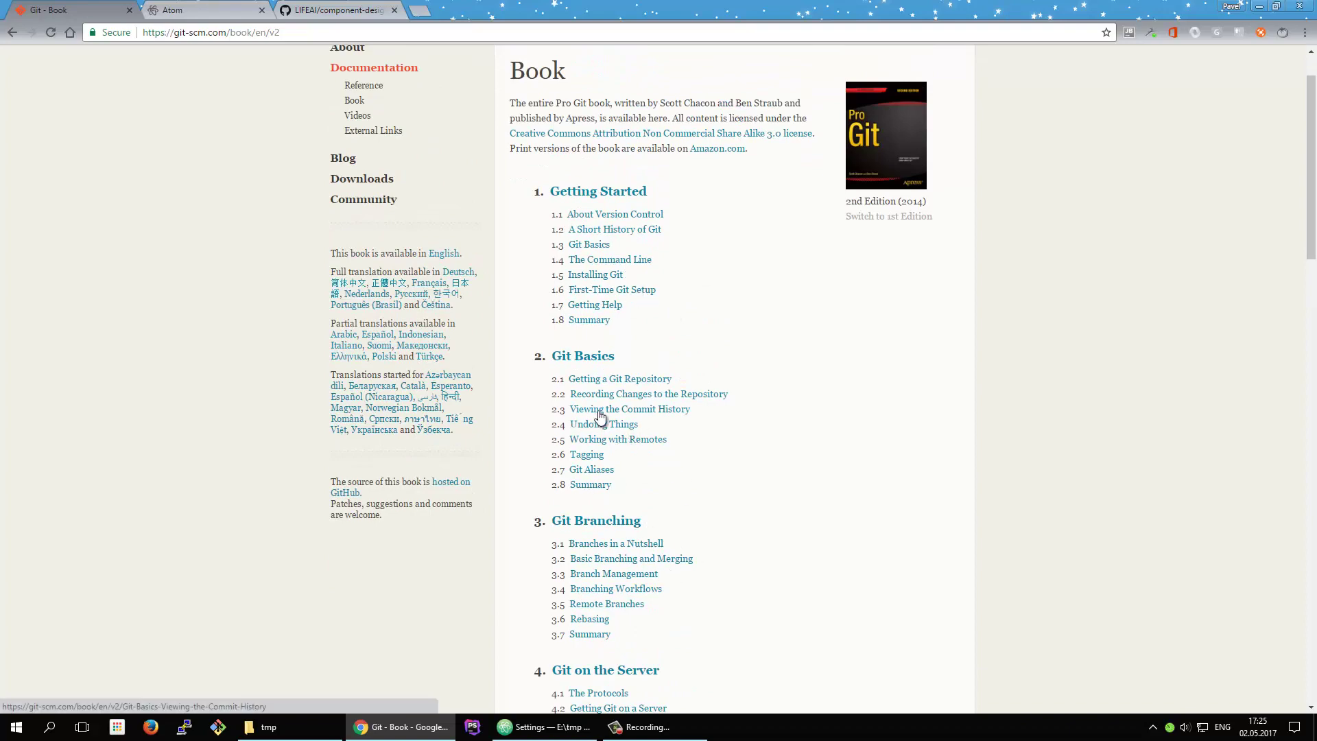
- Read the Installing Git and First-Time Git Setup chapters, highlighting the git config name and email
click(594, 275)
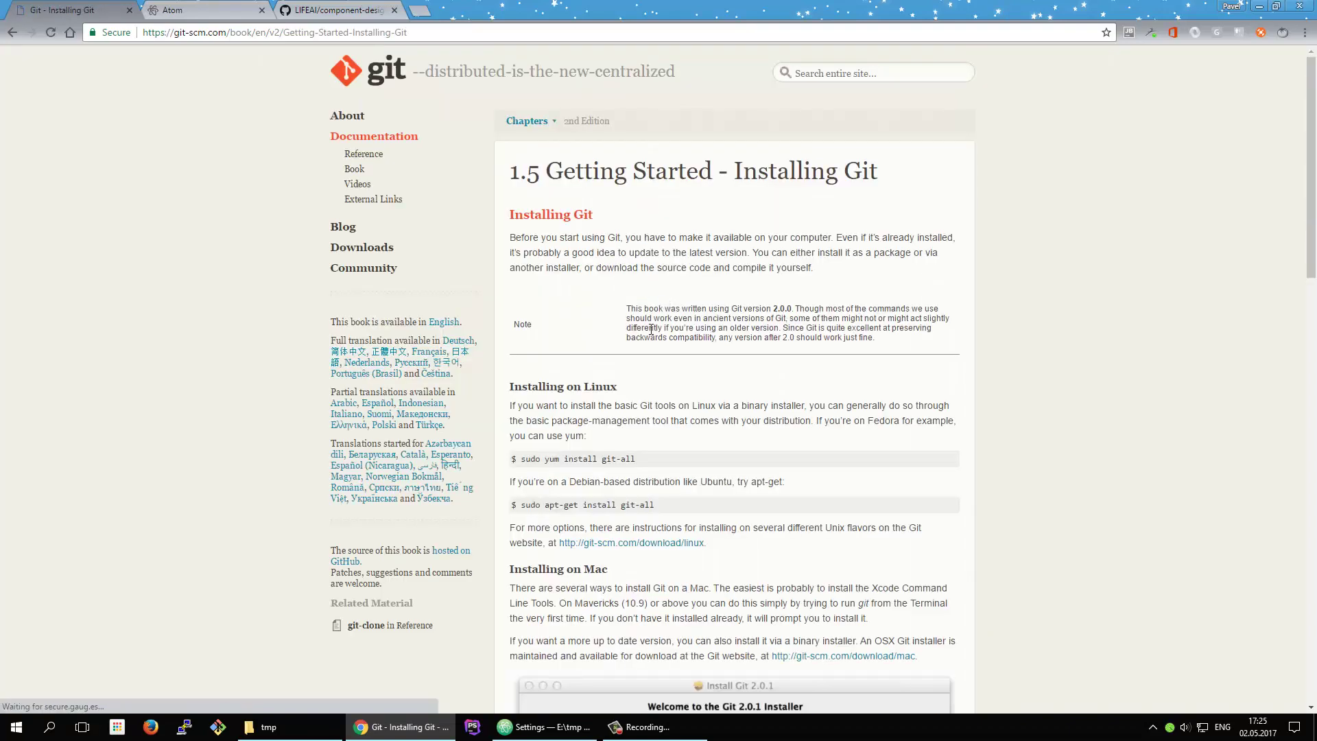
key(alt+Left)
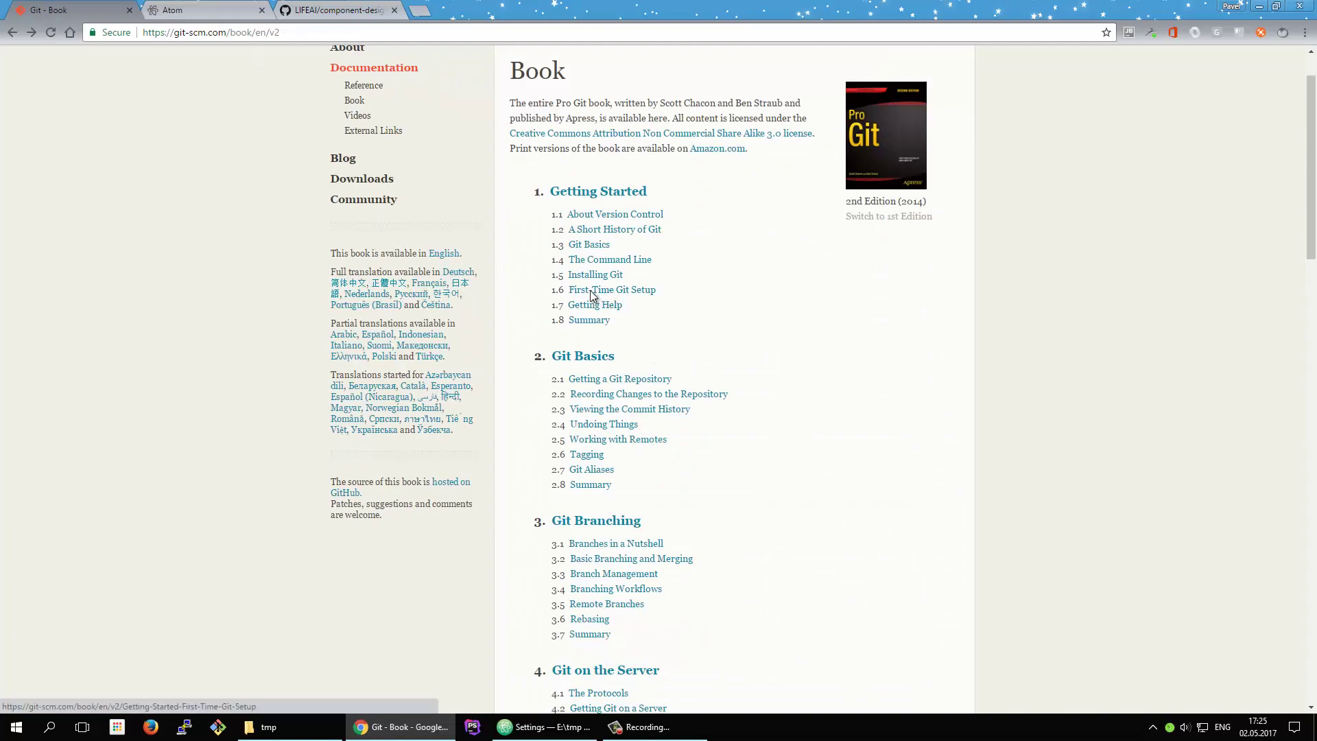
click(607, 298)
scroll(722, 321, down, 2)
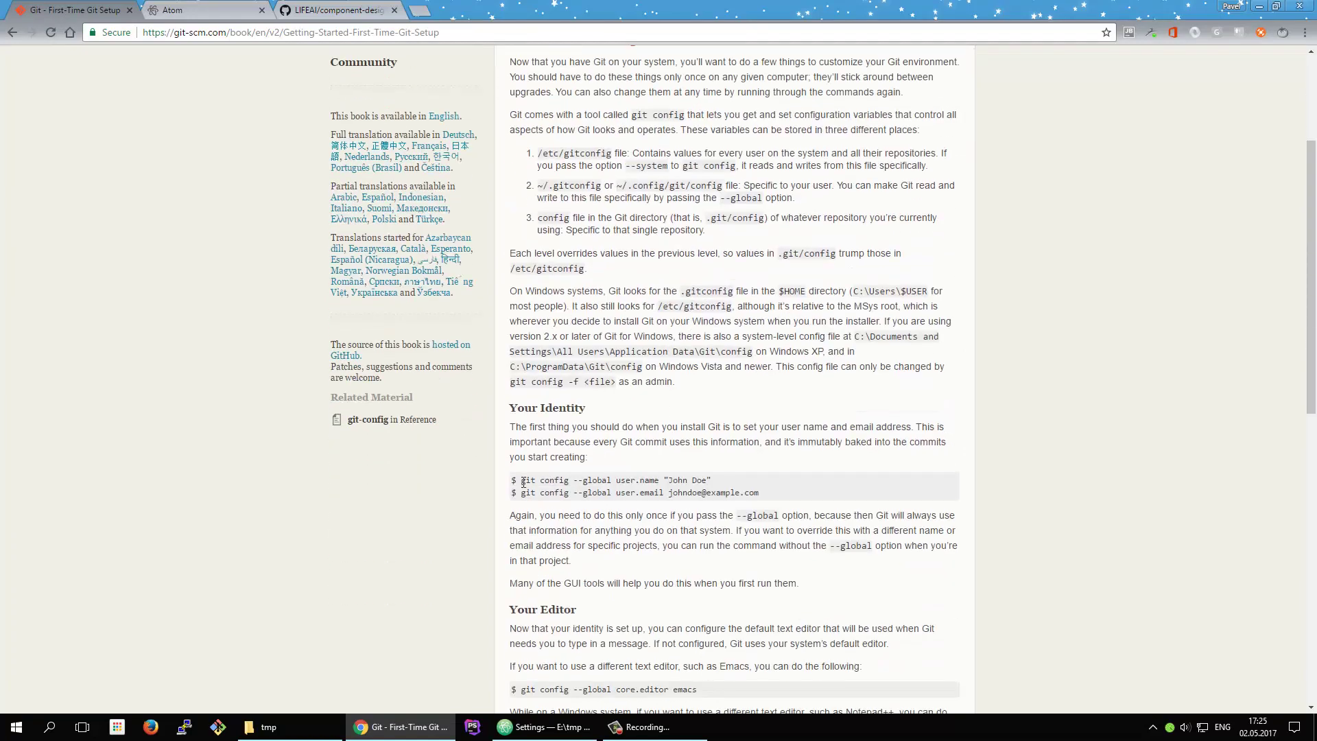
drag(524, 481, 762, 515)
click(611, 480)
drag(642, 479, 726, 482)
double_click(713, 492)
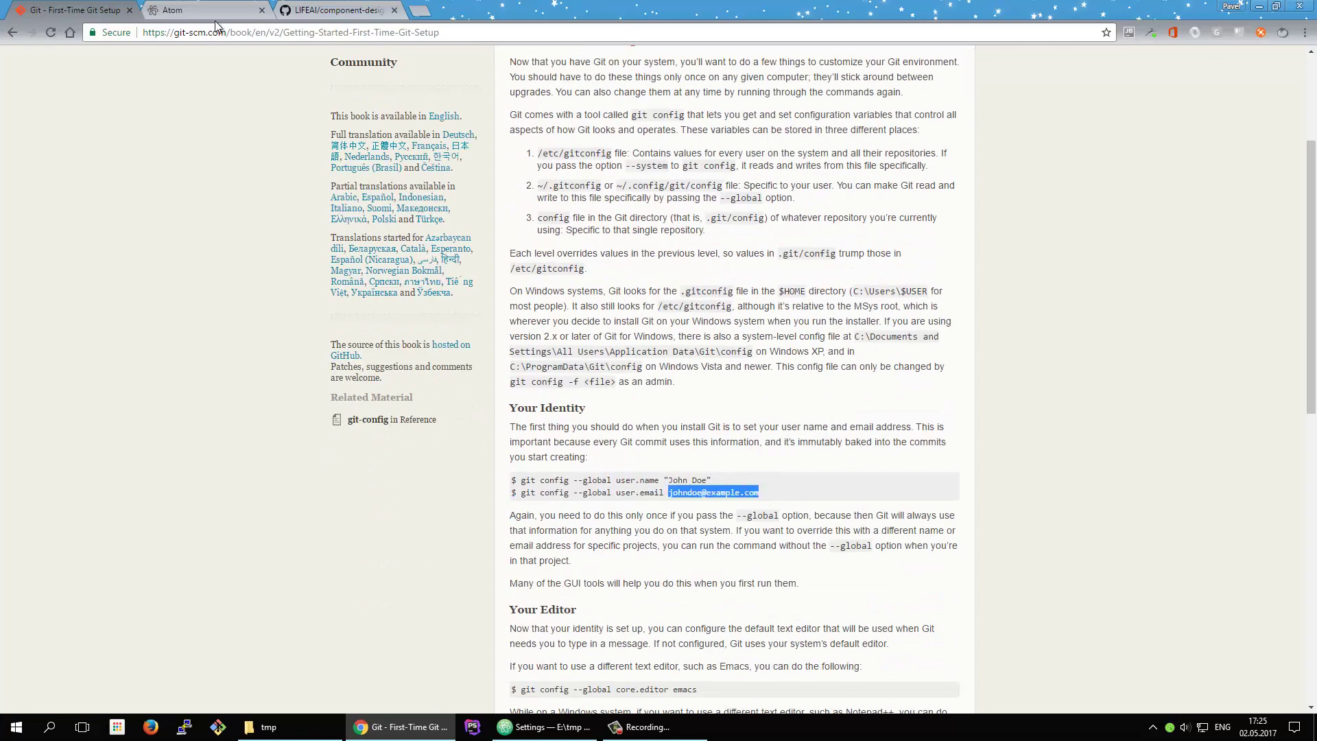
key(alt+Left)
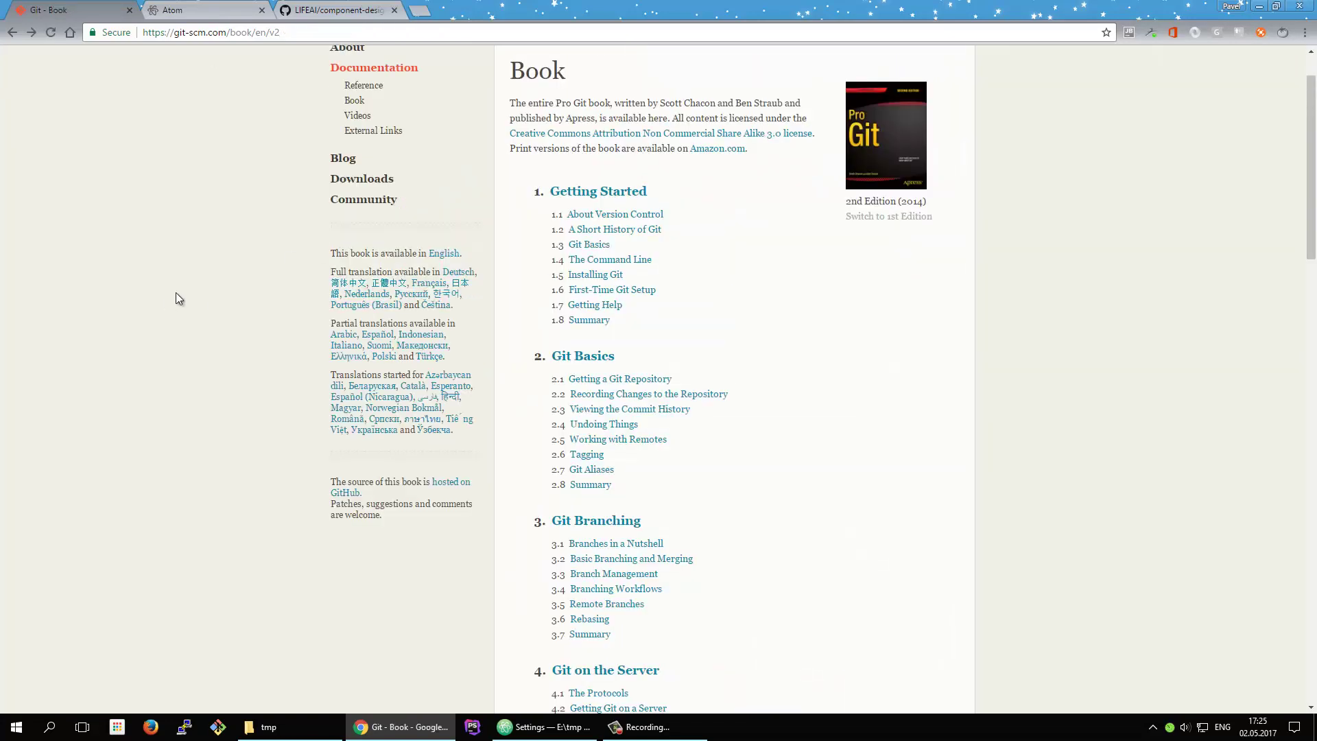
key(alt+Left)
key(alt+Left)
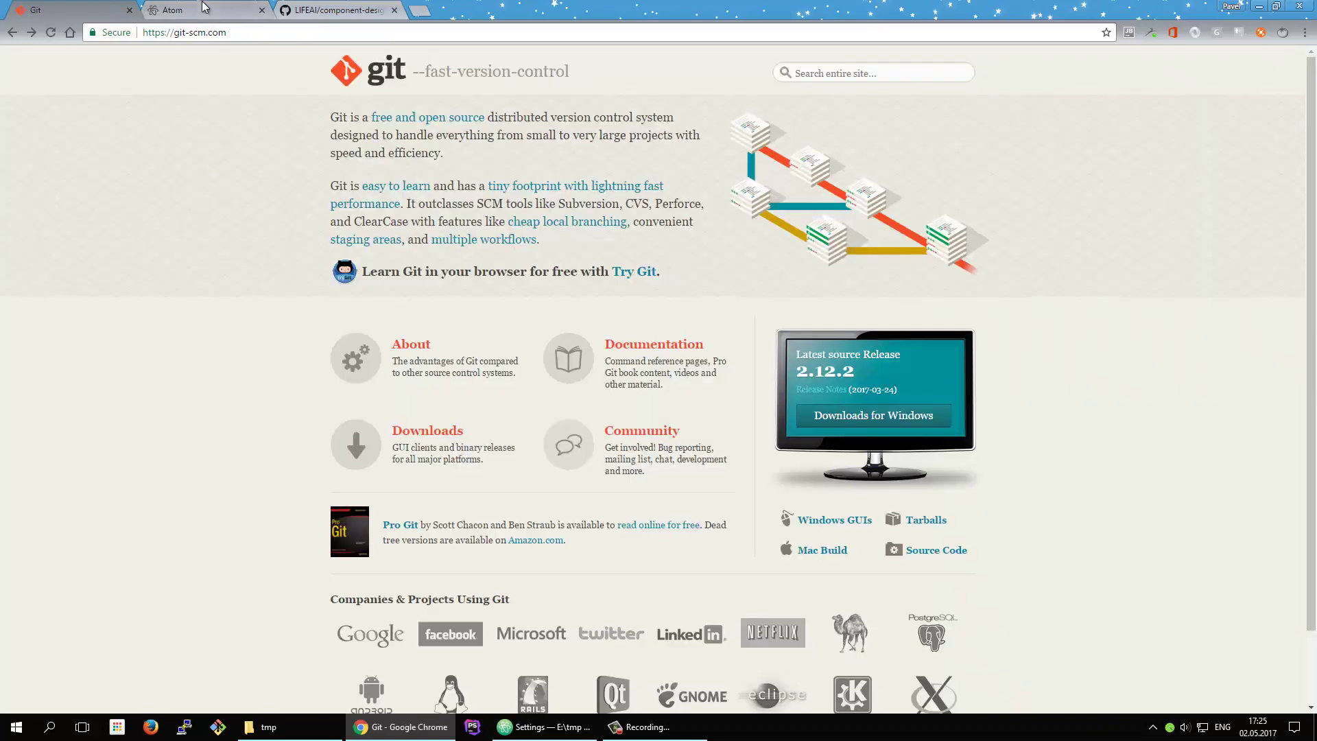
- Return to the component-designs GitHub page and copy its SSH clone URL
click(204, 9)
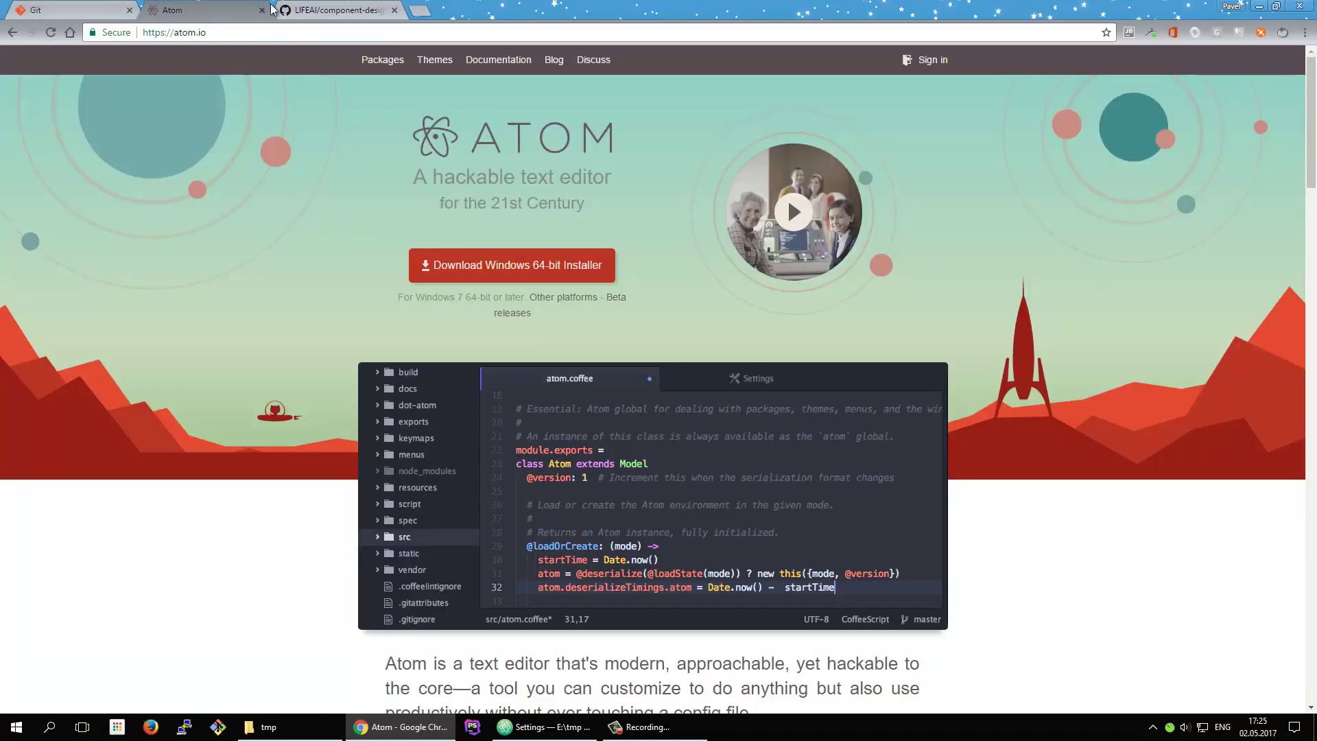
click(325, 11)
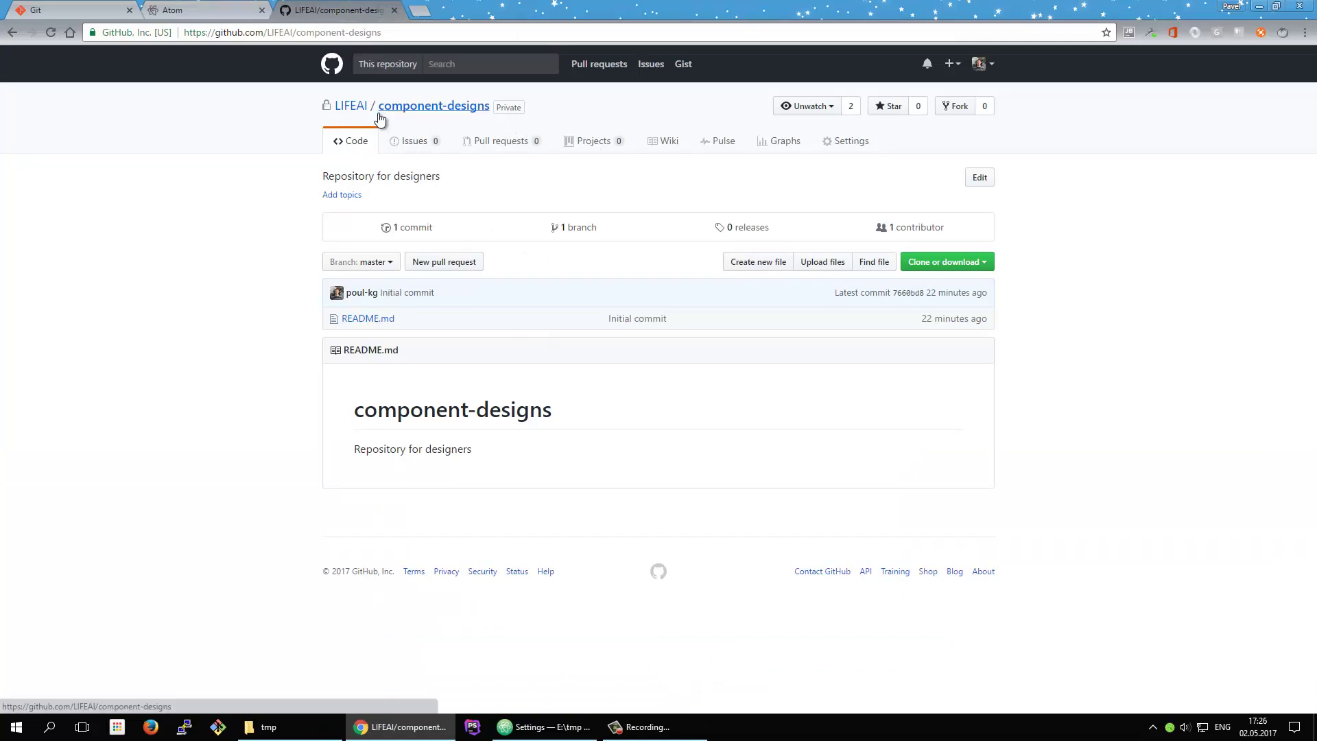
click(948, 261)
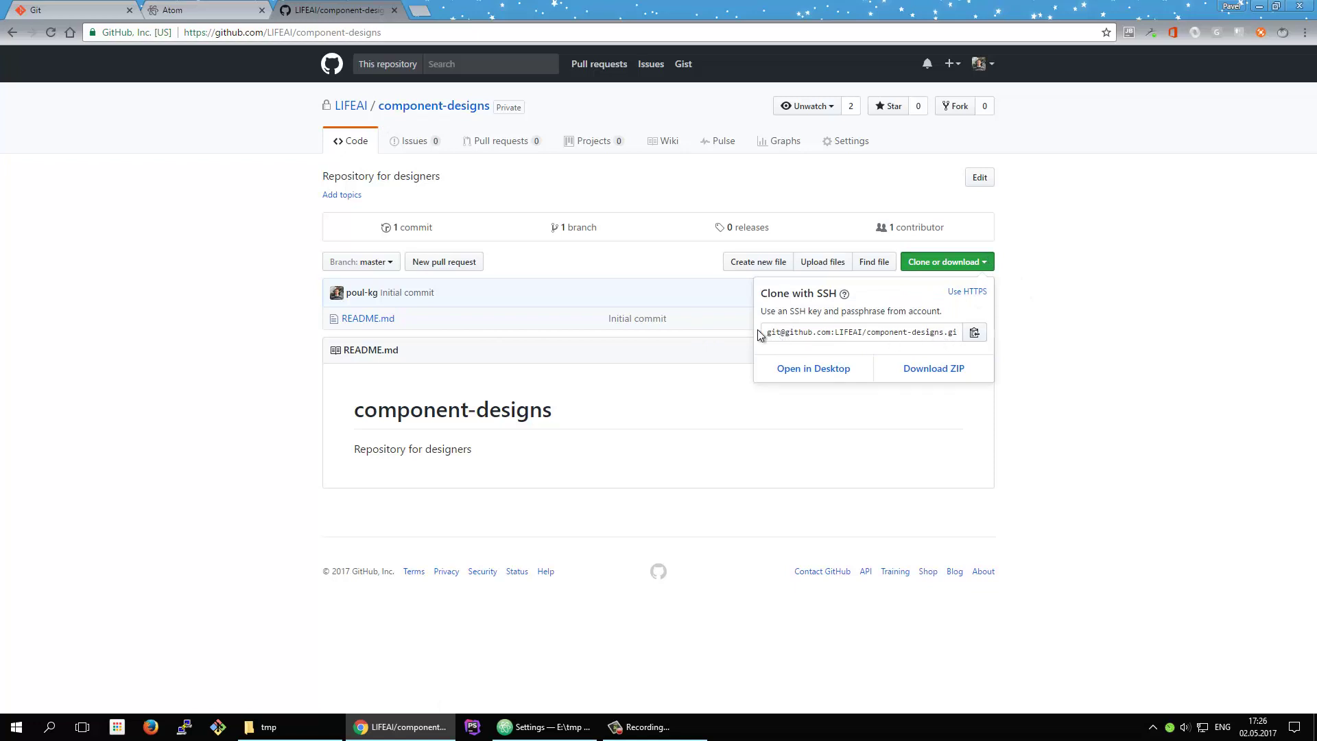
click(974, 332)
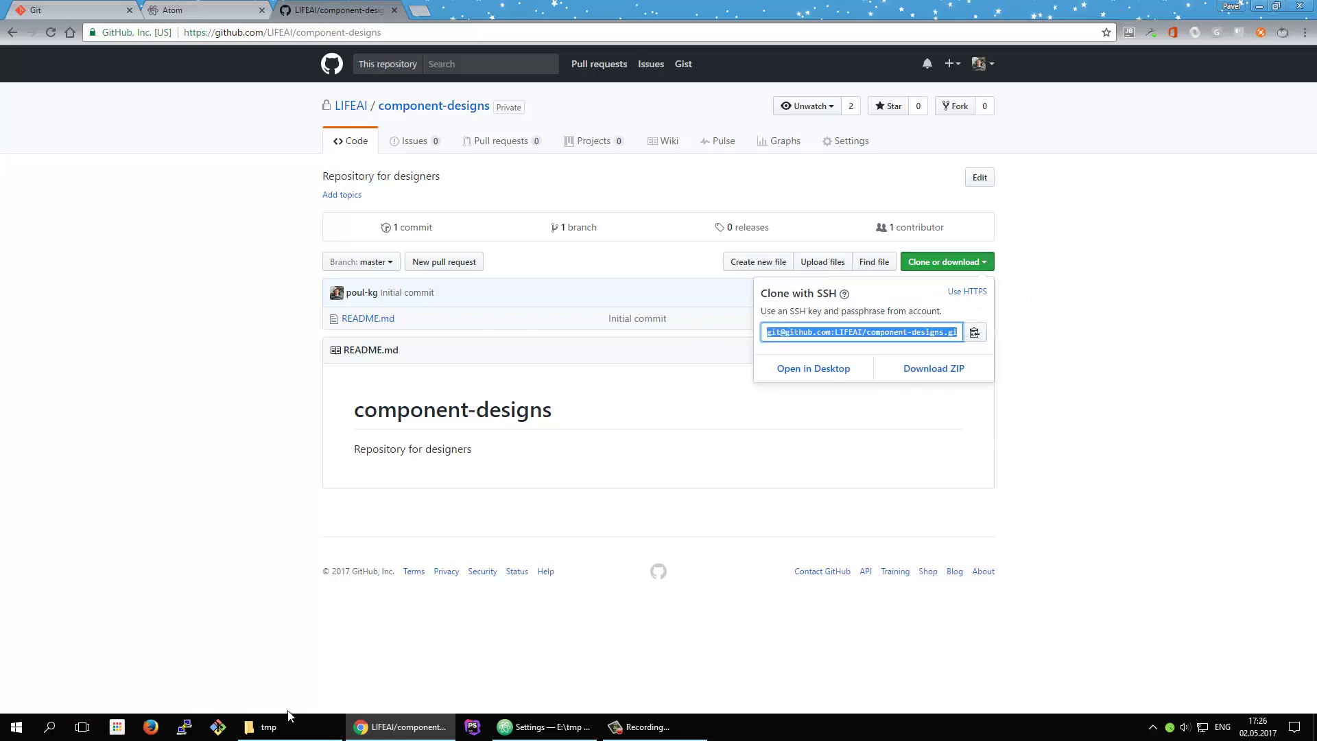
- Open a Git Bash terminal and the tmp folder window, arranging both on screen
click(218, 726)
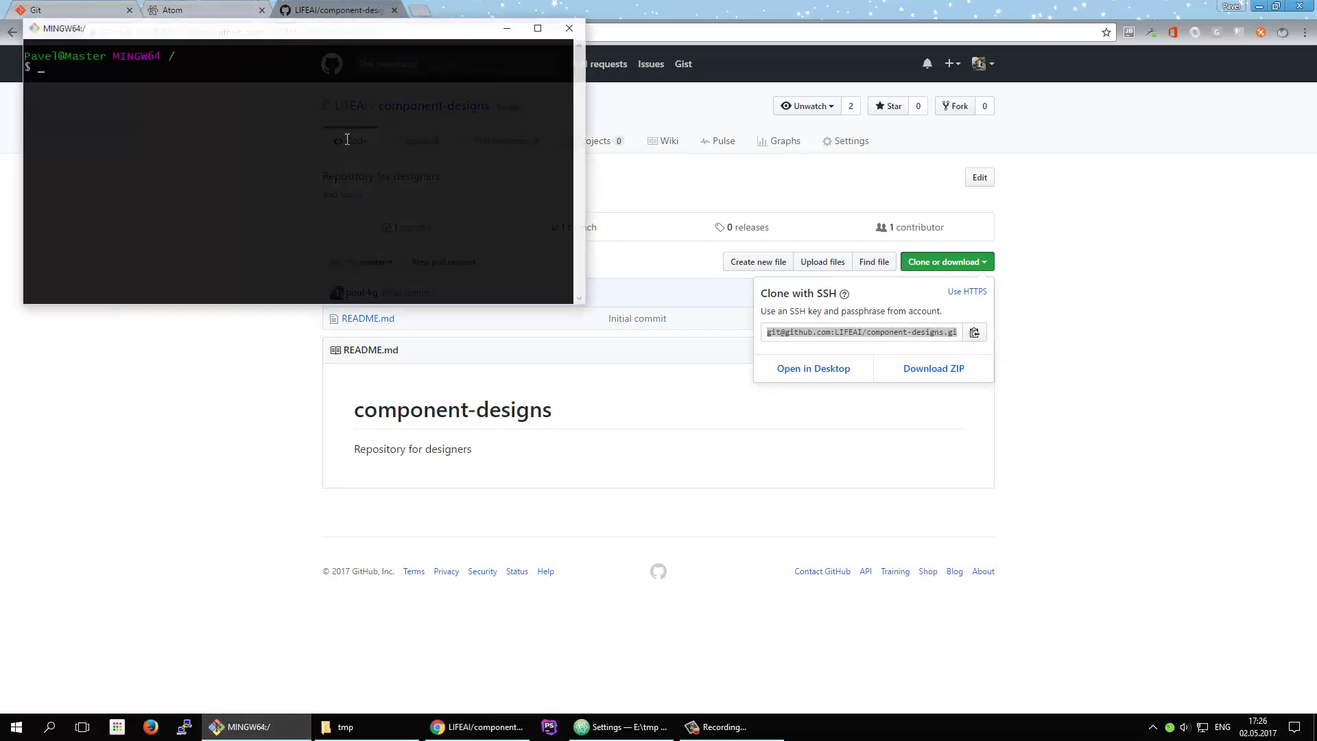
drag(335, 42, 411, 172)
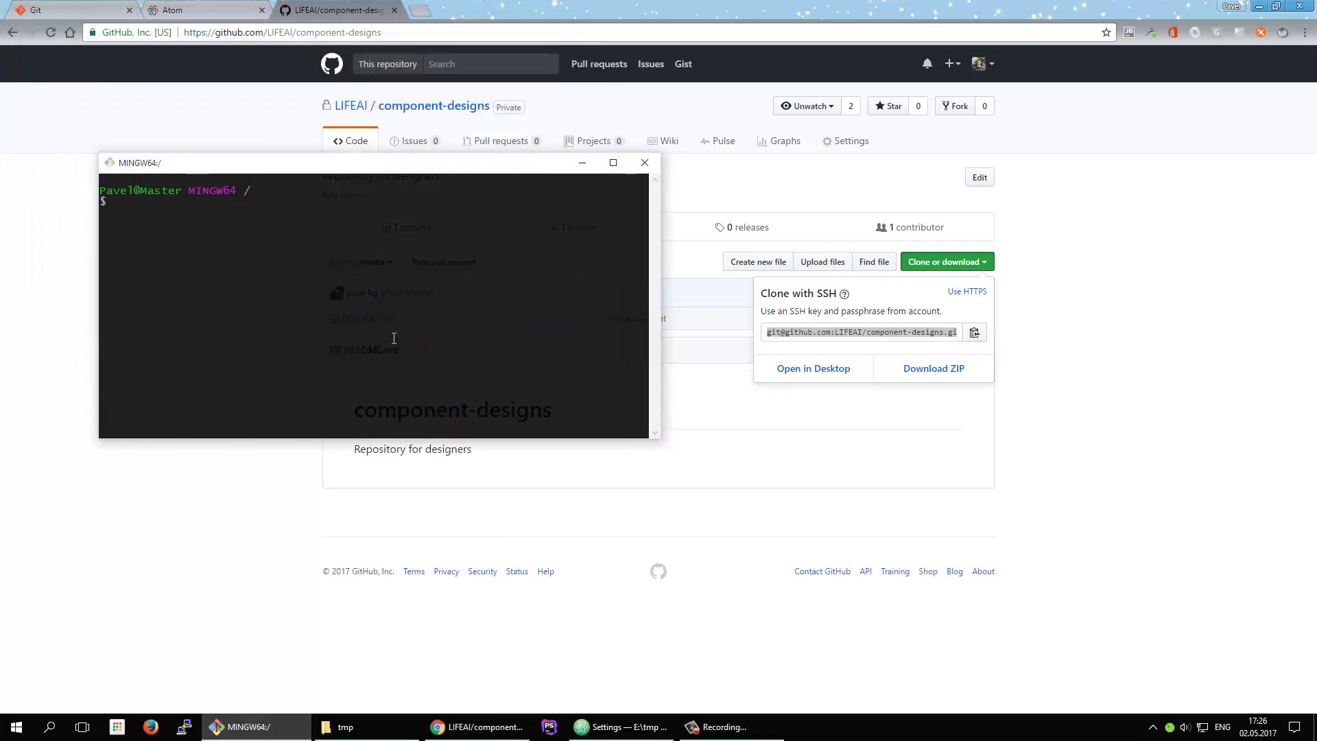
click(345, 727)
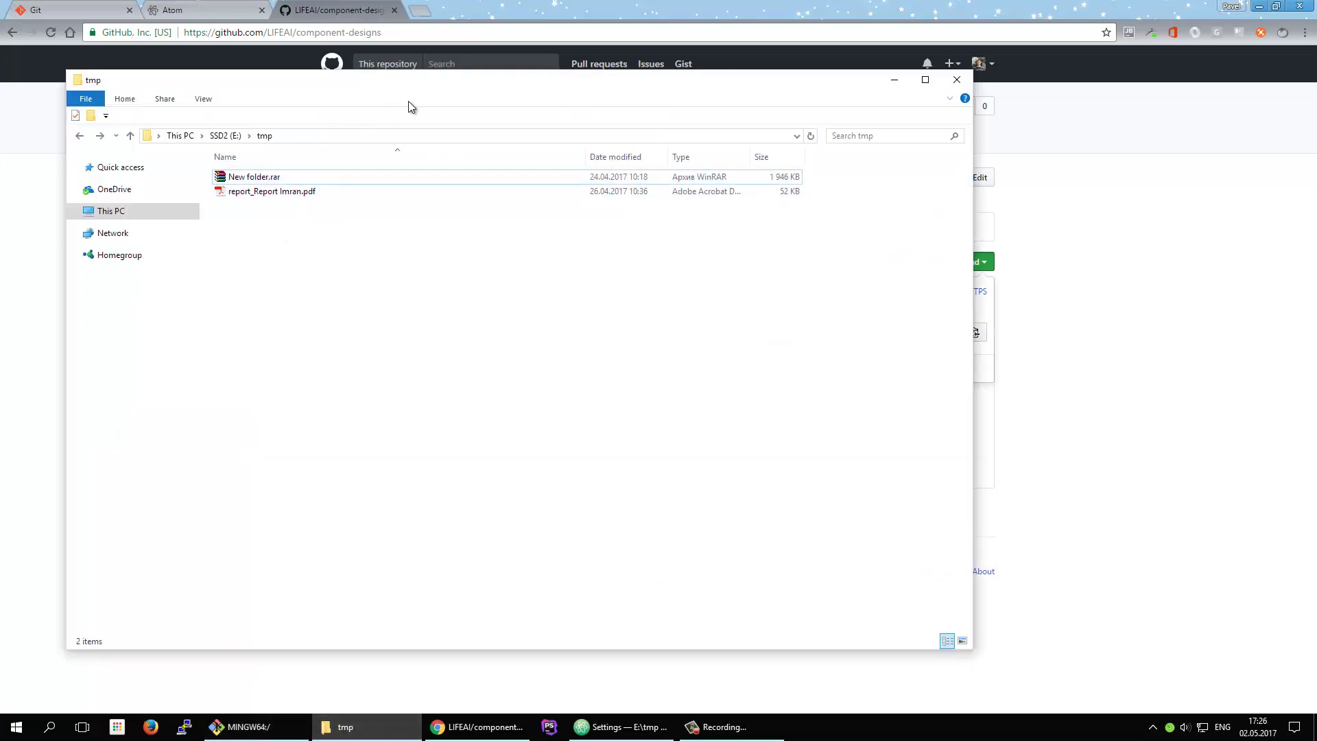
drag(410, 94, 421, 150)
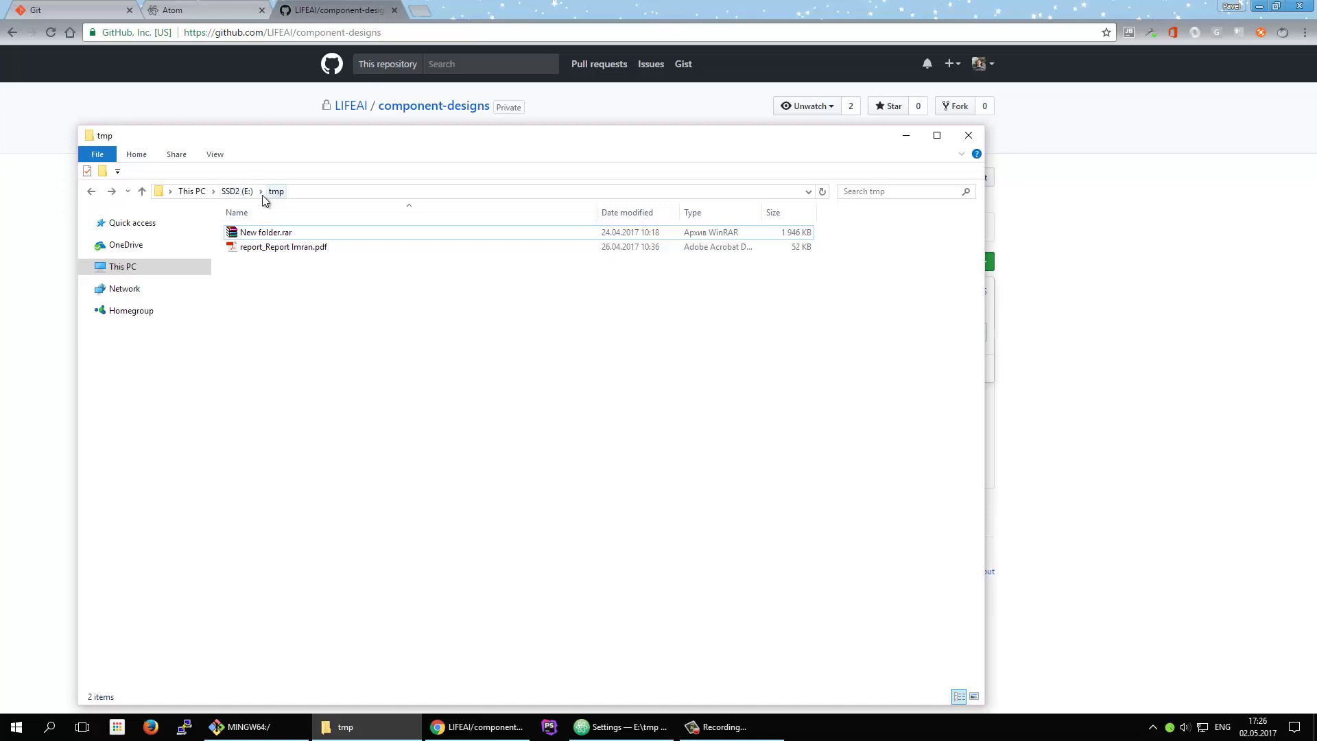
click(248, 727)
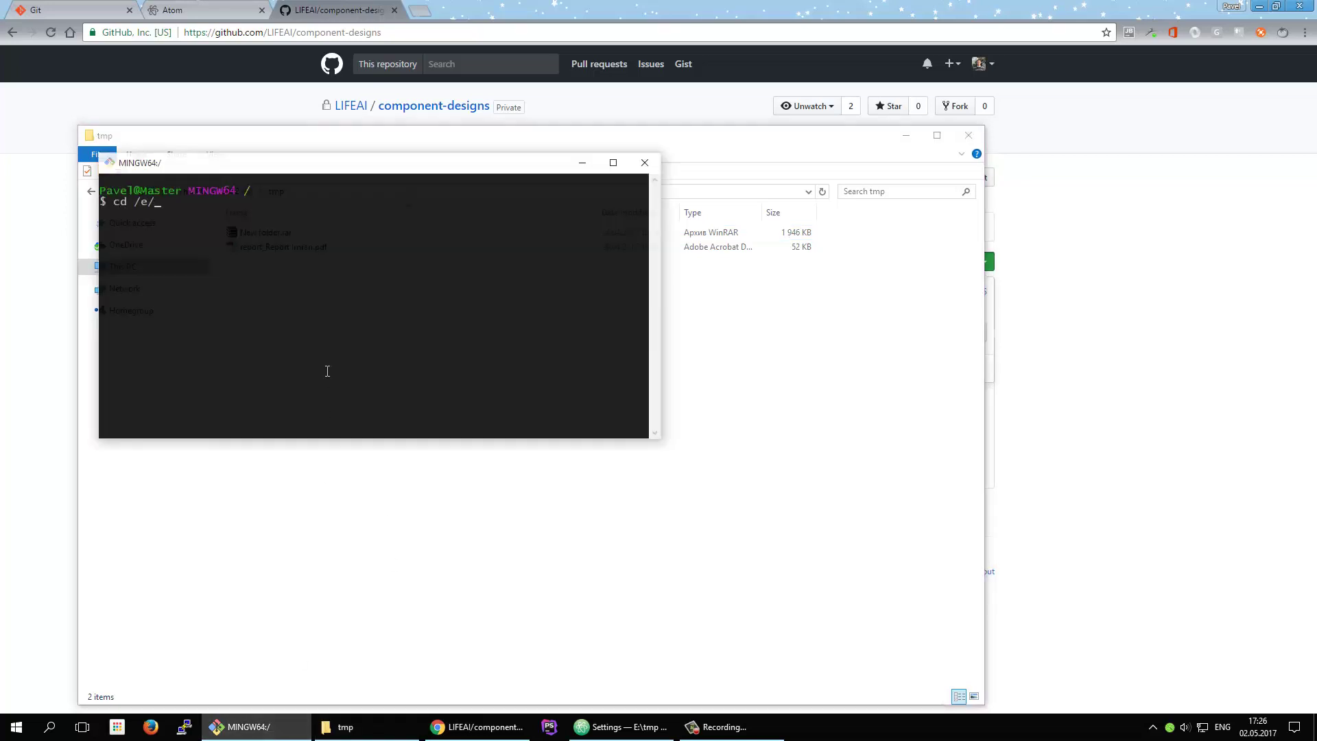
text(/tmp)
- Change into /e/tmp and git clone the pasted SSH address
key(Return)
text(git clone)
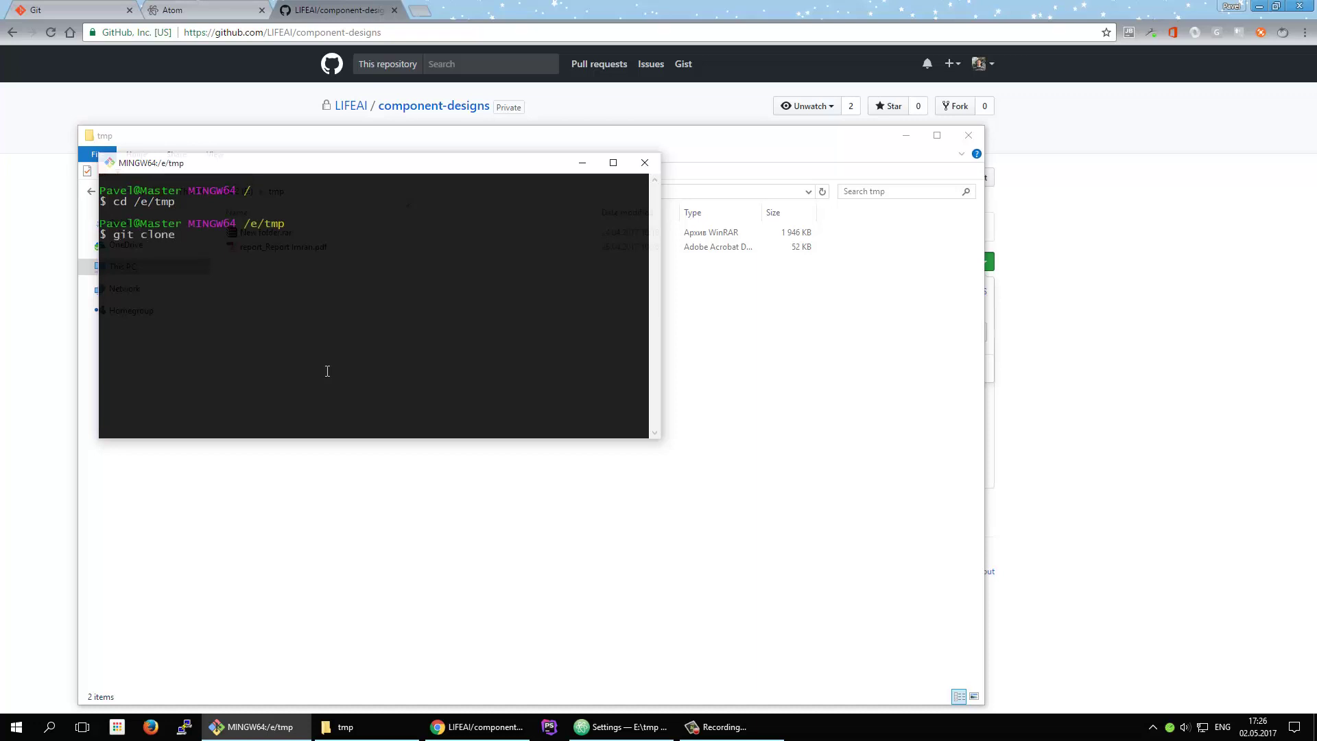
key(shift+Insert)
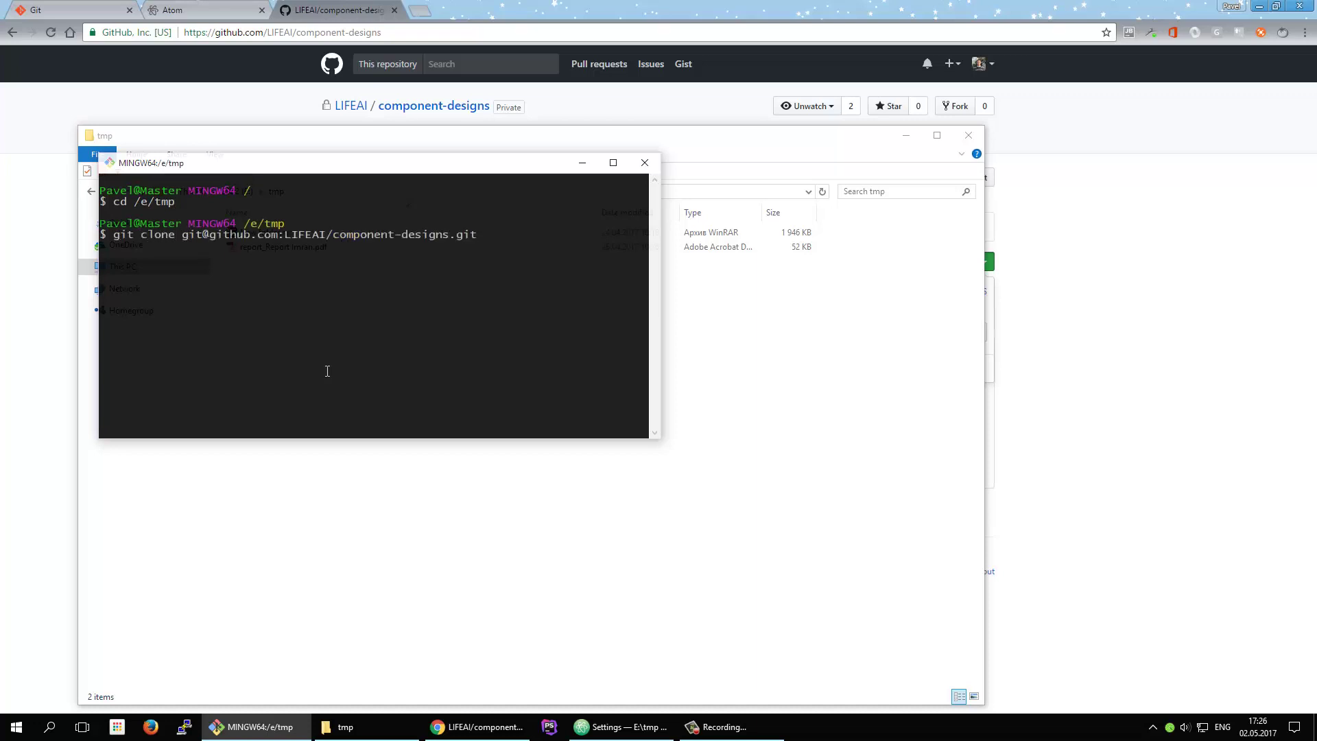
key(Return)
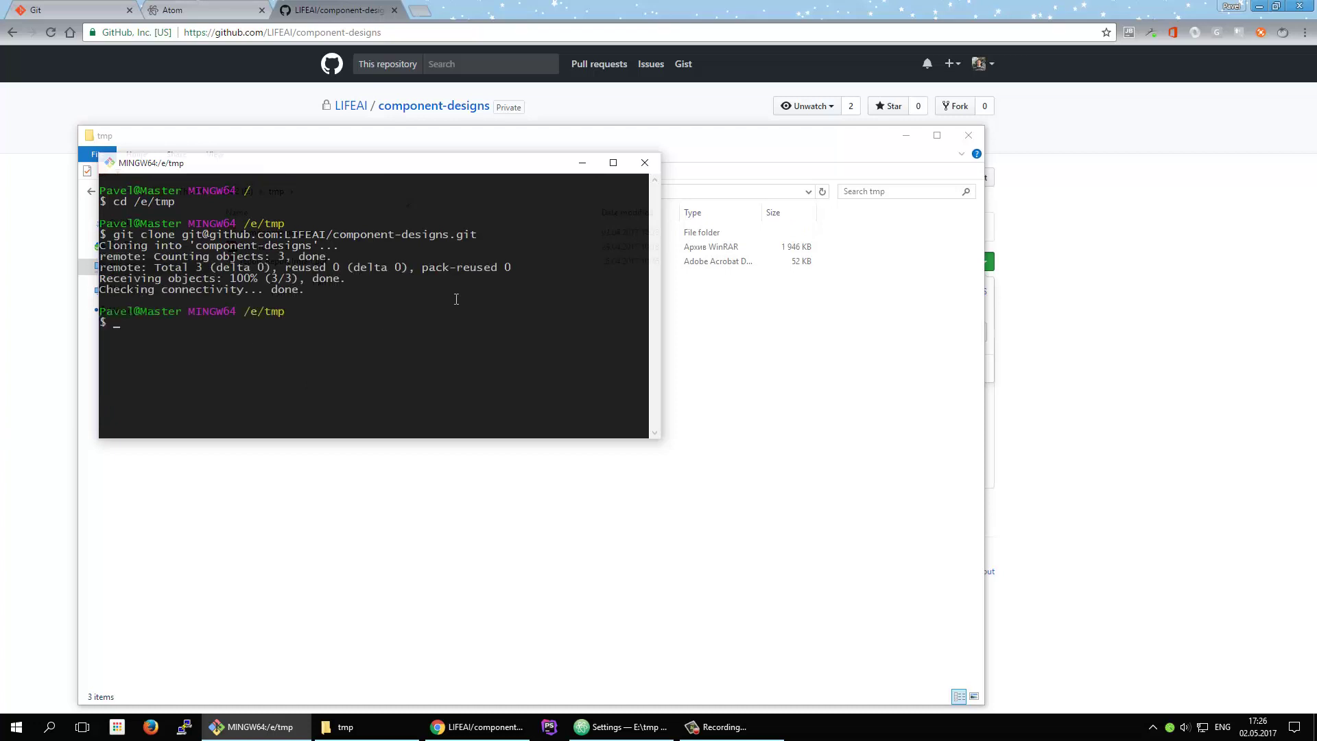
- Inspect the new component-designs folder in Explorer, then go back up to tmp
click(582, 162)
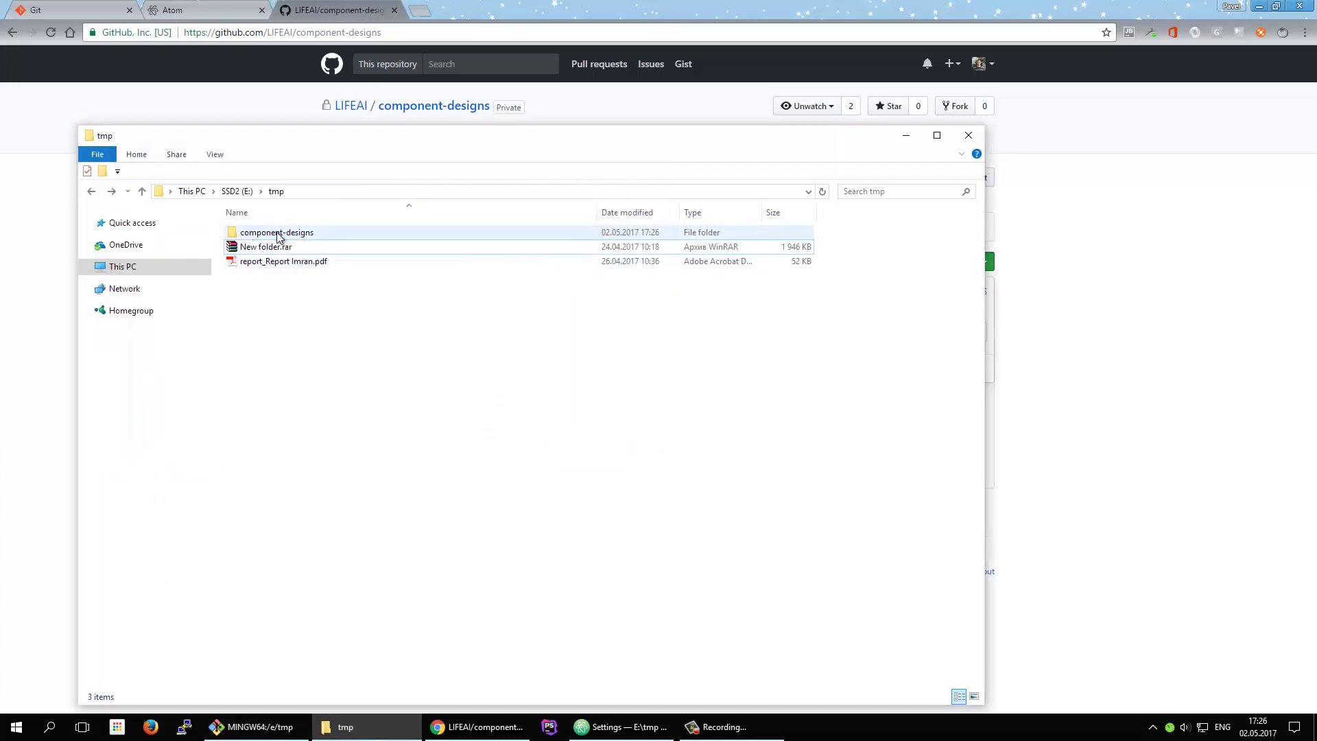
double_click(276, 232)
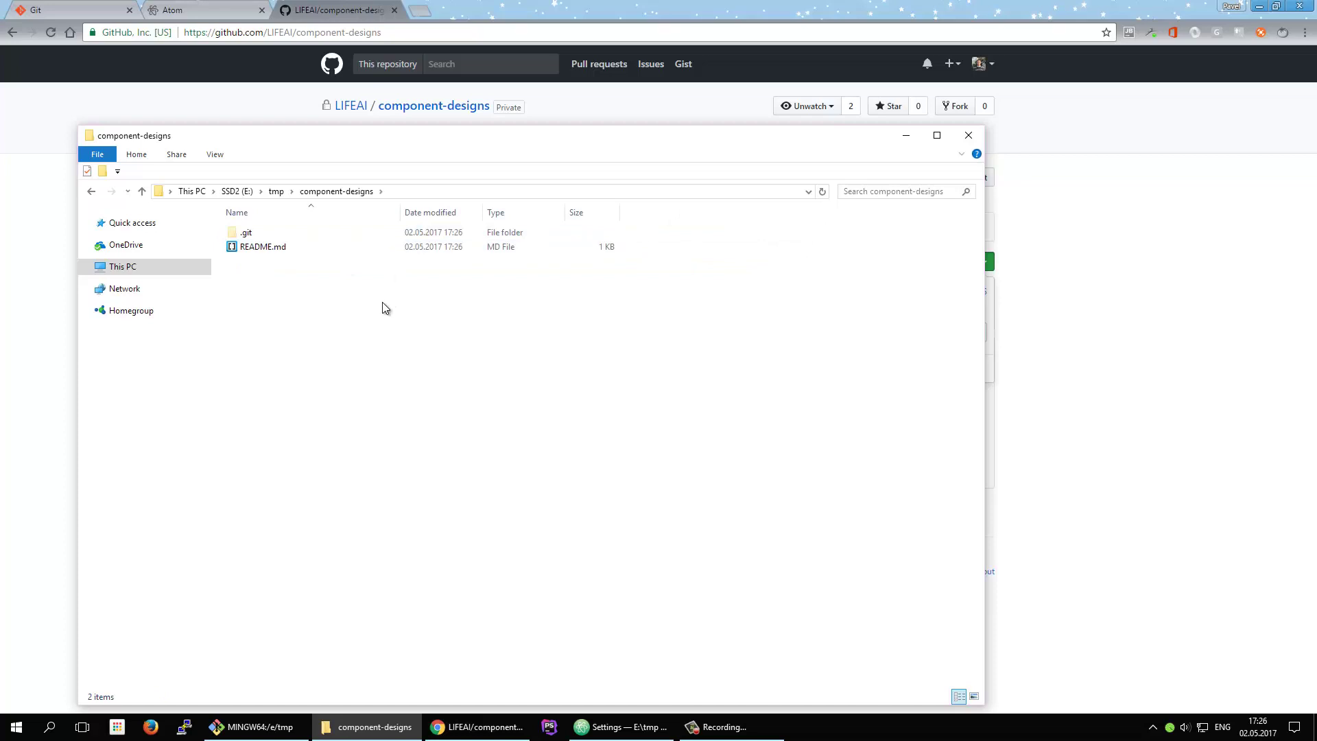
key(BackSpace)
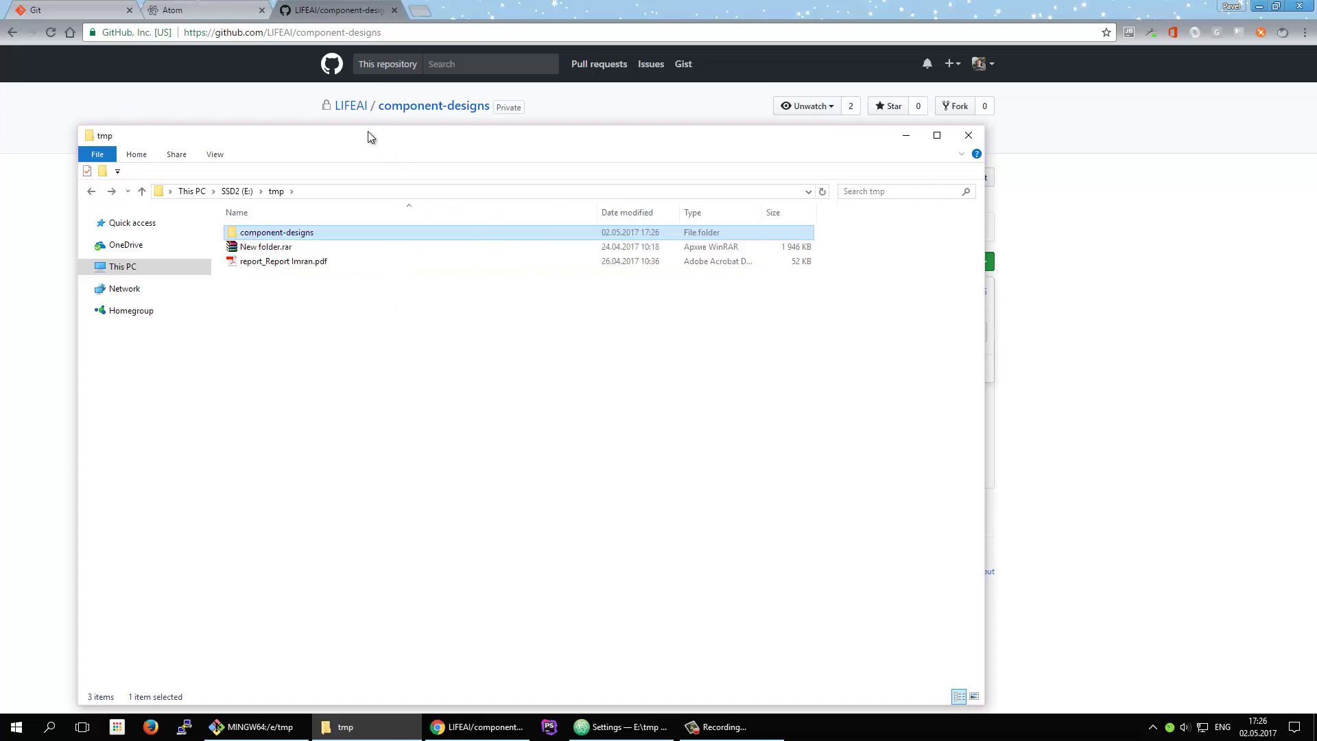
drag(404, 134, 374, 111)
click(625, 728)
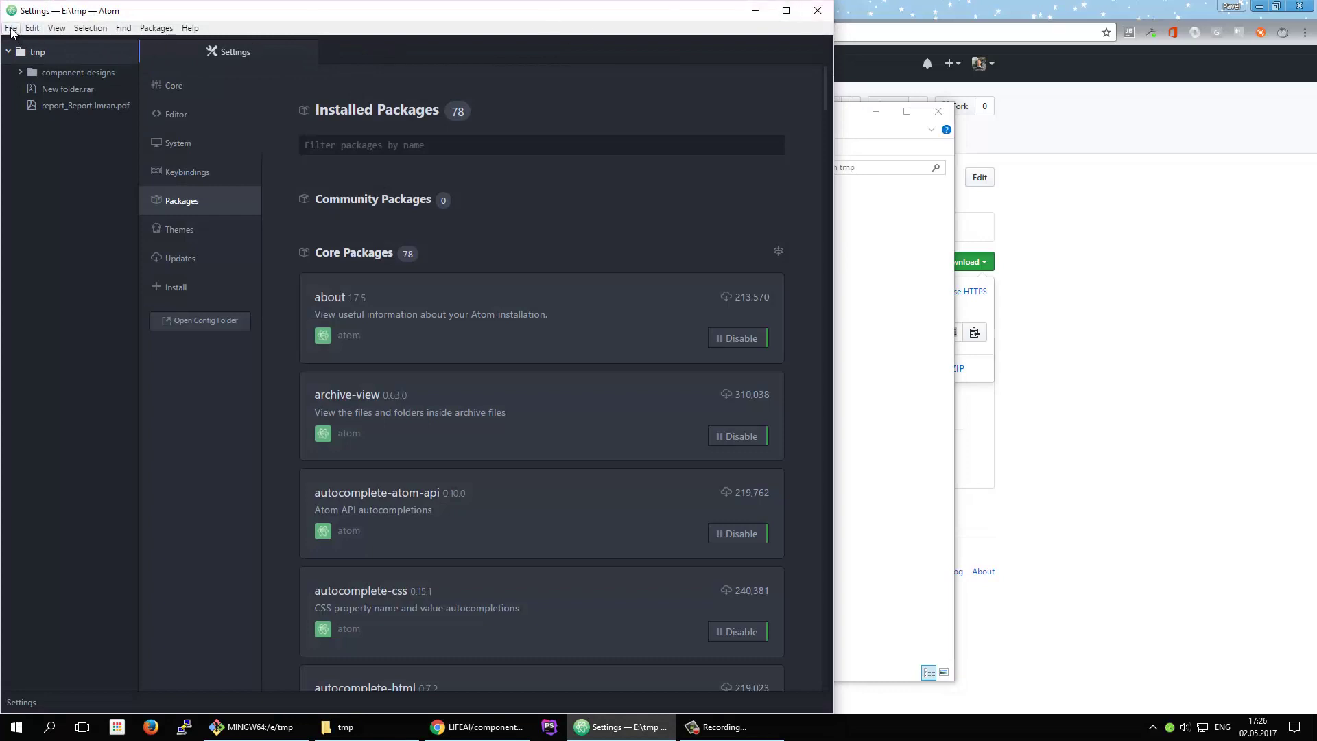
- Open E:\tmp\component-designs as the Atom project with File > Open Folder
click(11, 28)
click(43, 94)
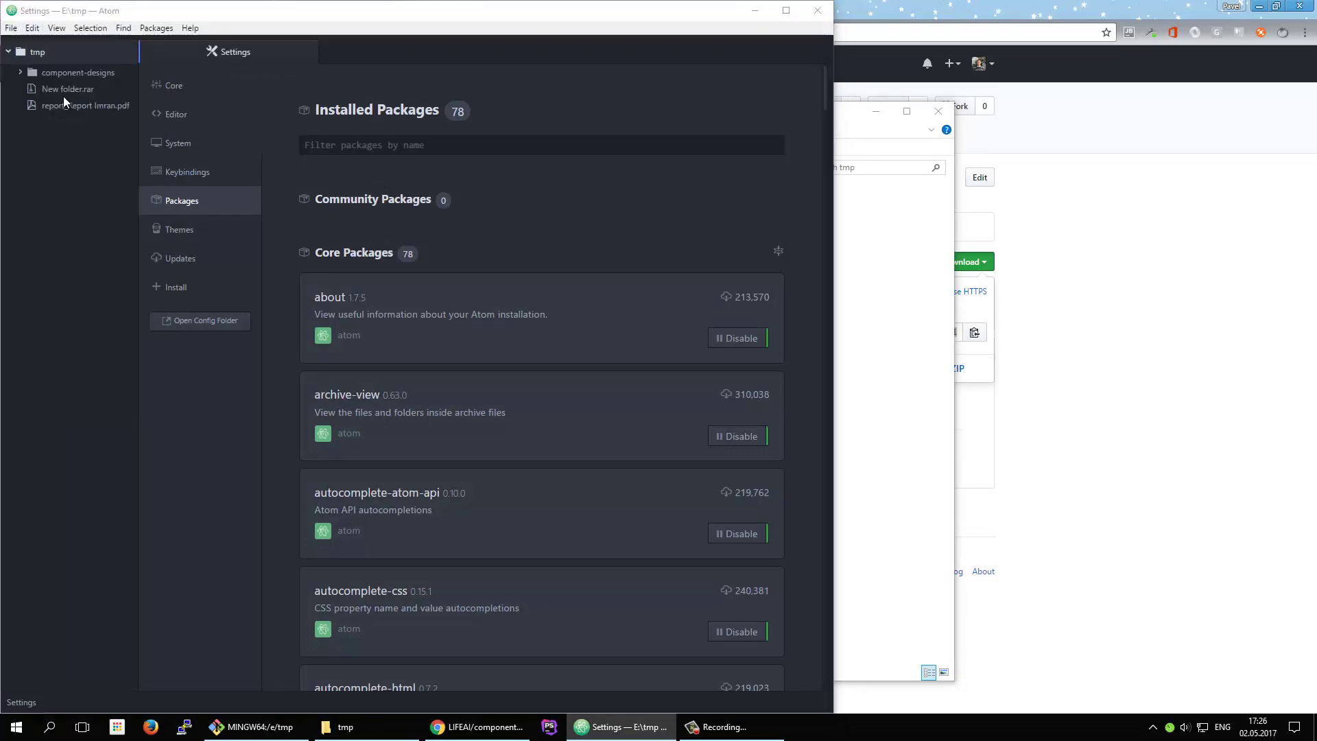
scroll(150, 313, down, 2)
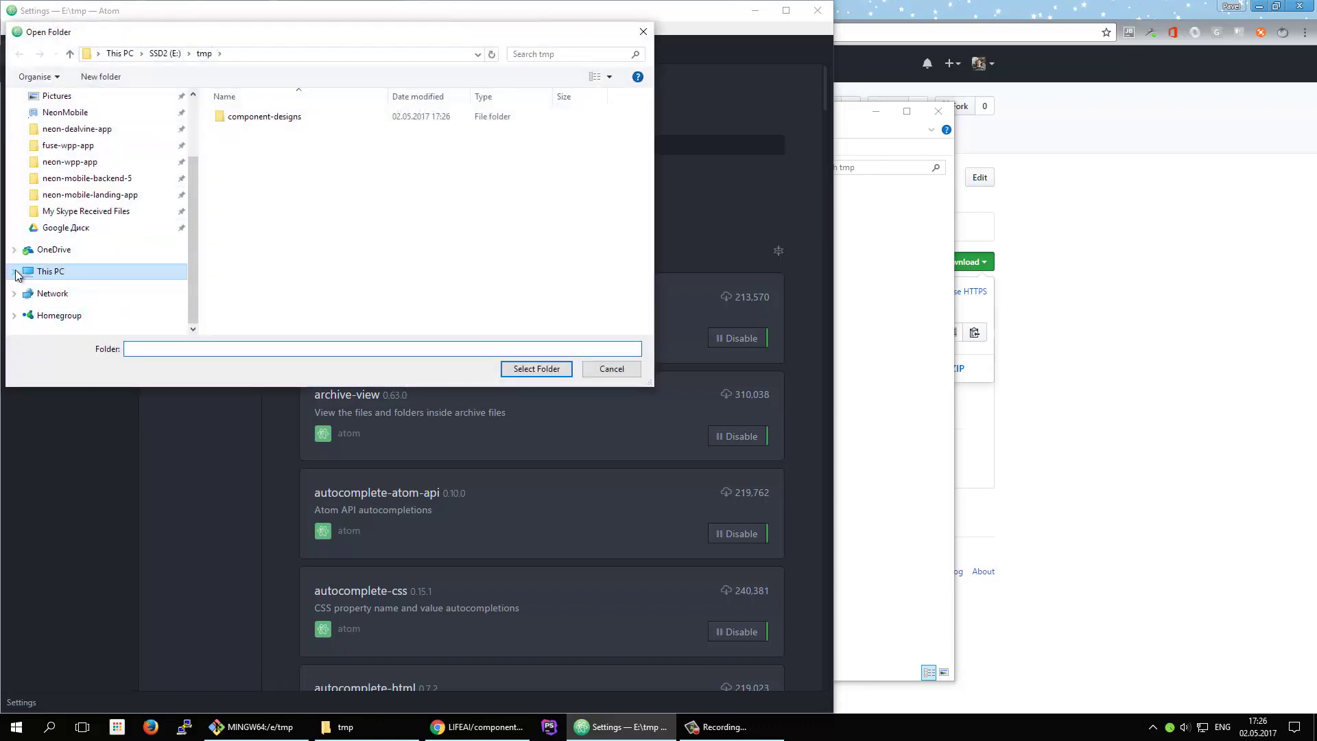
click(14, 271)
click(62, 289)
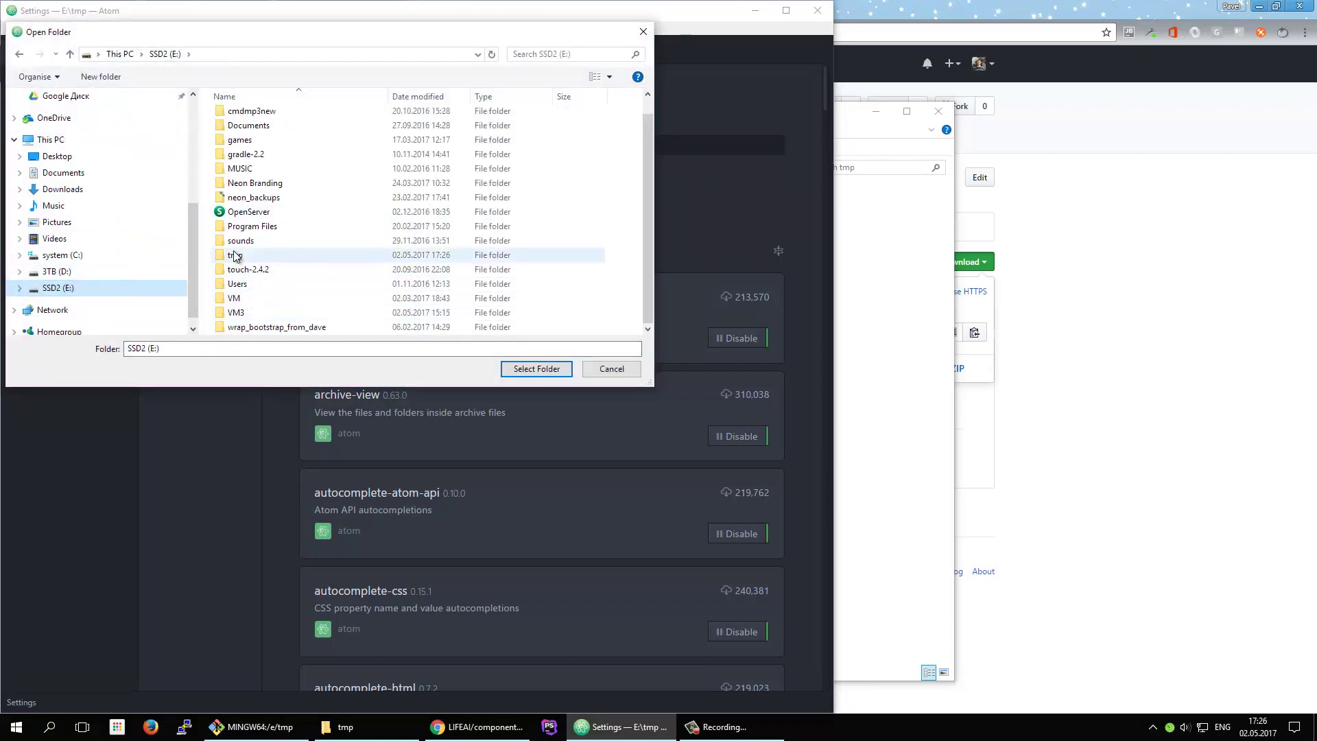
double_click(235, 255)
click(250, 116)
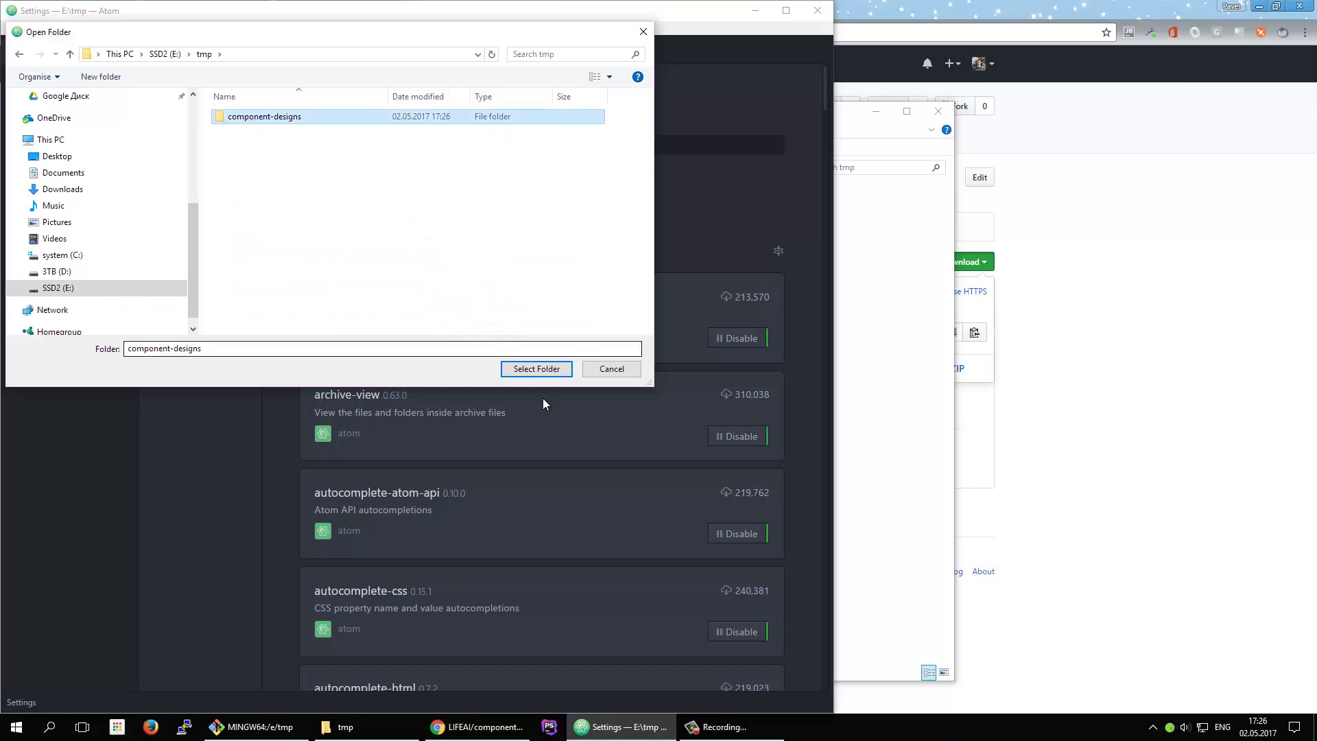
click(537, 368)
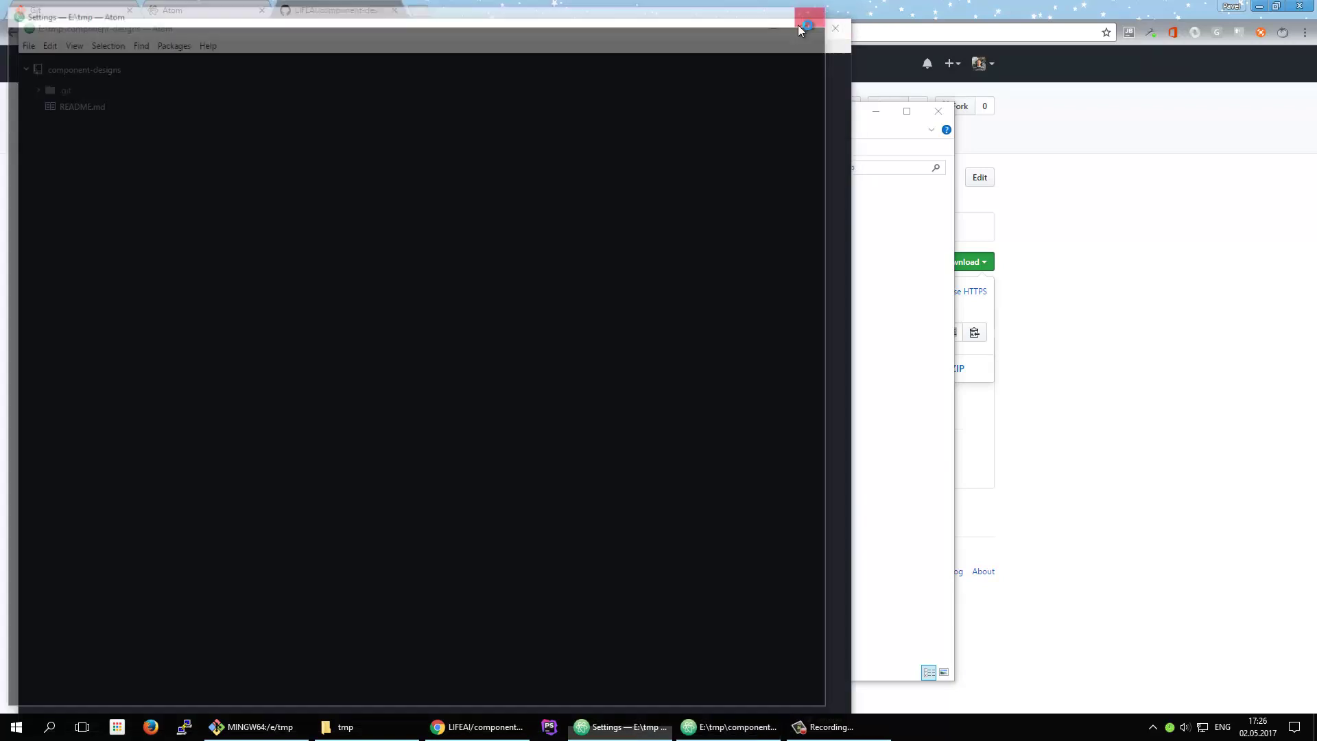
- Close the old Settings window, then open README.md and close its tabs again
click(818, 10)
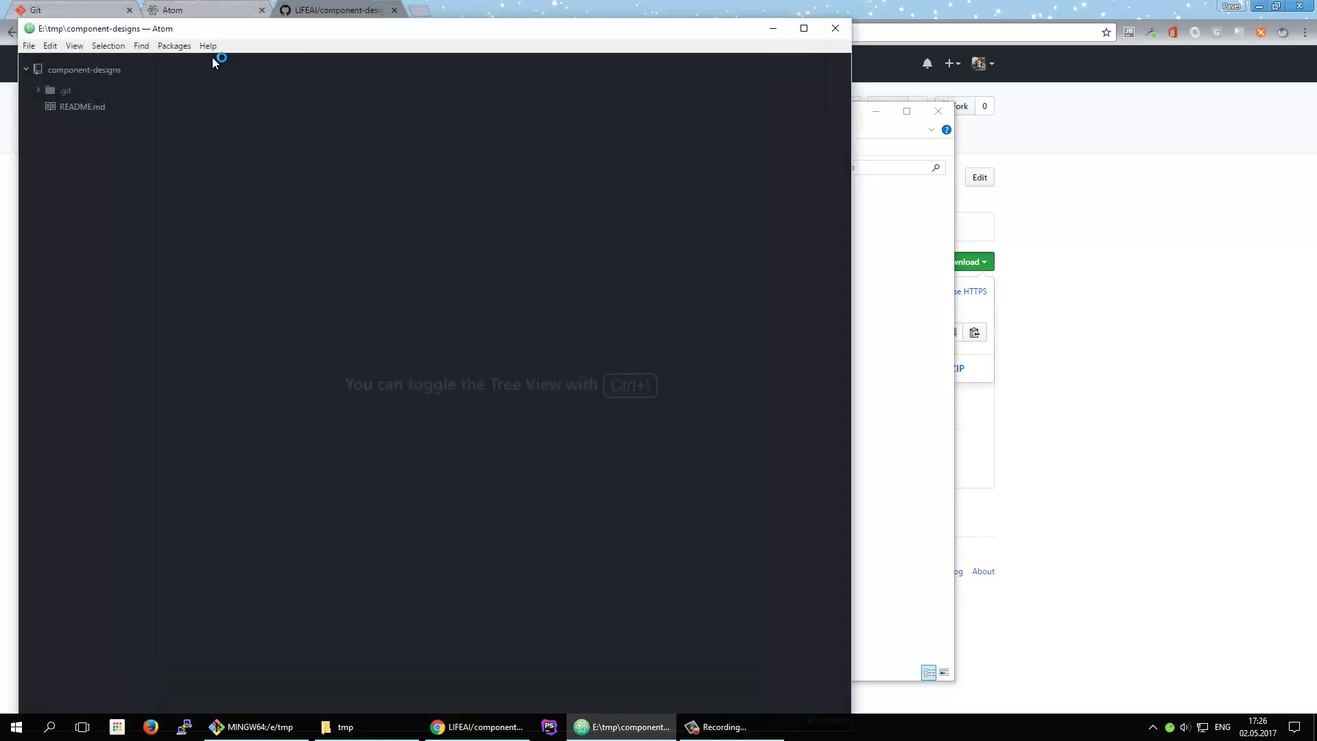
double_click(61, 111)
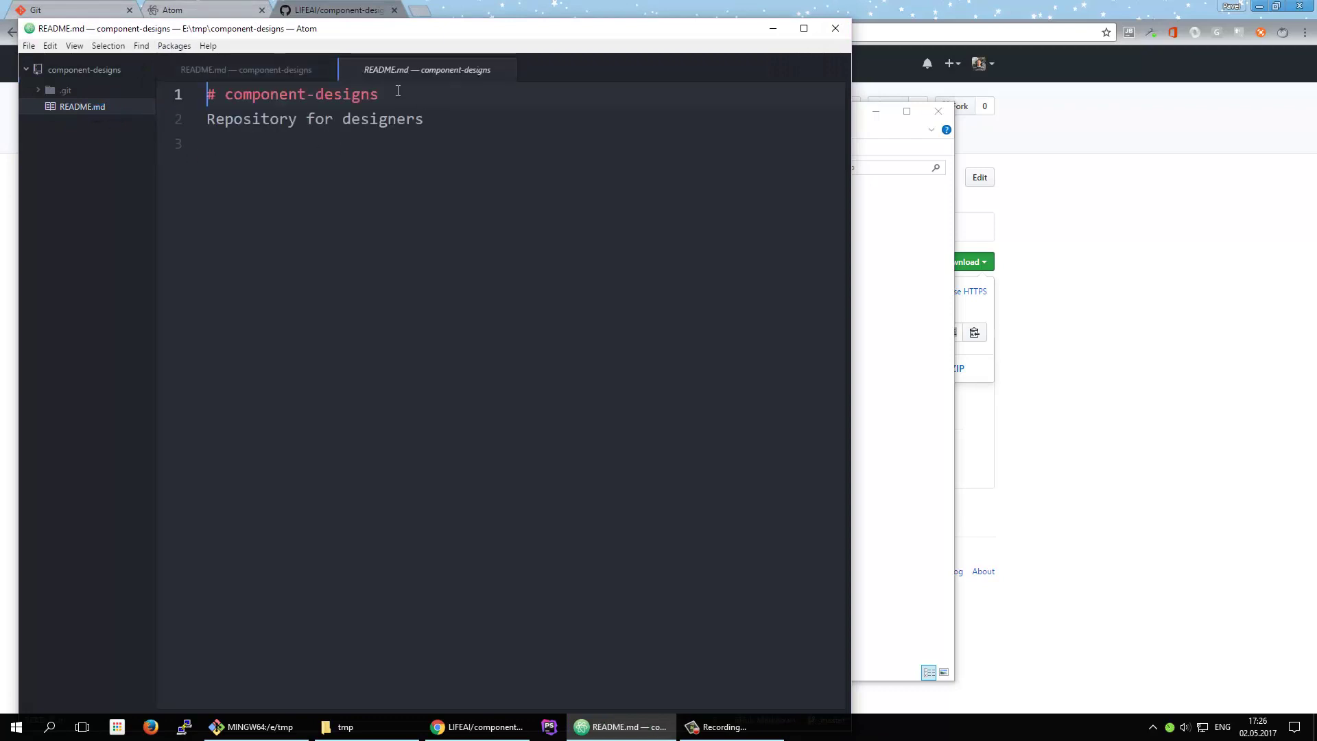
click(323, 70)
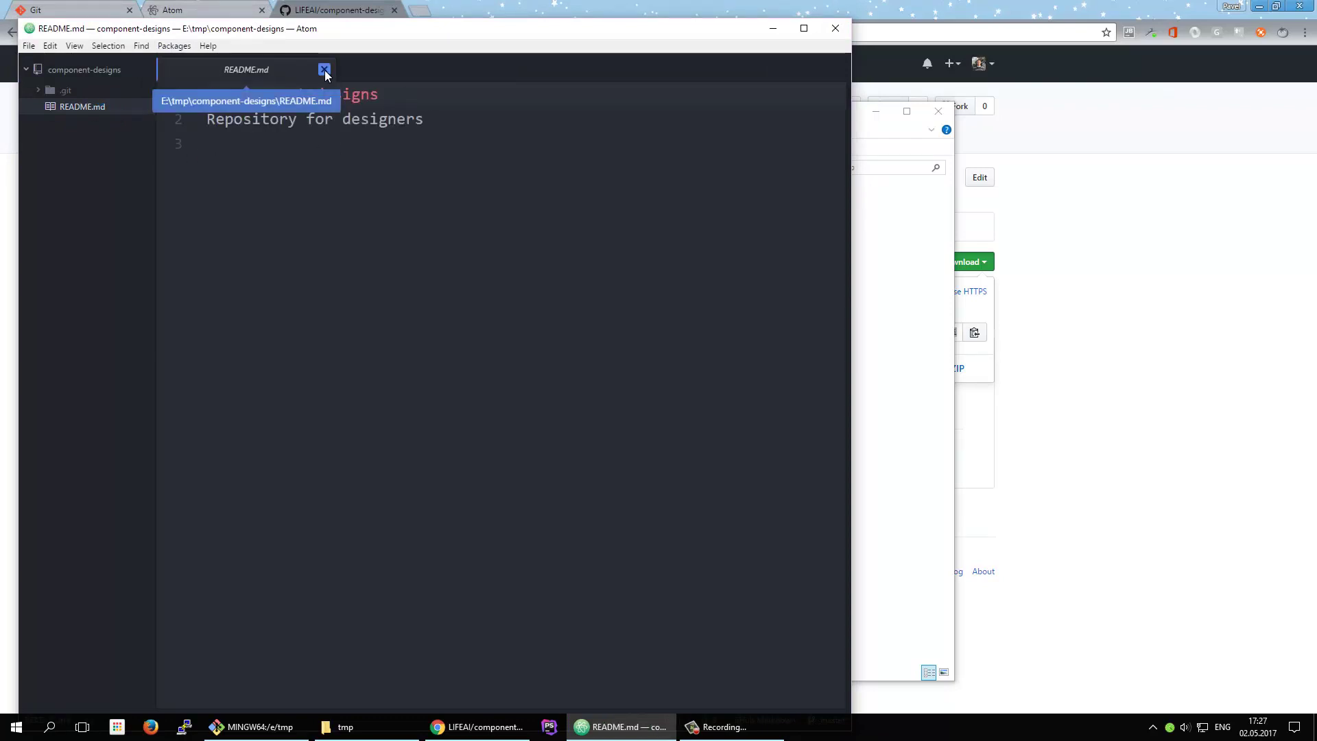
click(326, 69)
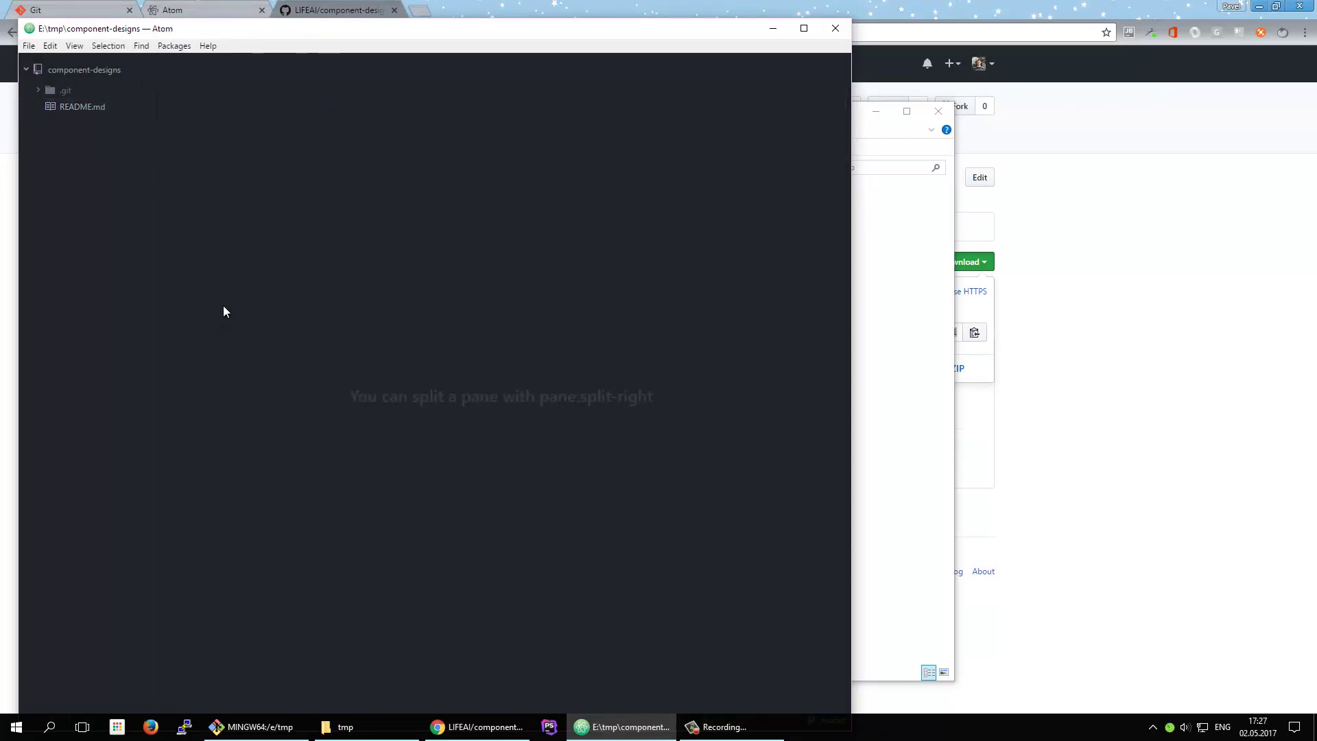
- Create a component1 folder in the project tree
right_click(69, 137)
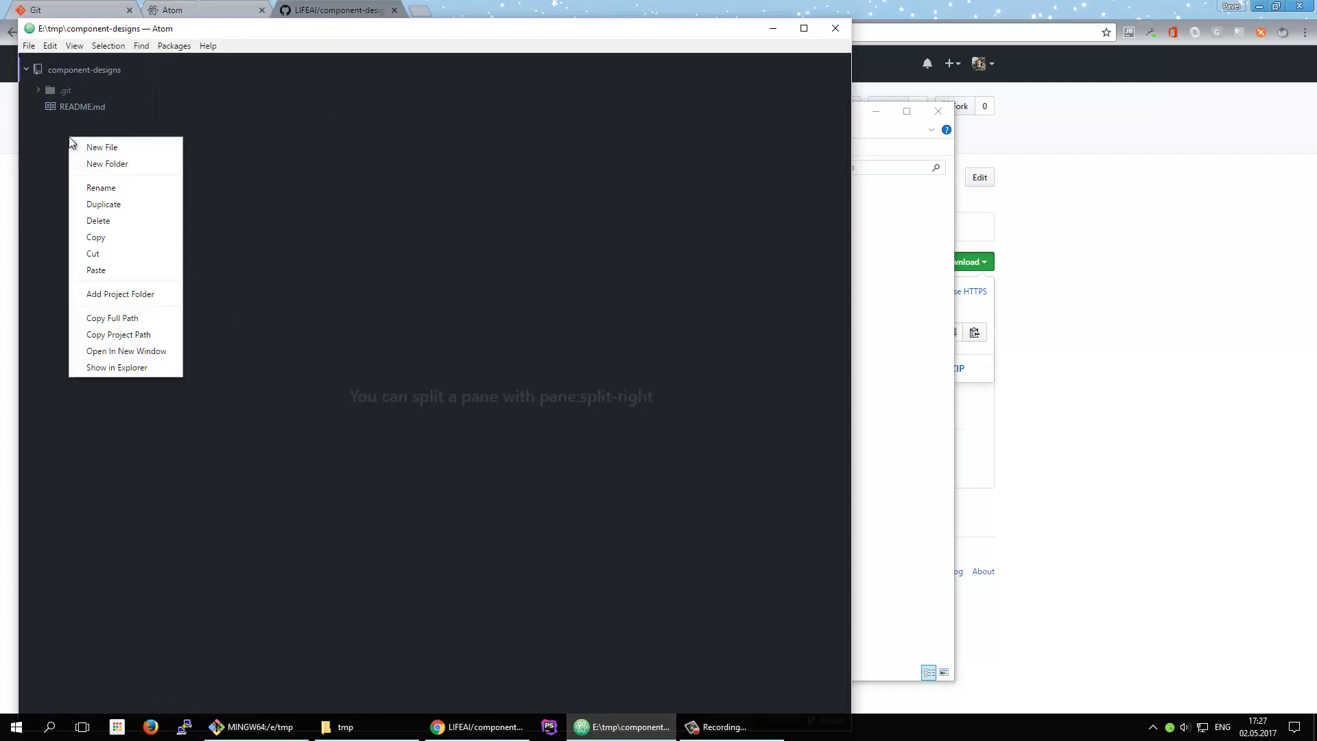
click(108, 164)
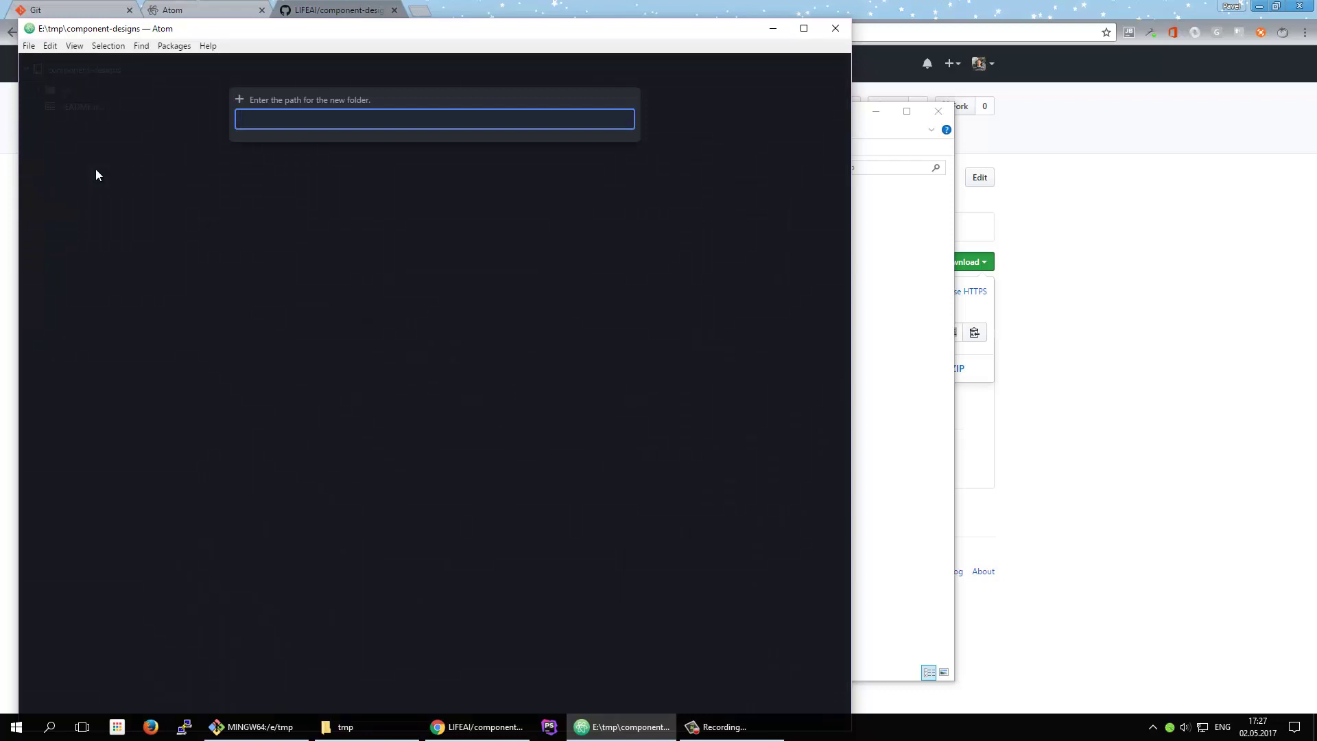
text(componen)
text(t1)
key(Return)
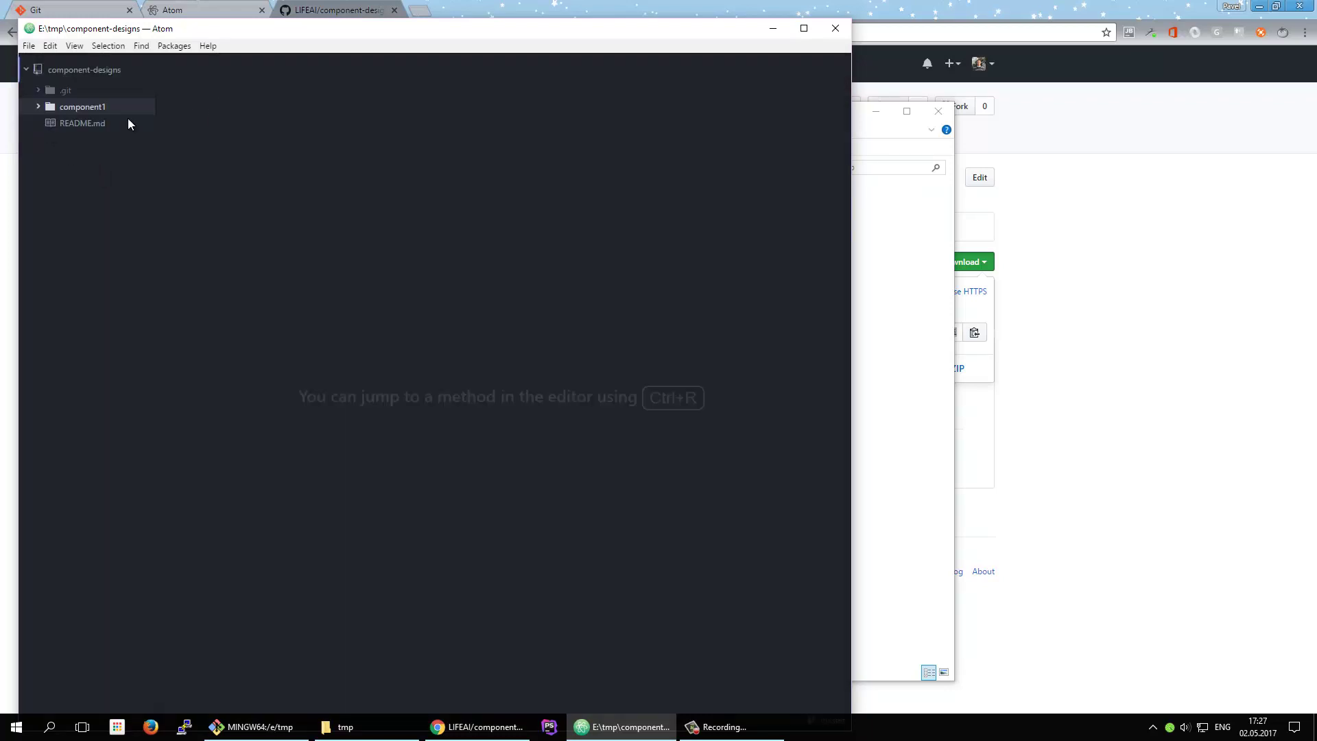
- Add component1.html inside component1 and expand htm into a skeleton titled 'Component 1'
right_click(80, 106)
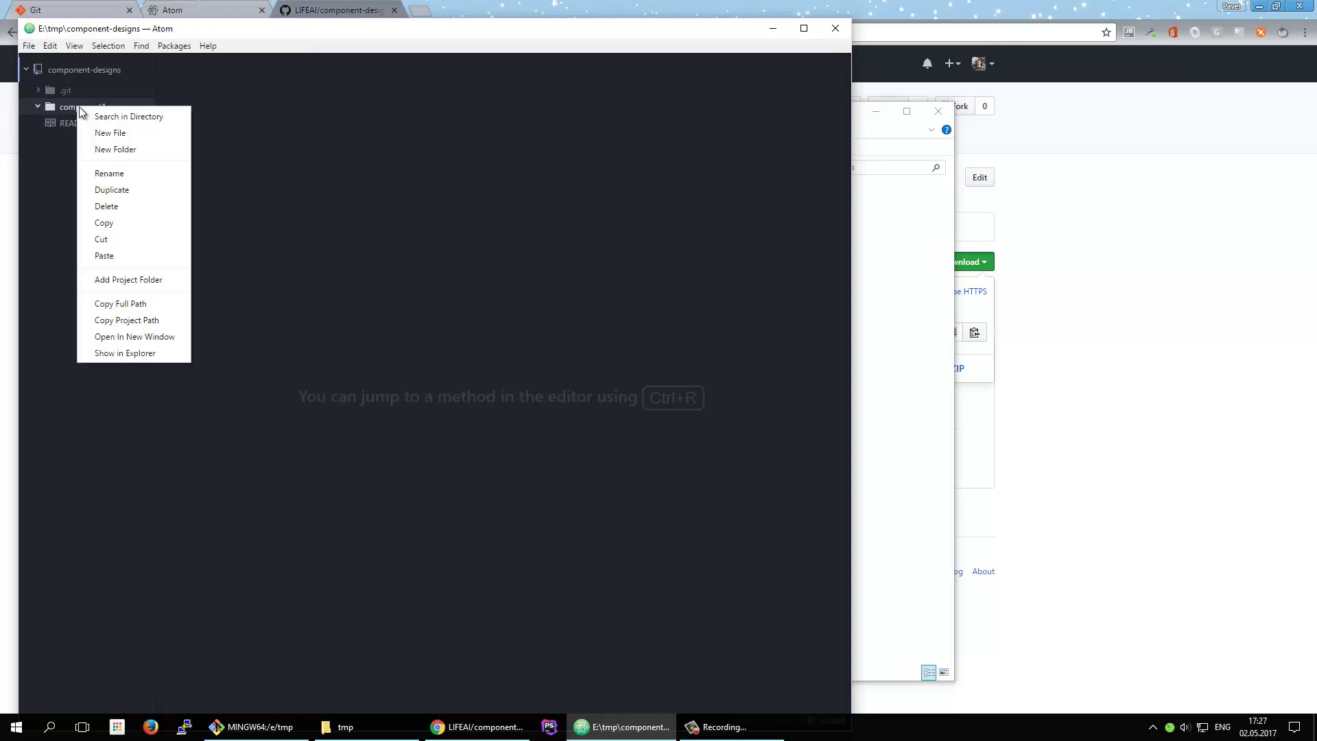
click(138, 135)
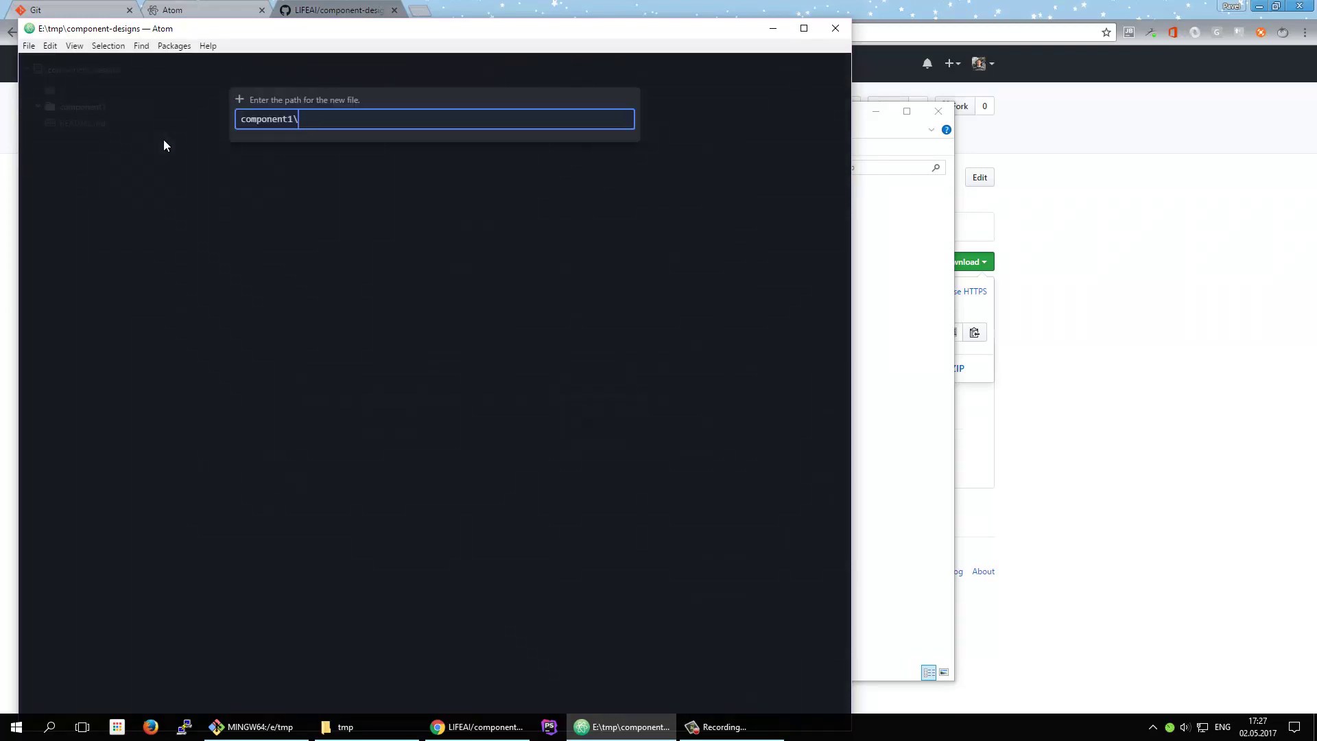
text(index.html)
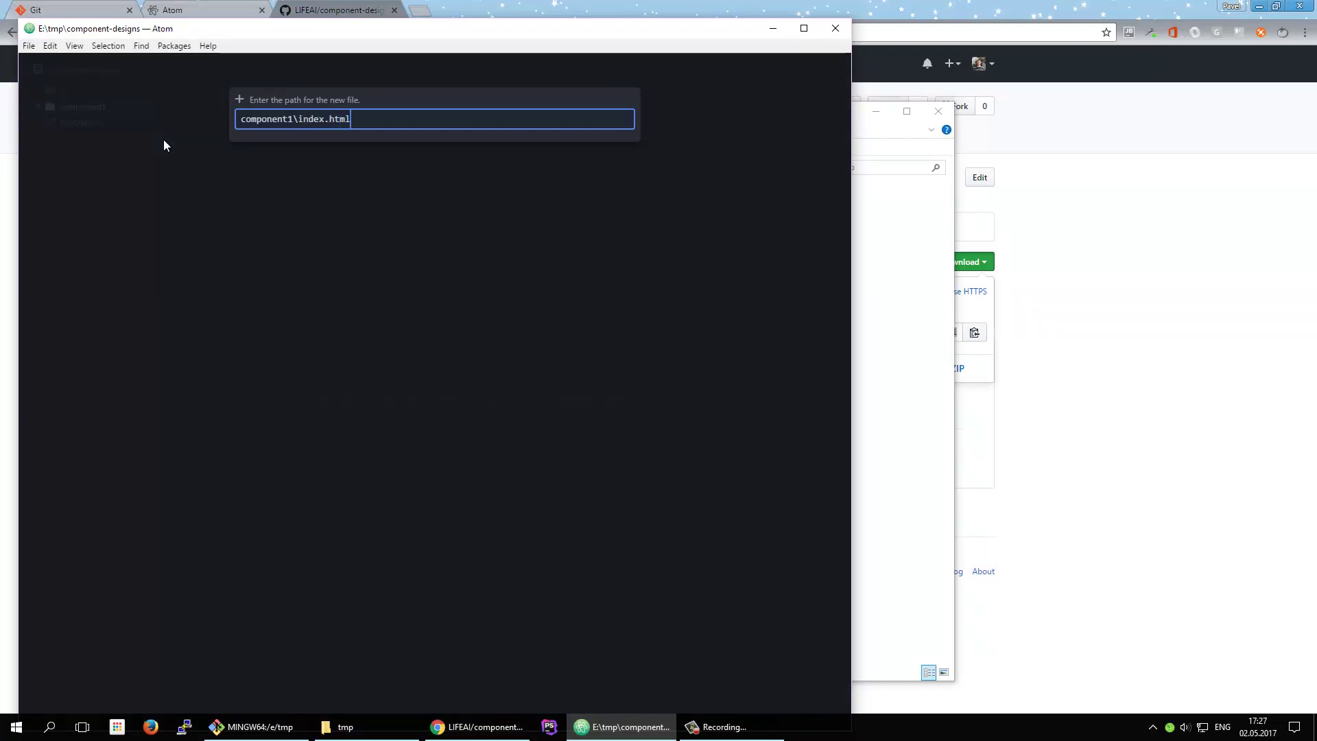
key(BackSpace)
key(BackSpace)
key(BackSpace)
text(component1.html)
key(Return)
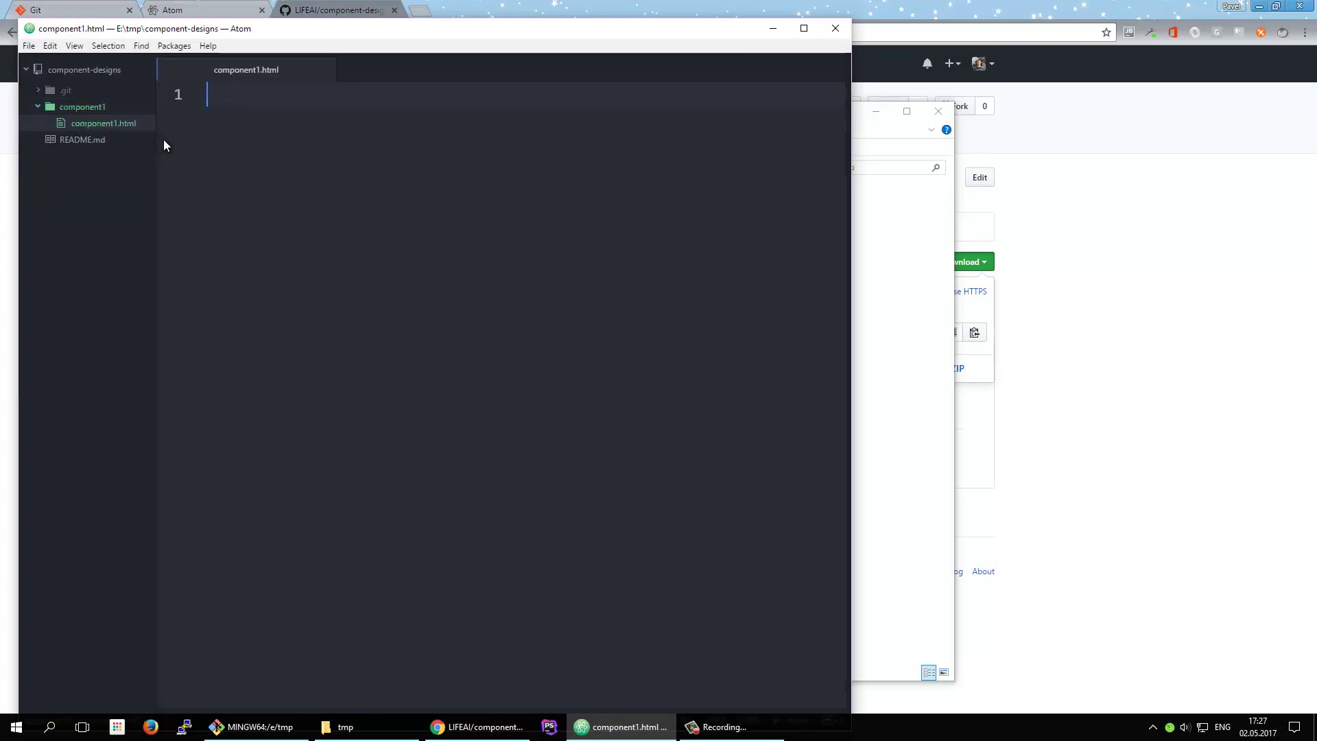
text(htm)
key(Tab)
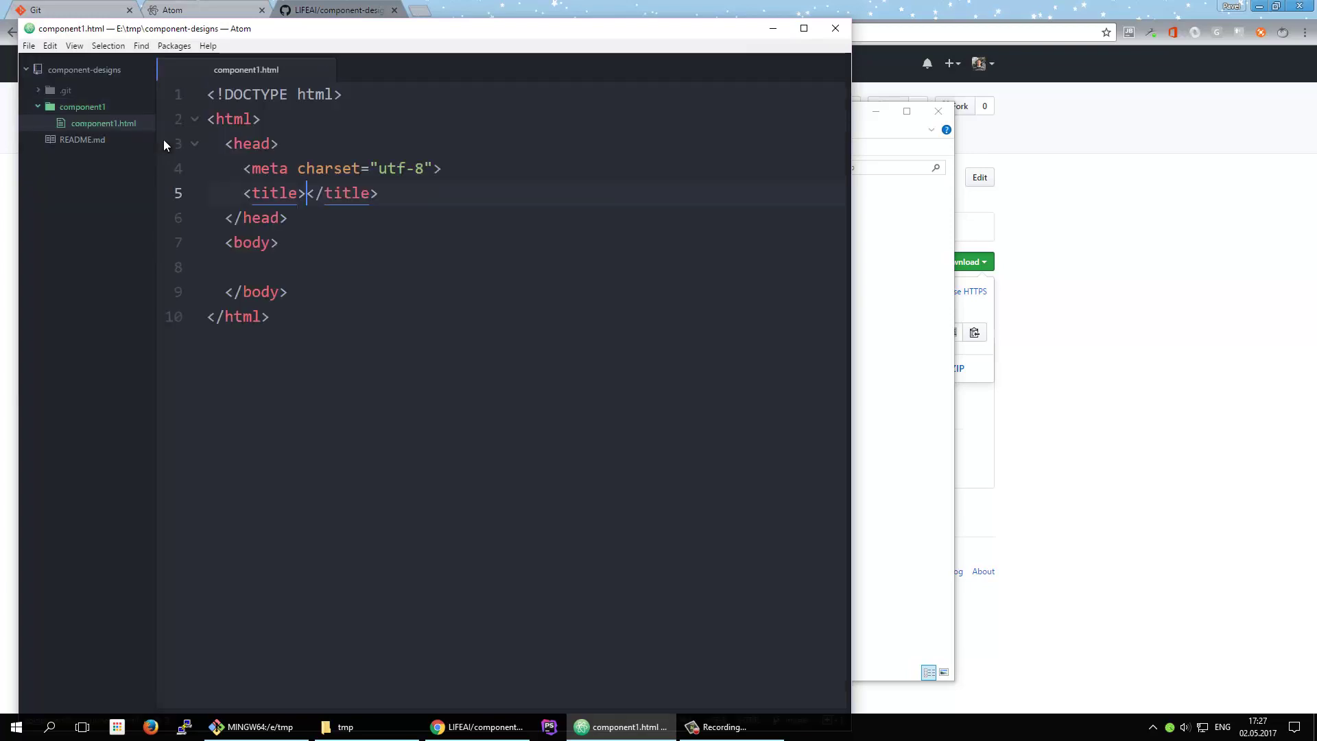
text(Component 1)
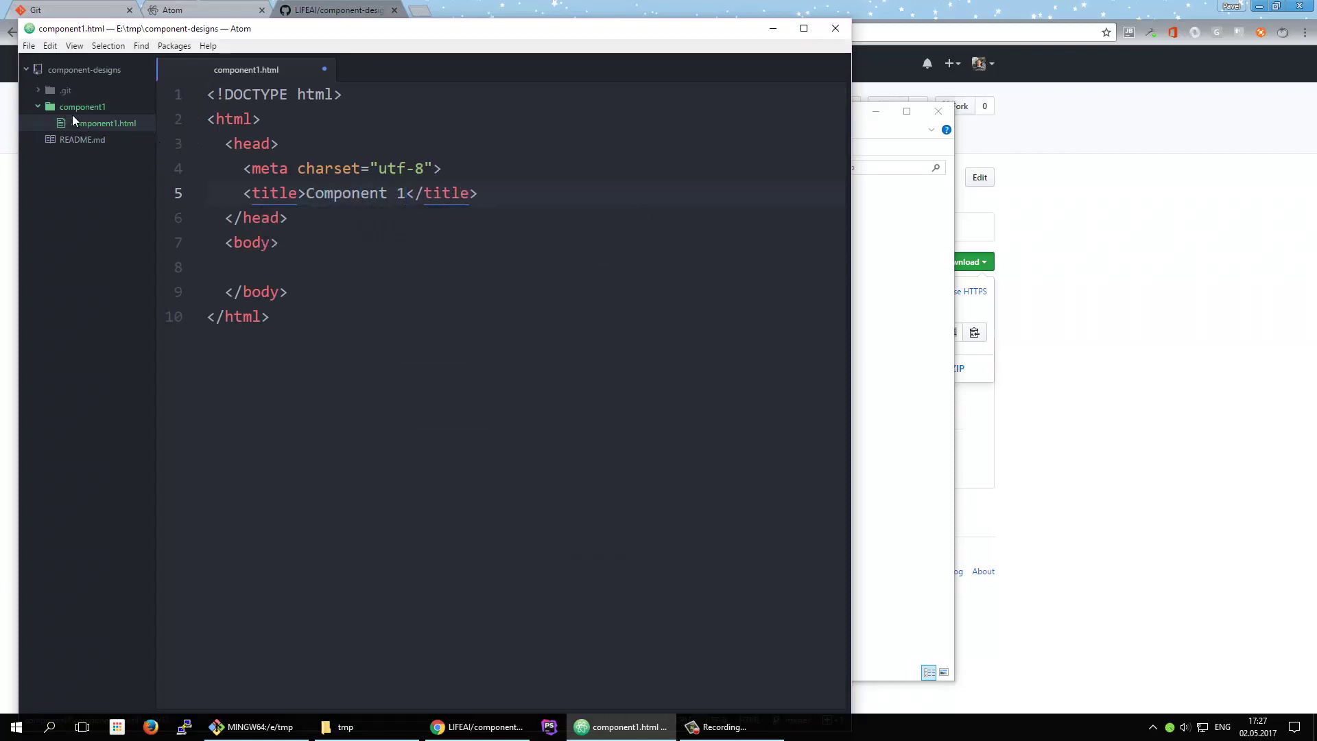
- Create a style.scss file inside the component1 folder
right_click(83, 107)
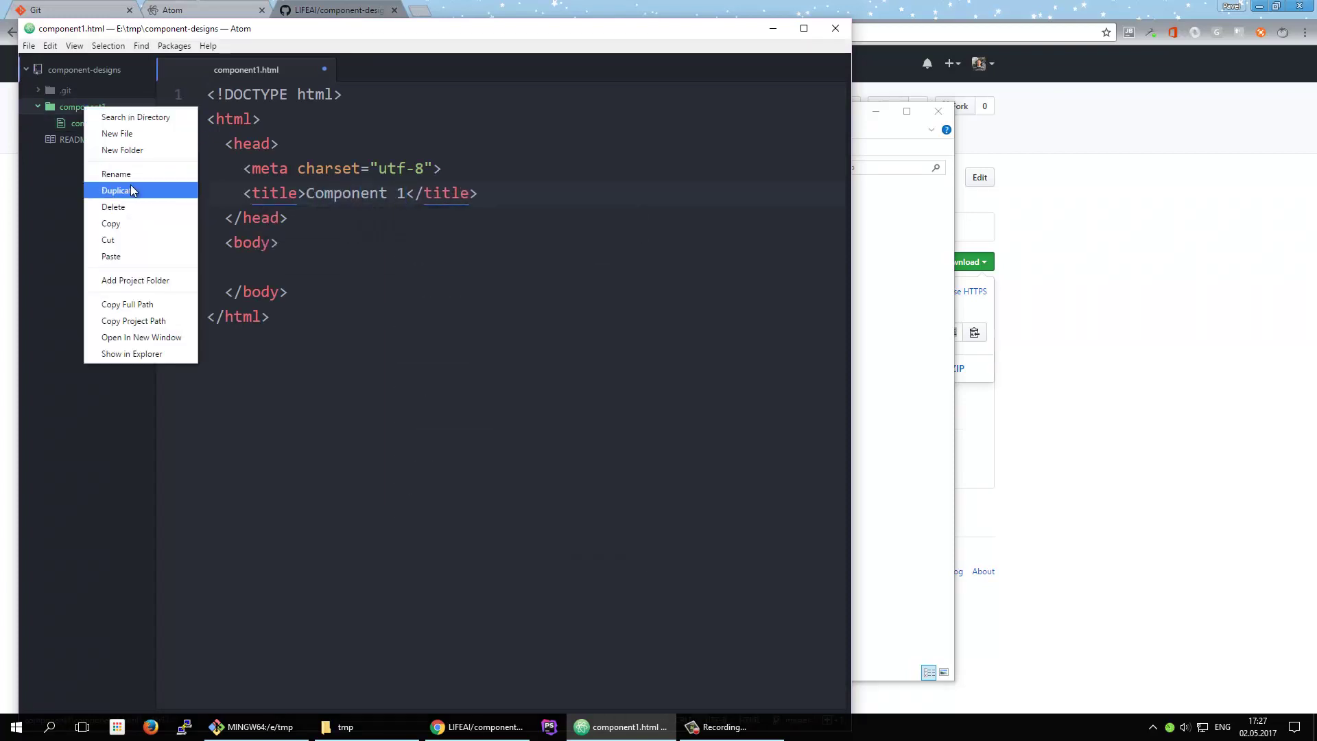
click(117, 133)
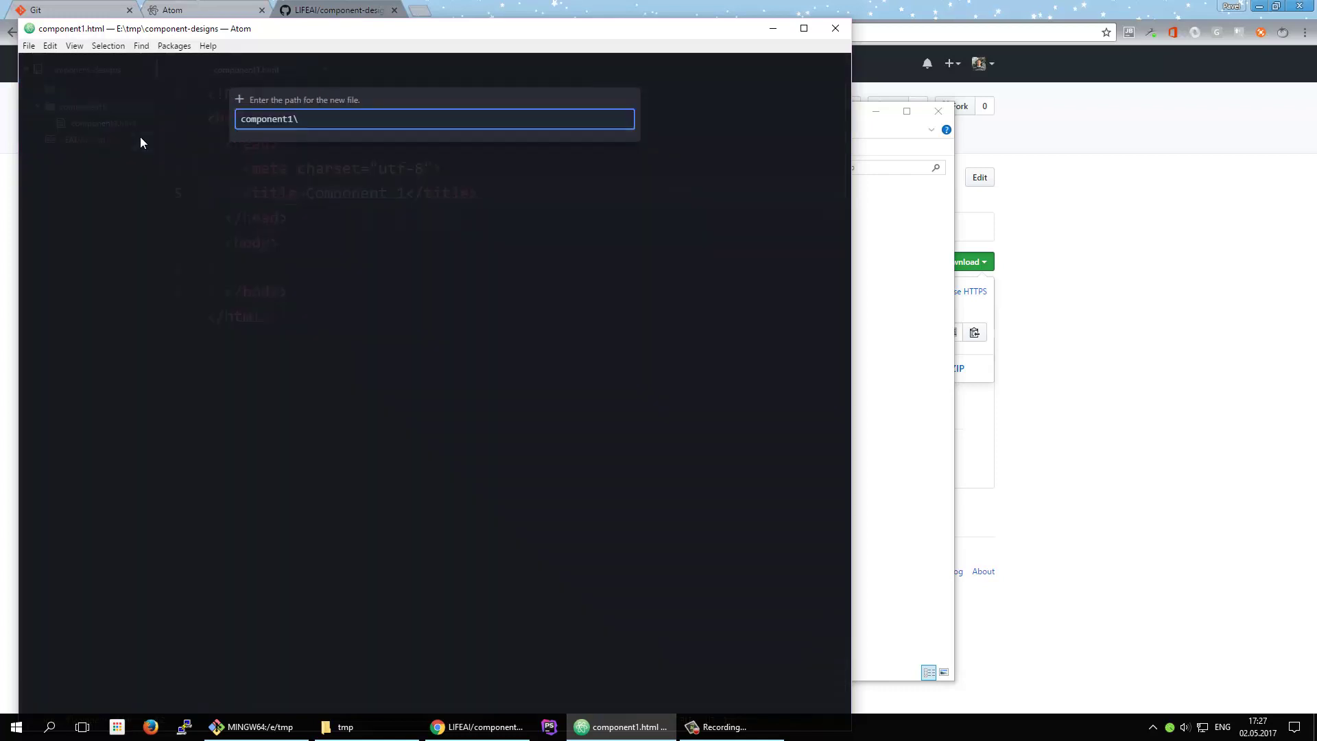
text(style.scss)
key(Return)
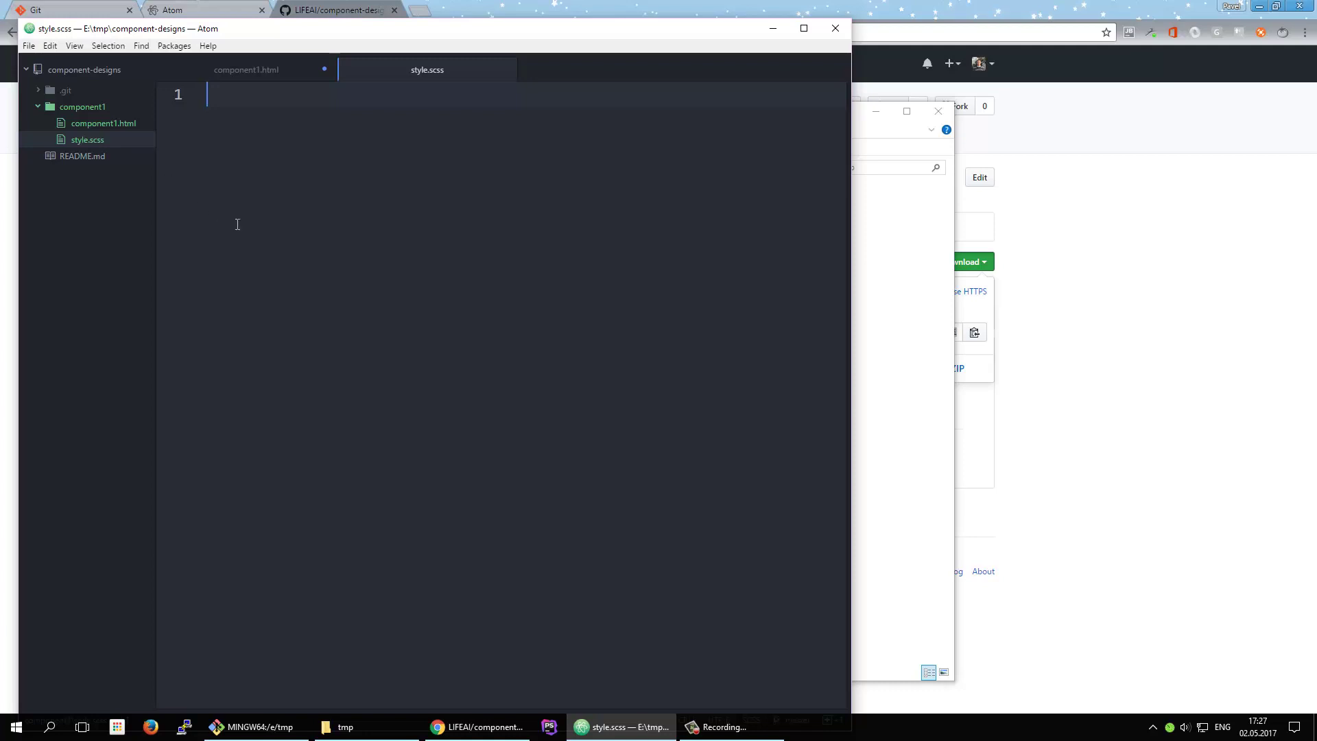
text(h1 {)
- Write h1 { color: orange; border: 1px dotted black; } and save style.scss
key(Return)
text(f)
key(BackSpace)
text(color: ora)
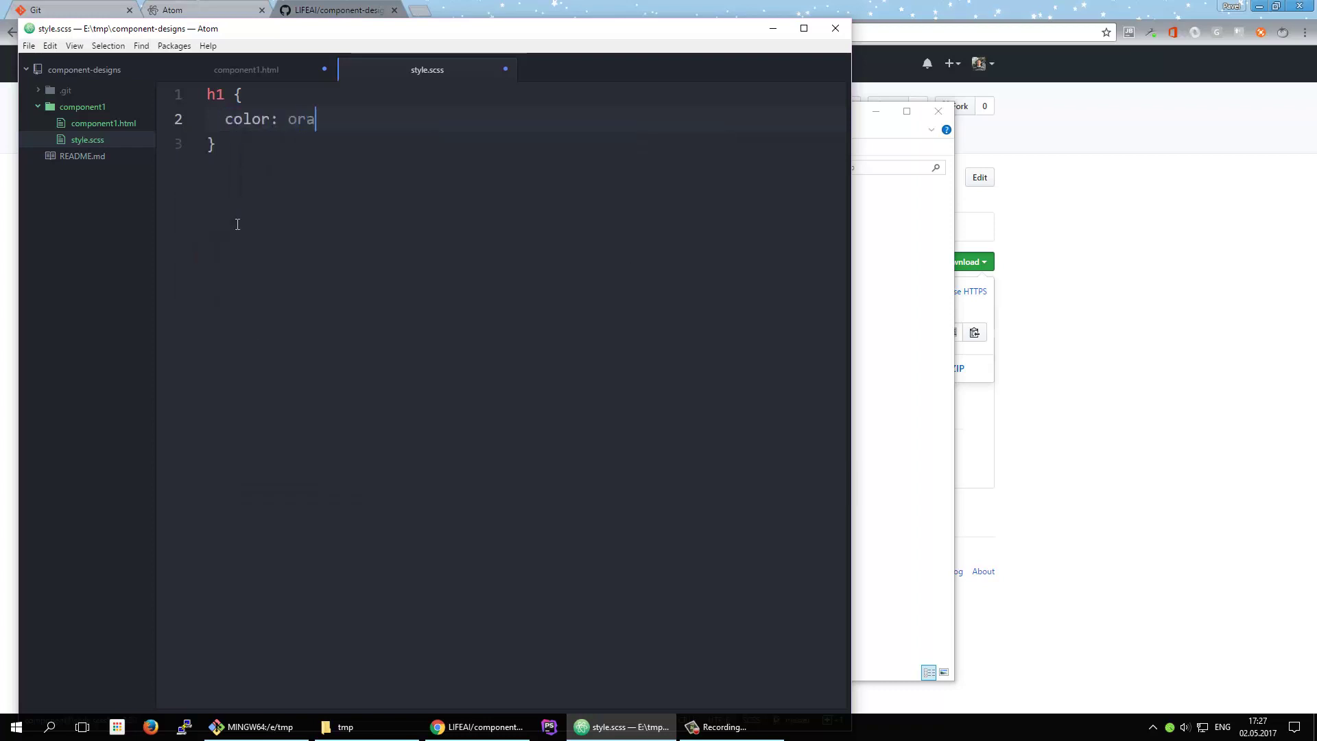
text(nge;)
key(Return)
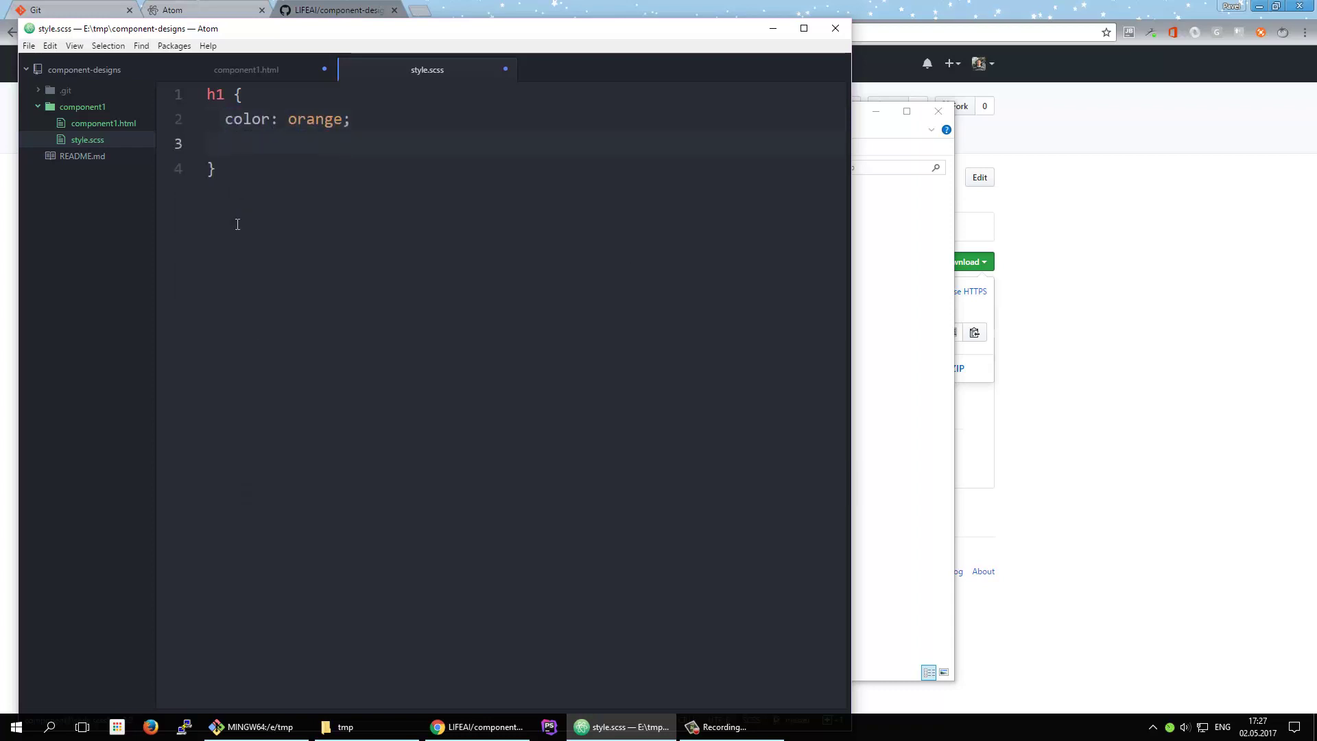
text(border: 1px dotted black;)
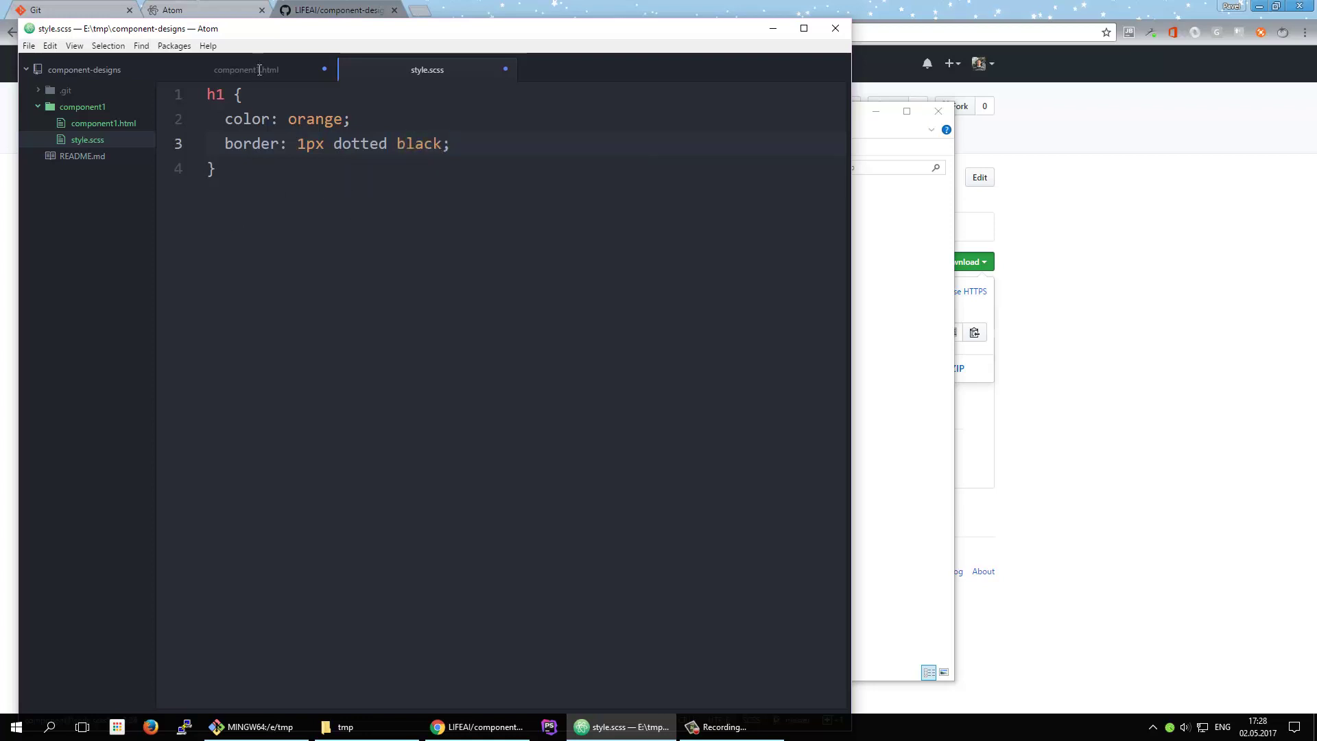
key(ctrl+s)
click(264, 71)
click(412, 70)
mouse_move(98, 124)
mouse_down()
mouse_move(79, 134)
mouse_move(77, 113)
mouse_up()
- Search Settings > Install for 'git', install git-plus, and close Settings
click(29, 46)
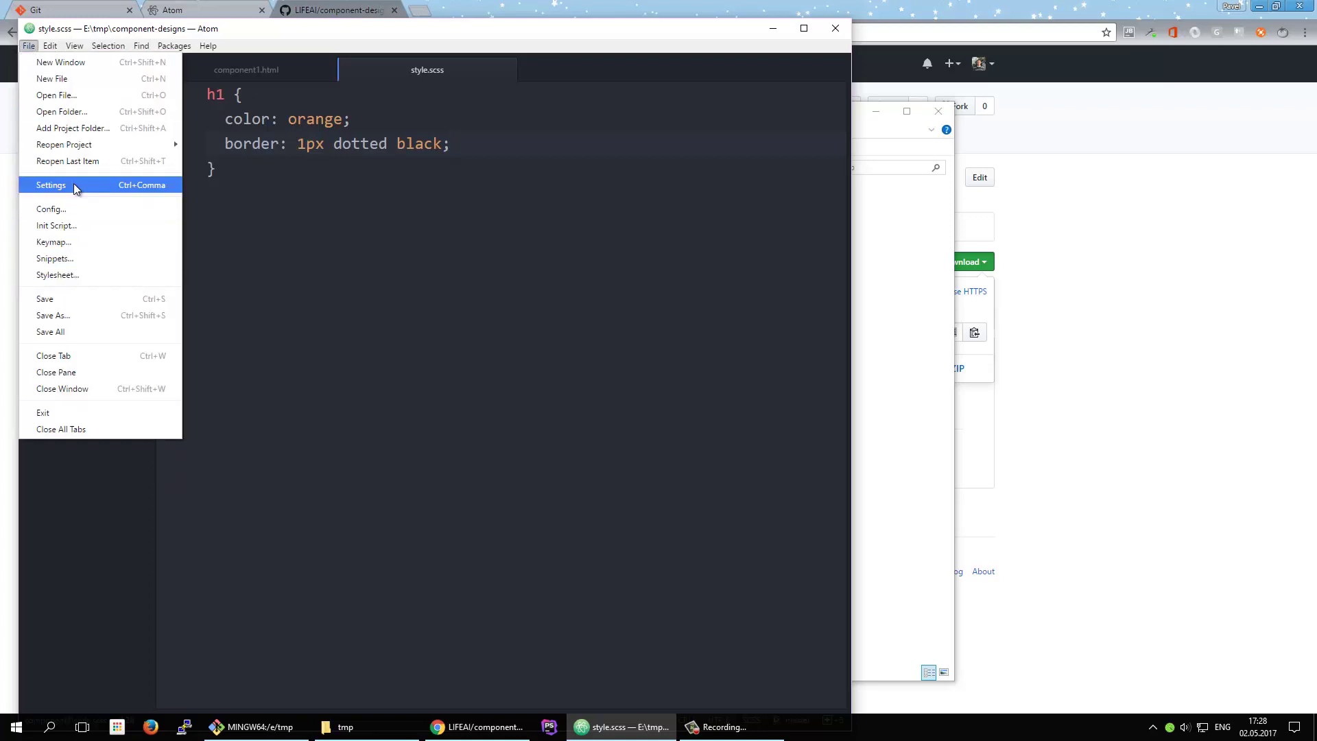
click(51, 183)
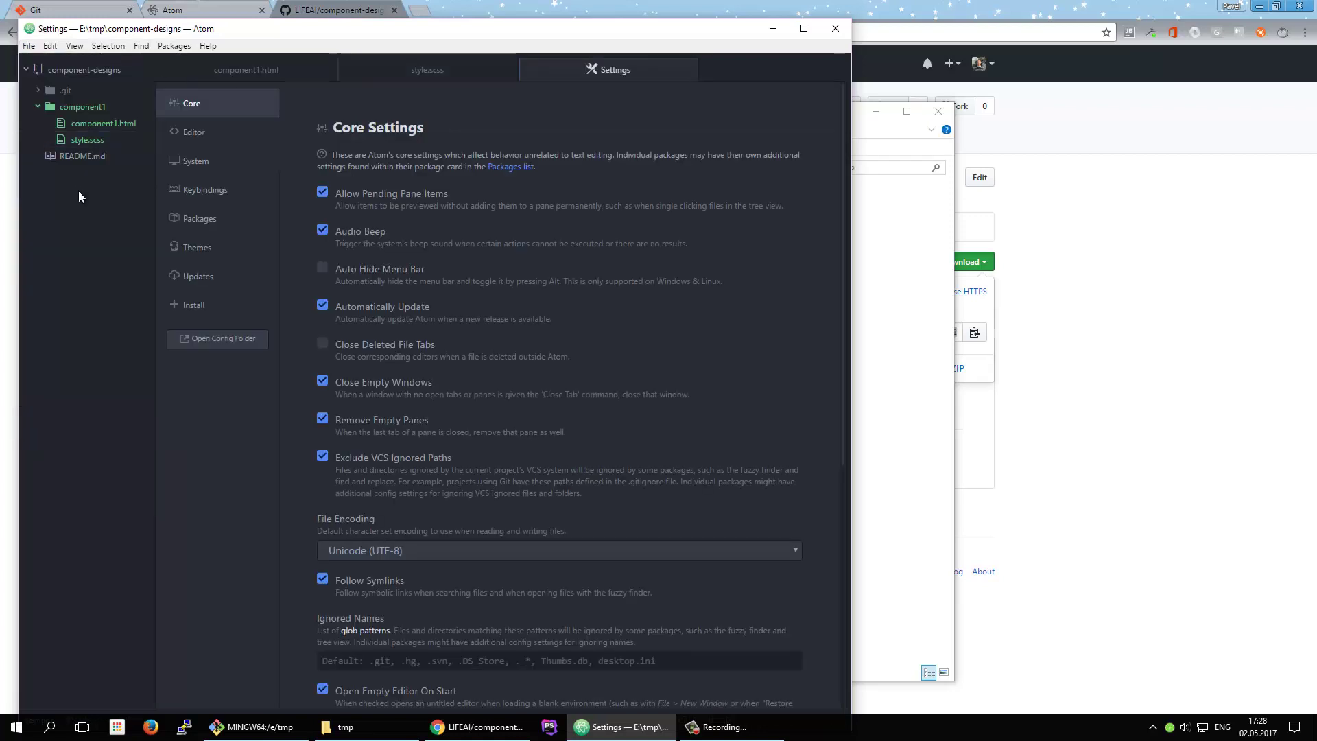
click(194, 307)
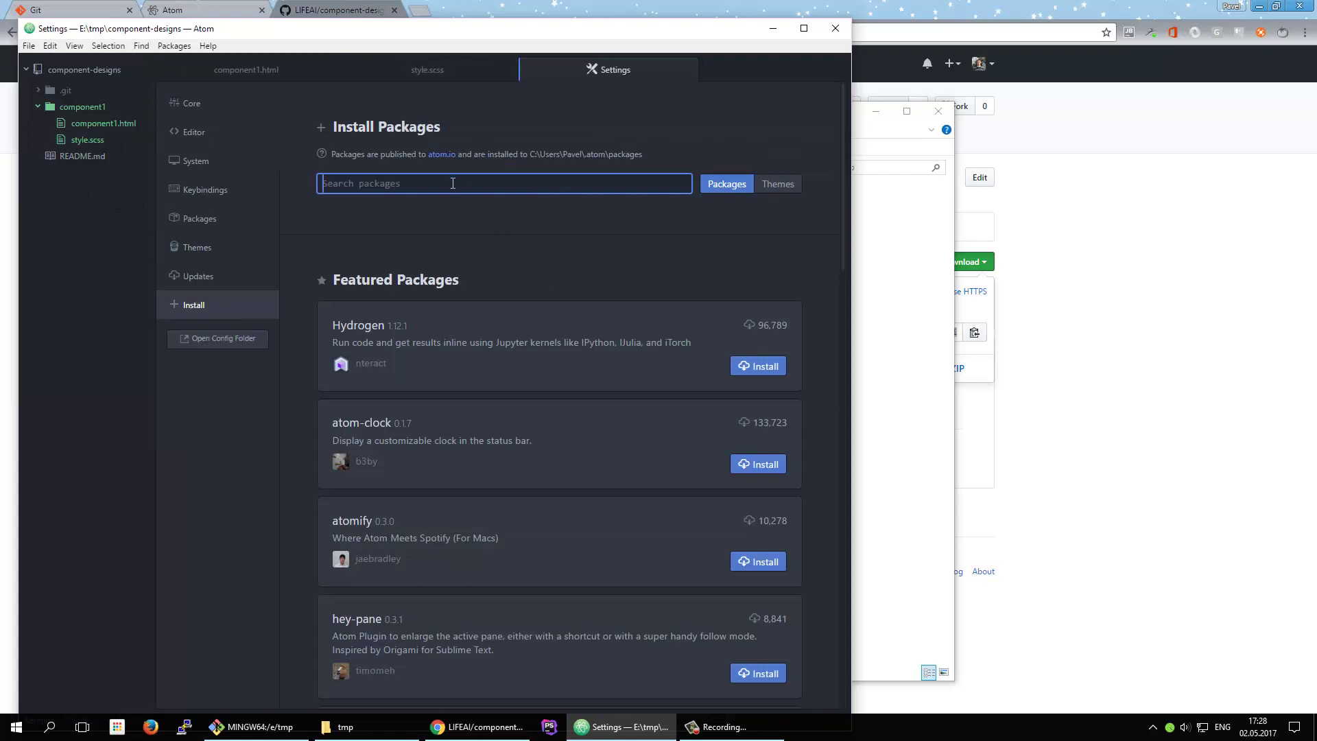
text(git)
click(728, 185)
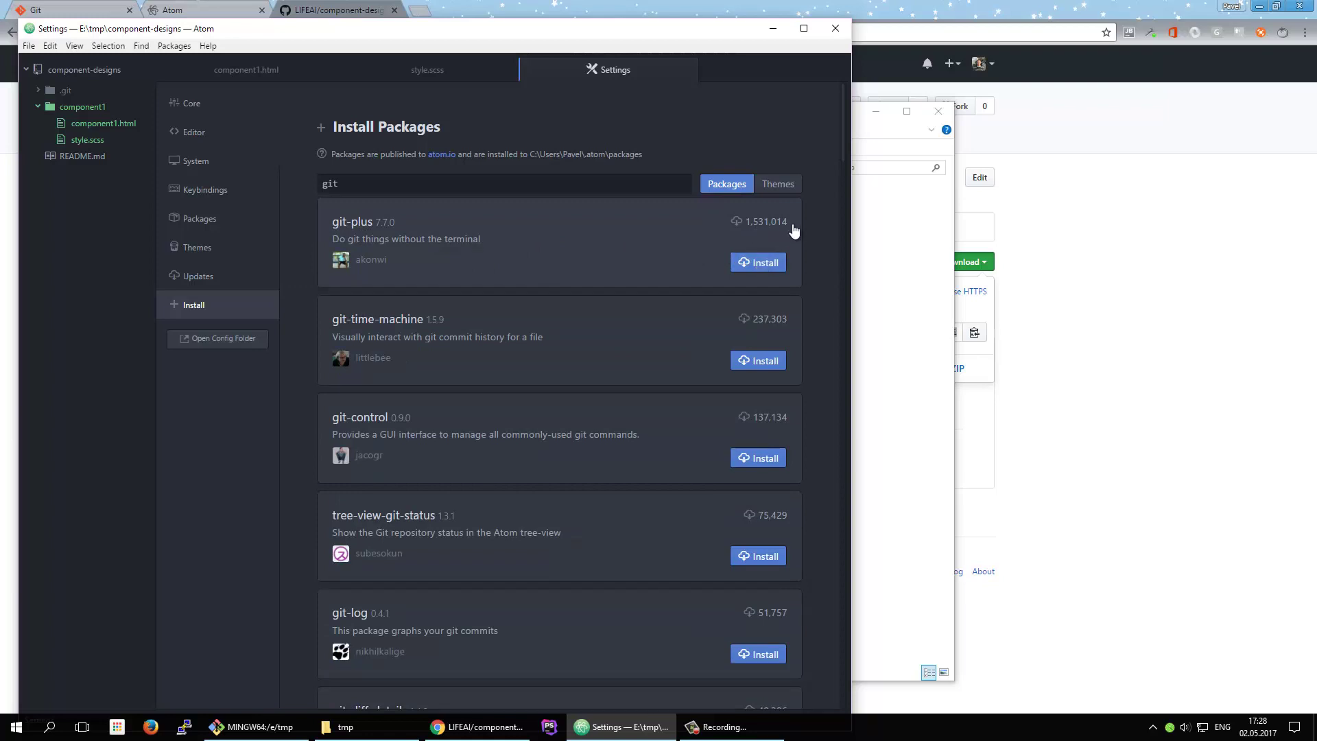
click(759, 265)
mouse_move(618, 70)
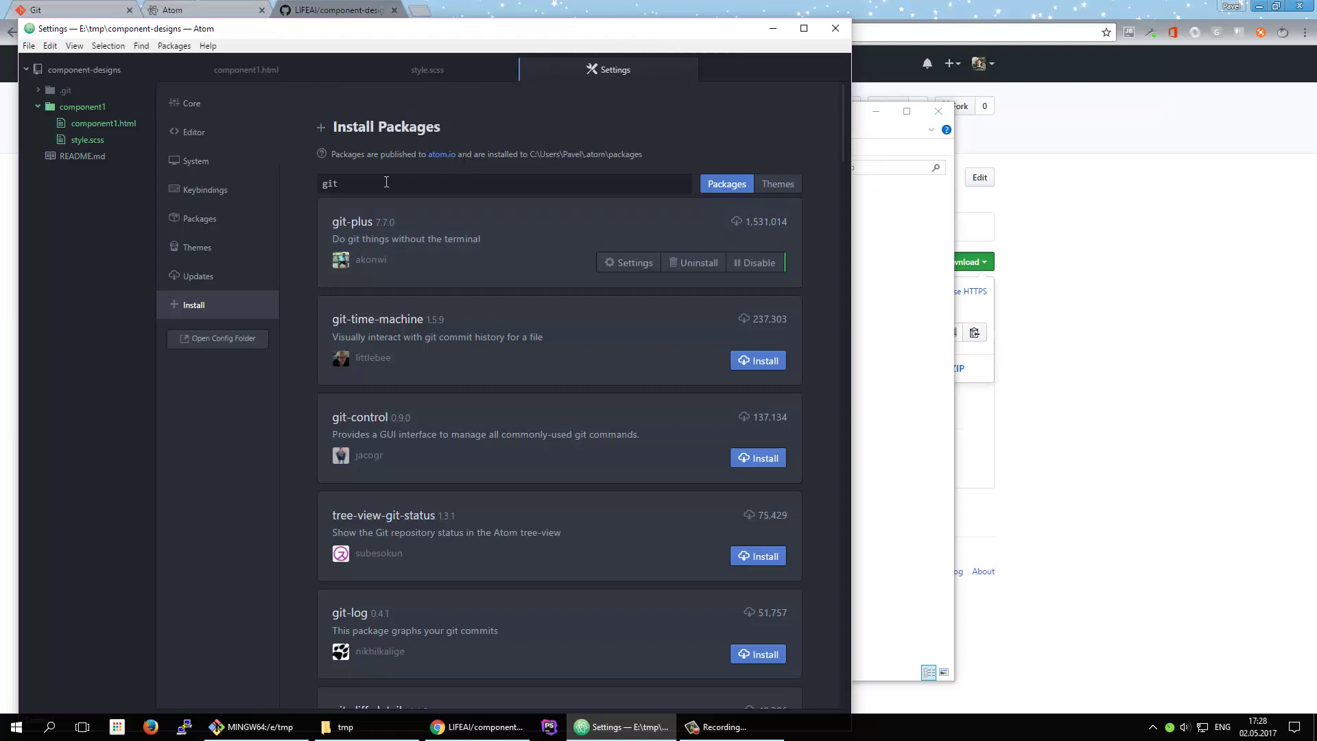
click(687, 70)
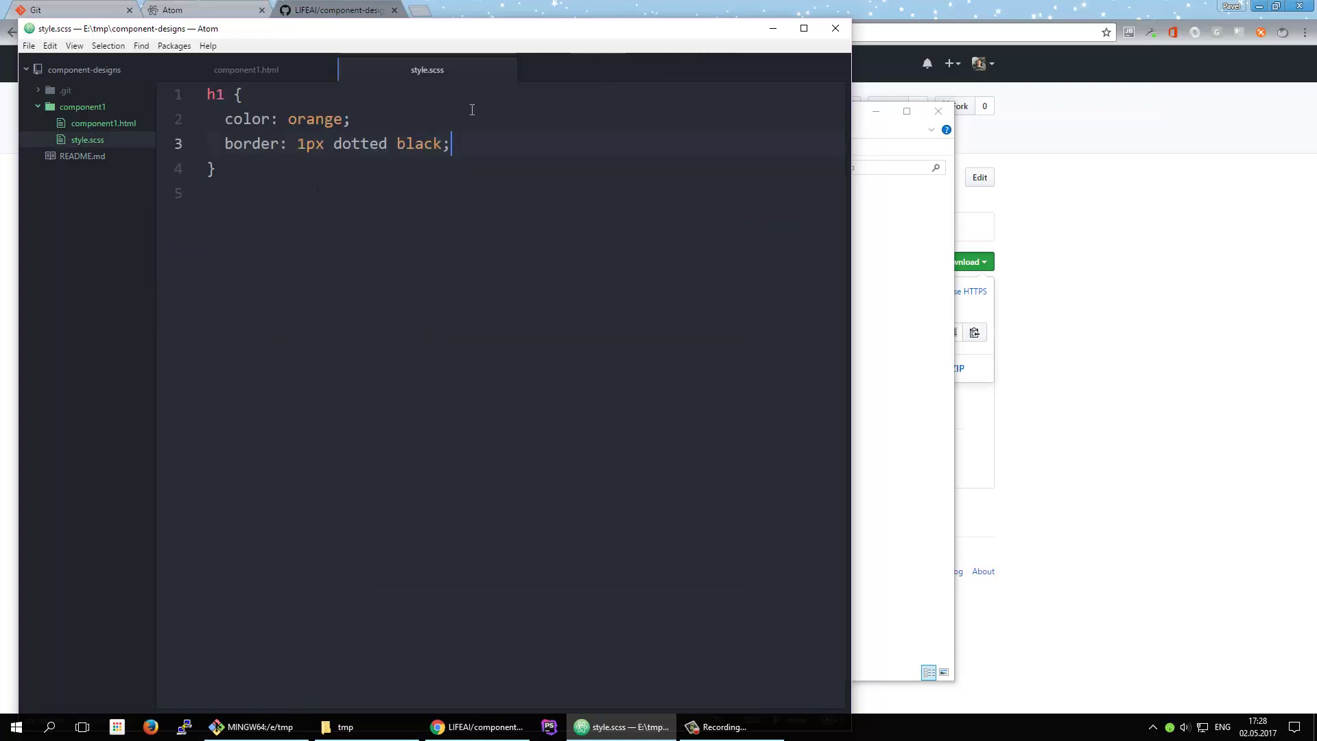
- From component1.html, run 'Git Plus: Add All', then 'Git Plus: Commit'
click(261, 71)
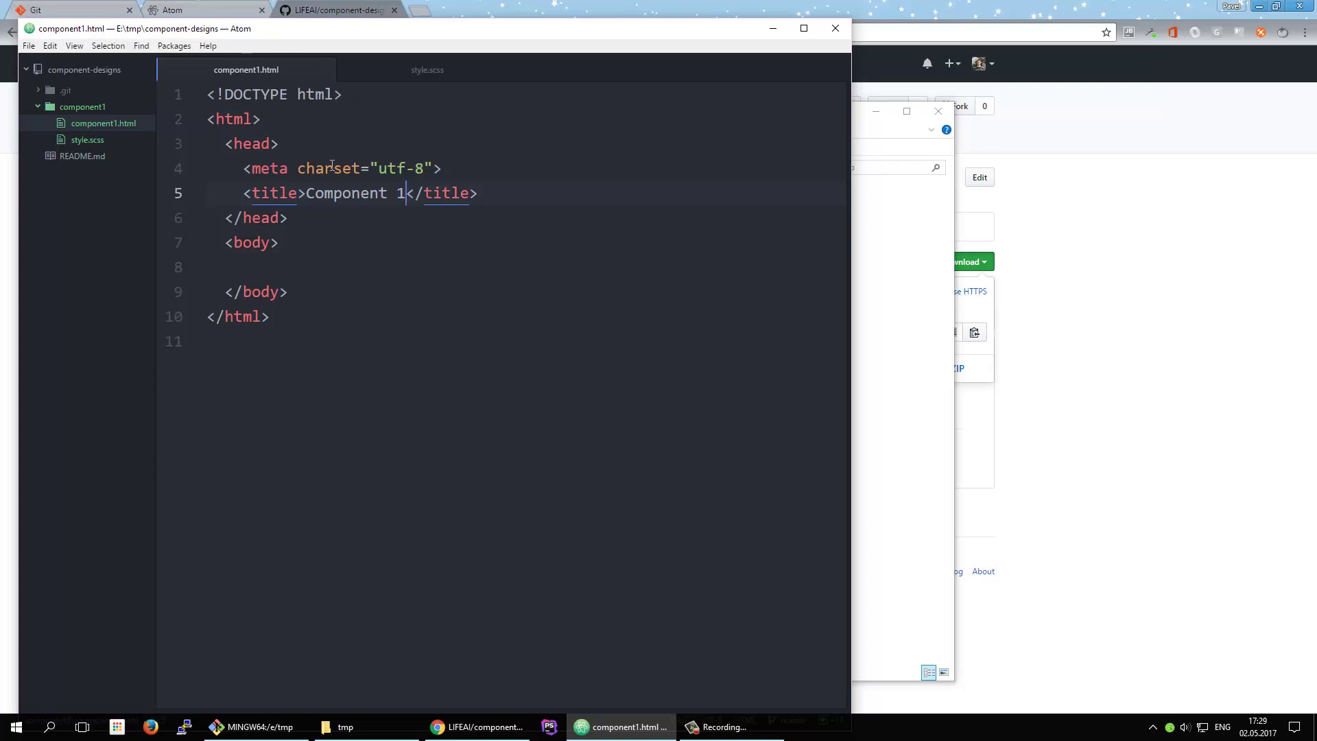
click(311, 237)
key(ctrl+shift+p)
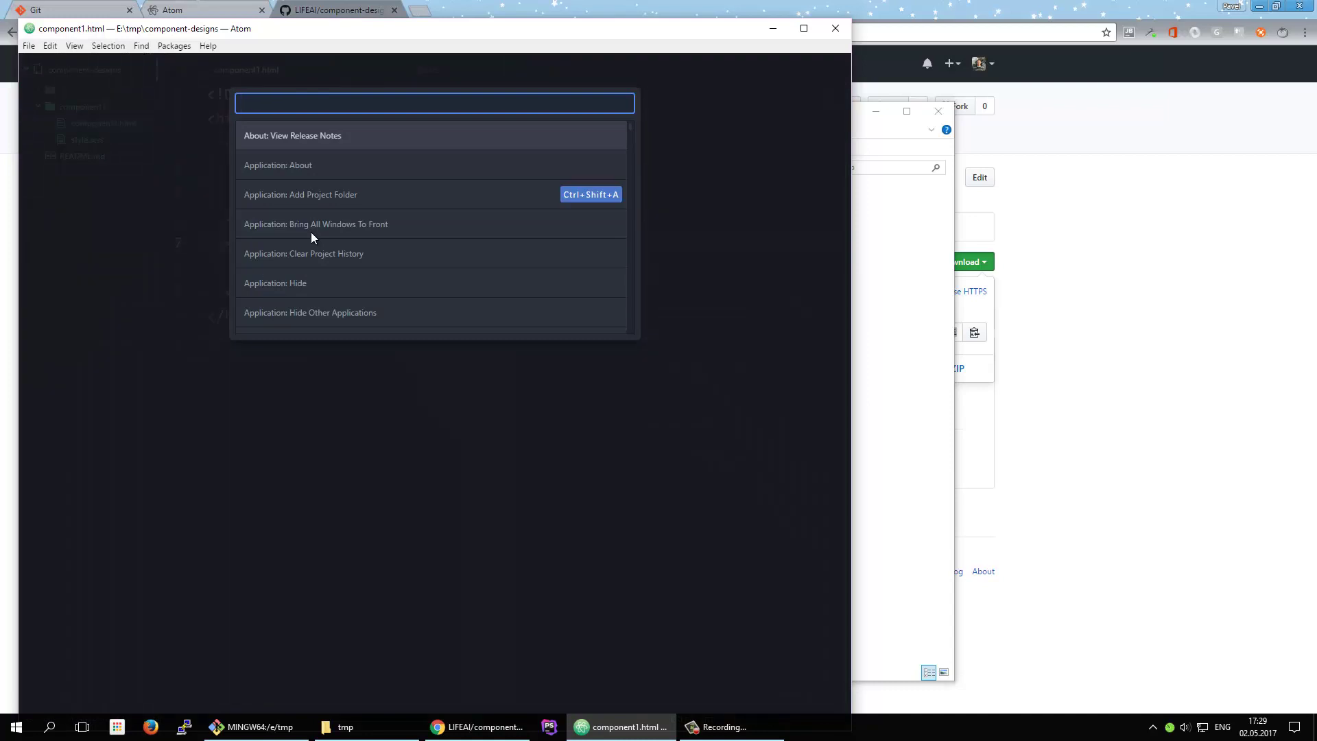
text(git add)
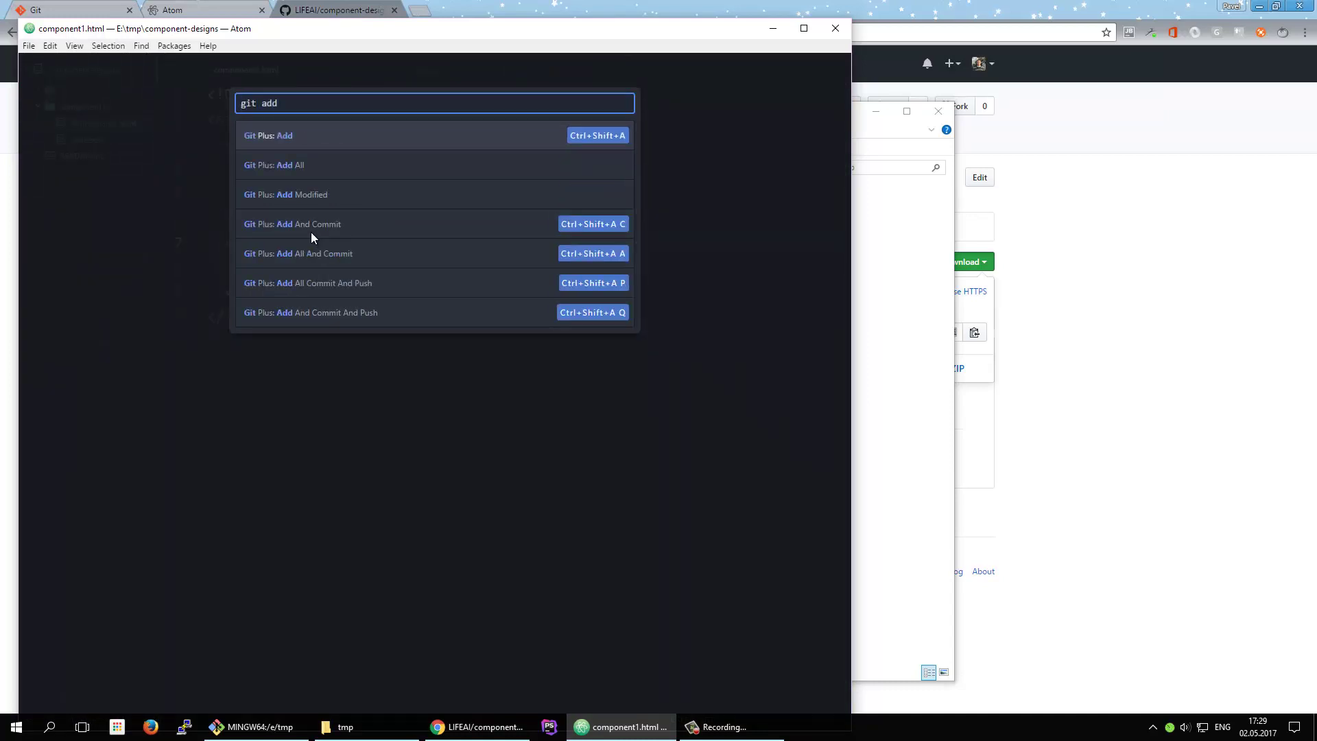
key(Down)
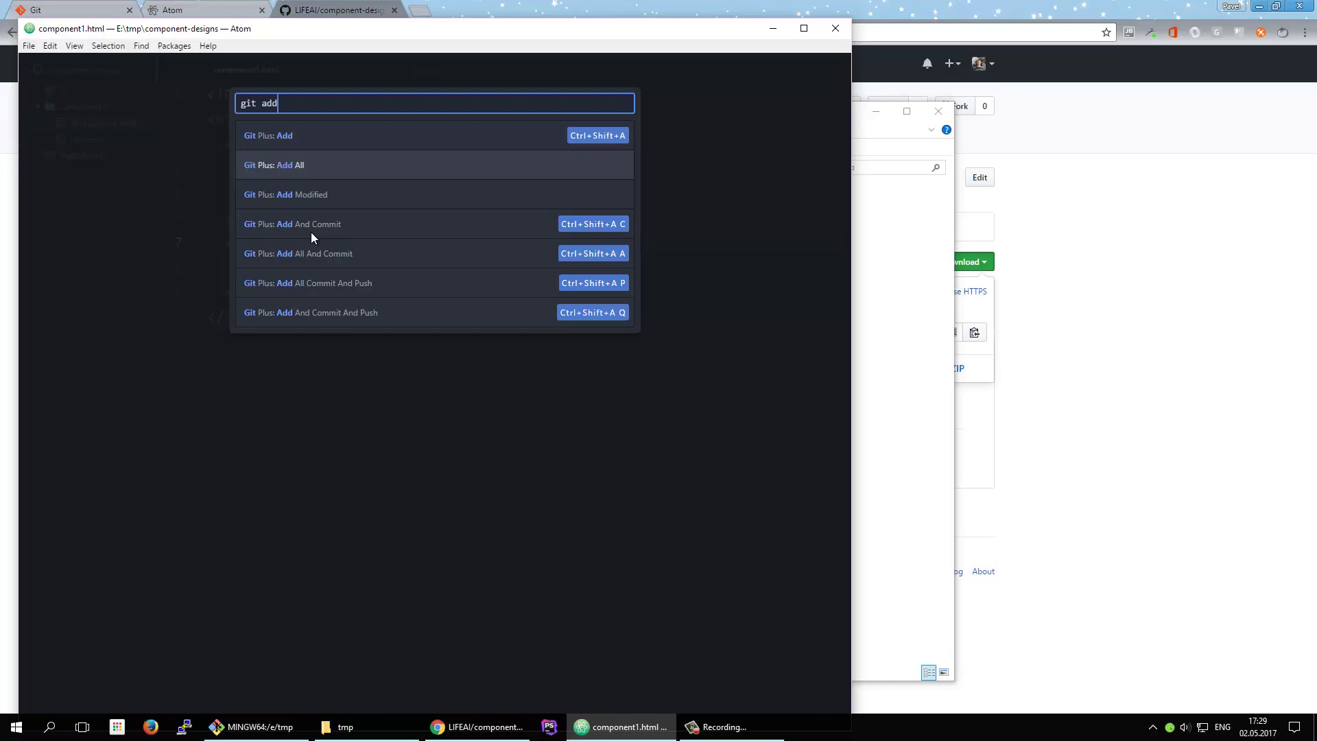
key(Return)
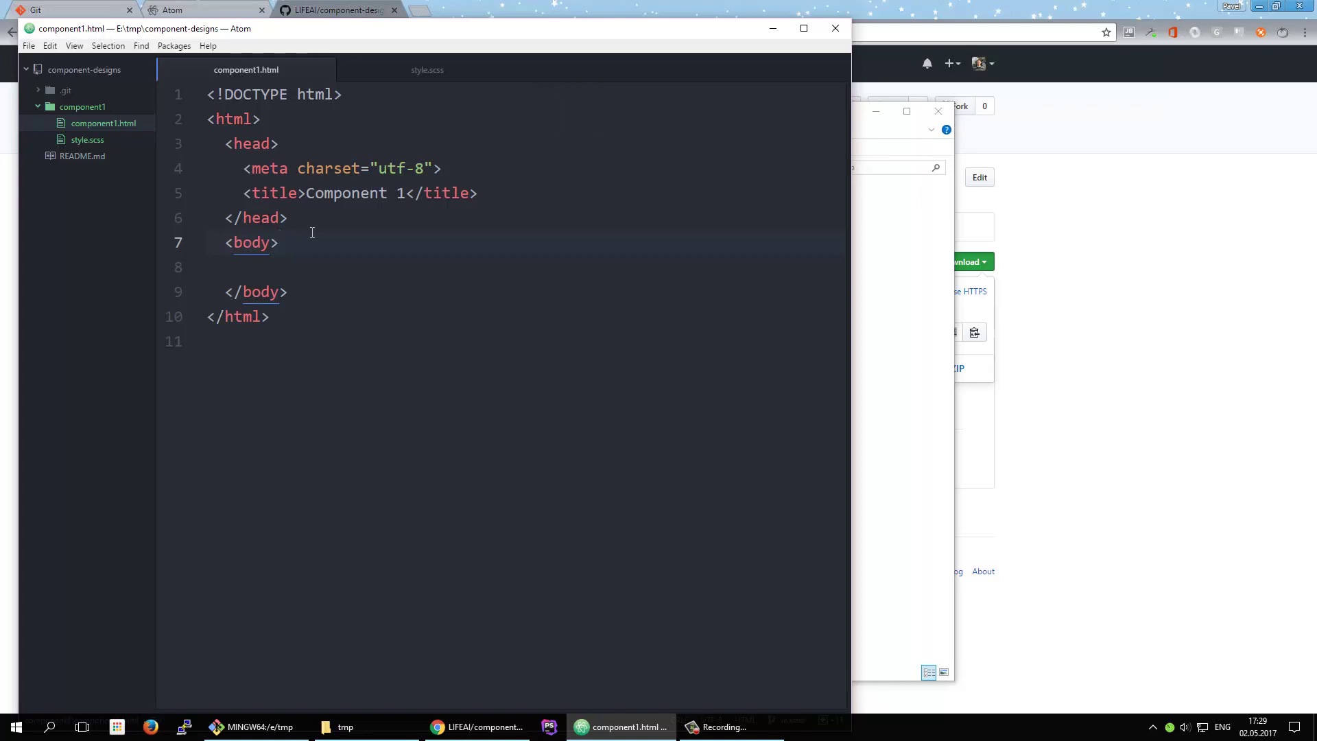
key(ctrl+shift+p)
text(git comm)
key(Return)
text(* )
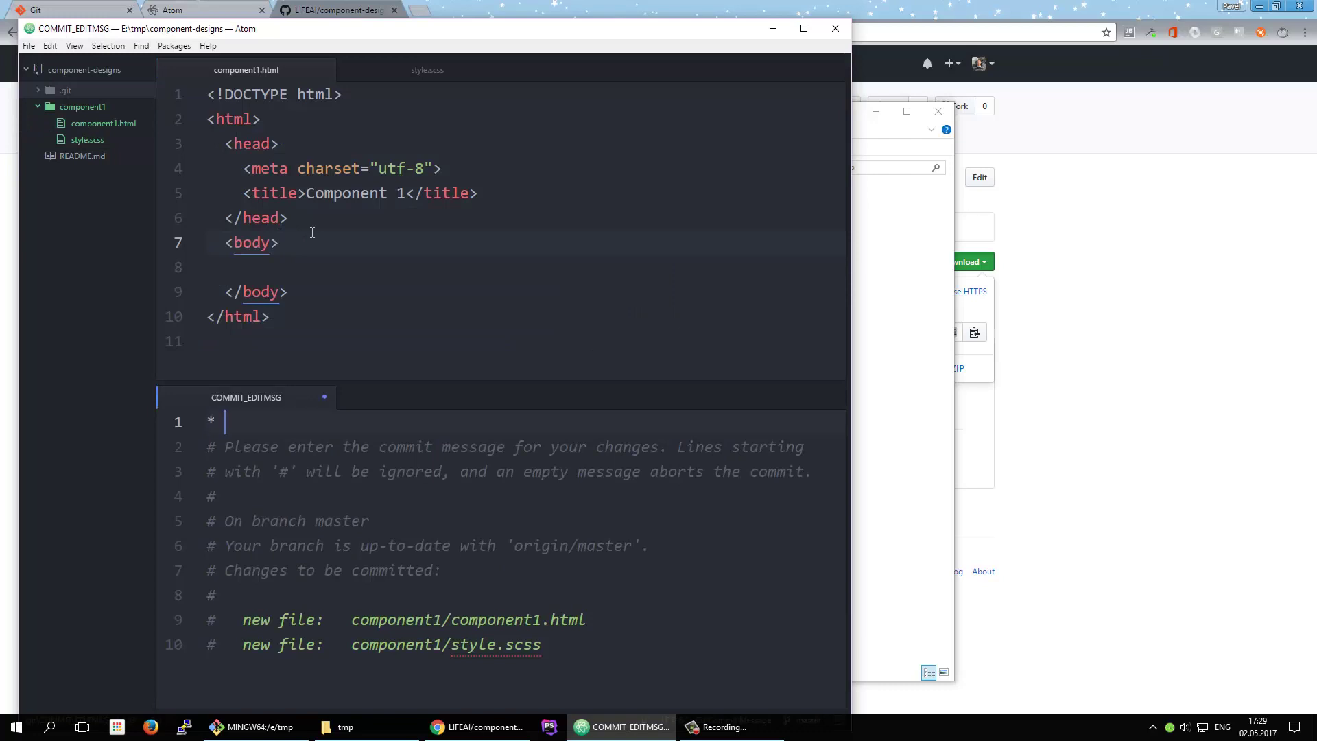
text(first time commit of component 1)
- Save the message 'first time commit of component1' to commit, then reload GitHub to check
key(BackSpace)
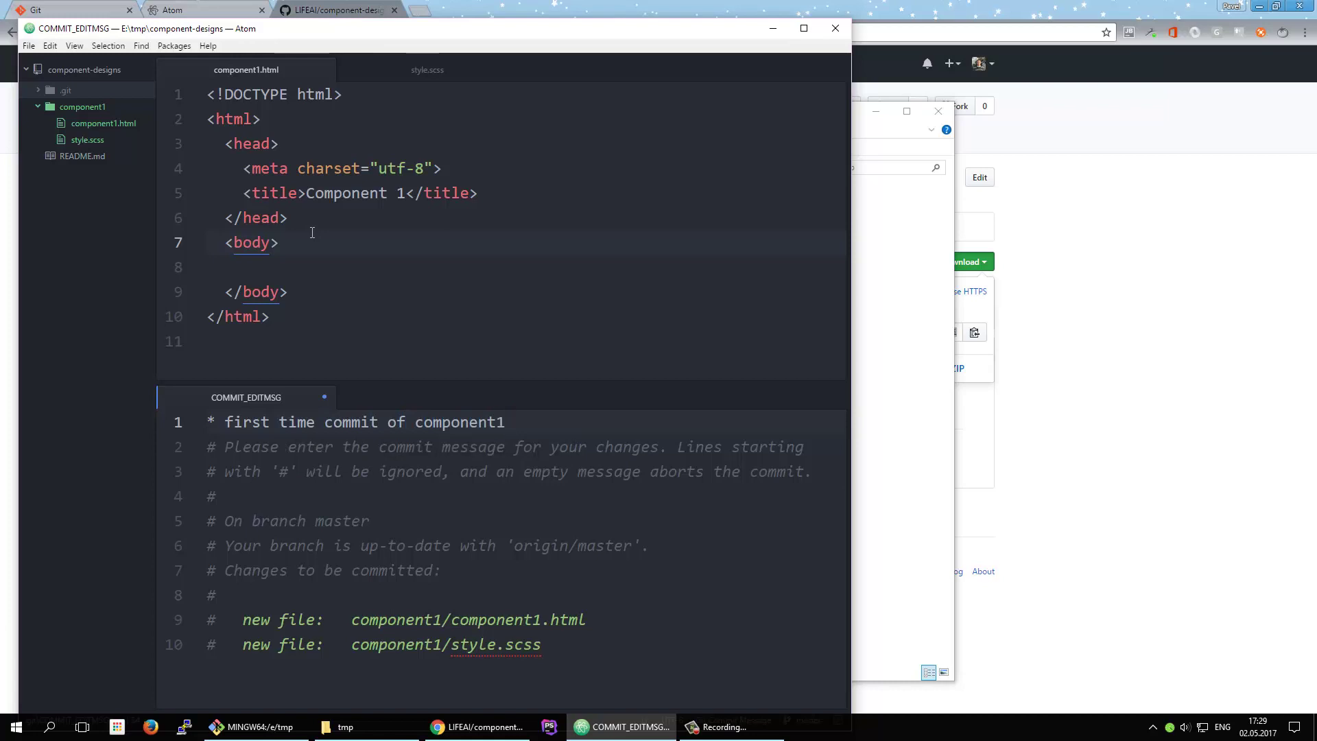
key(ctrl+s)
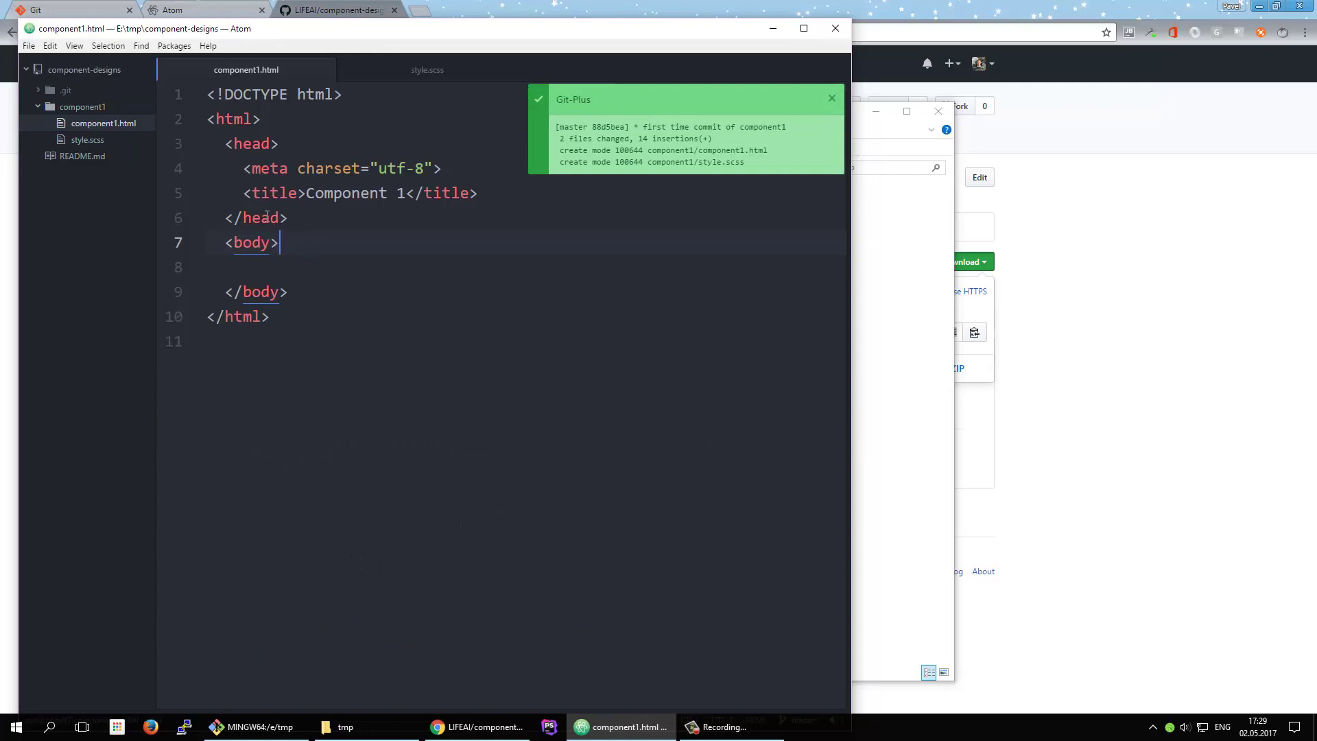
click(87, 139)
click(88, 108)
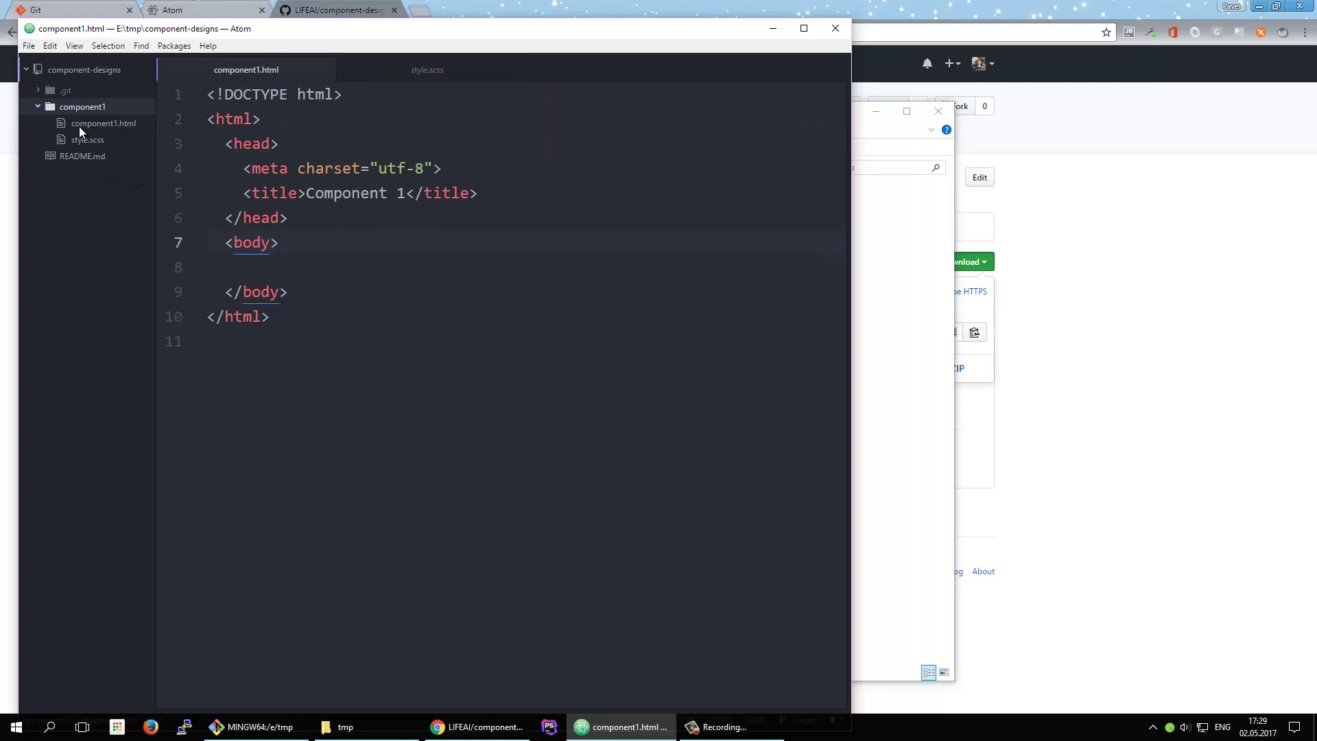
click(1082, 235)
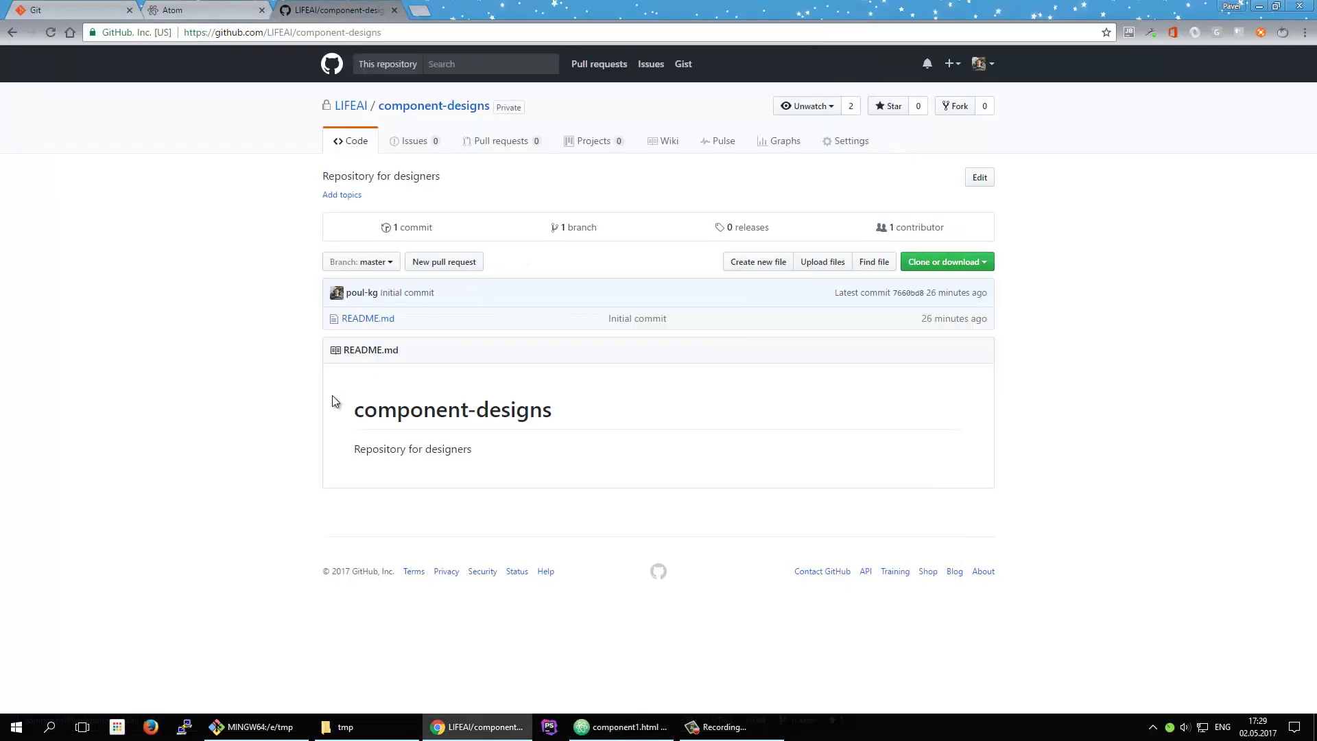
key(F5)
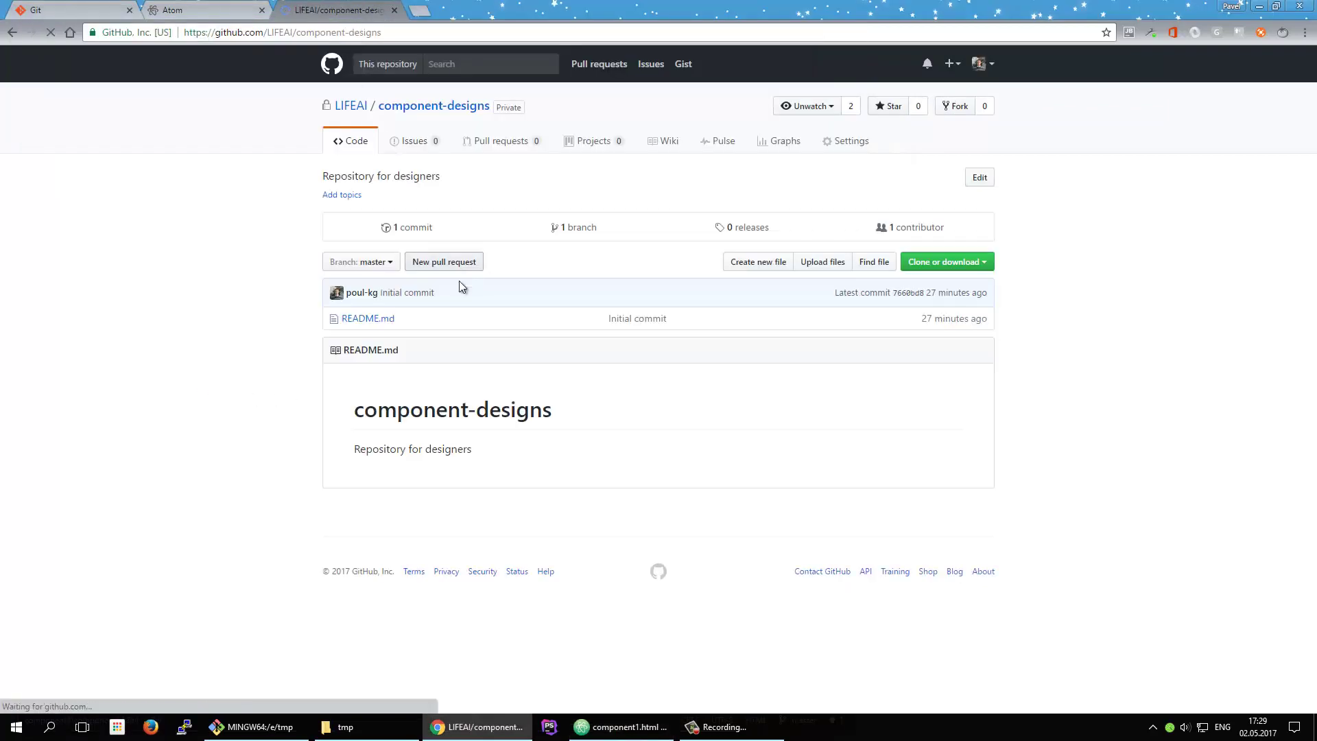
click(625, 727)
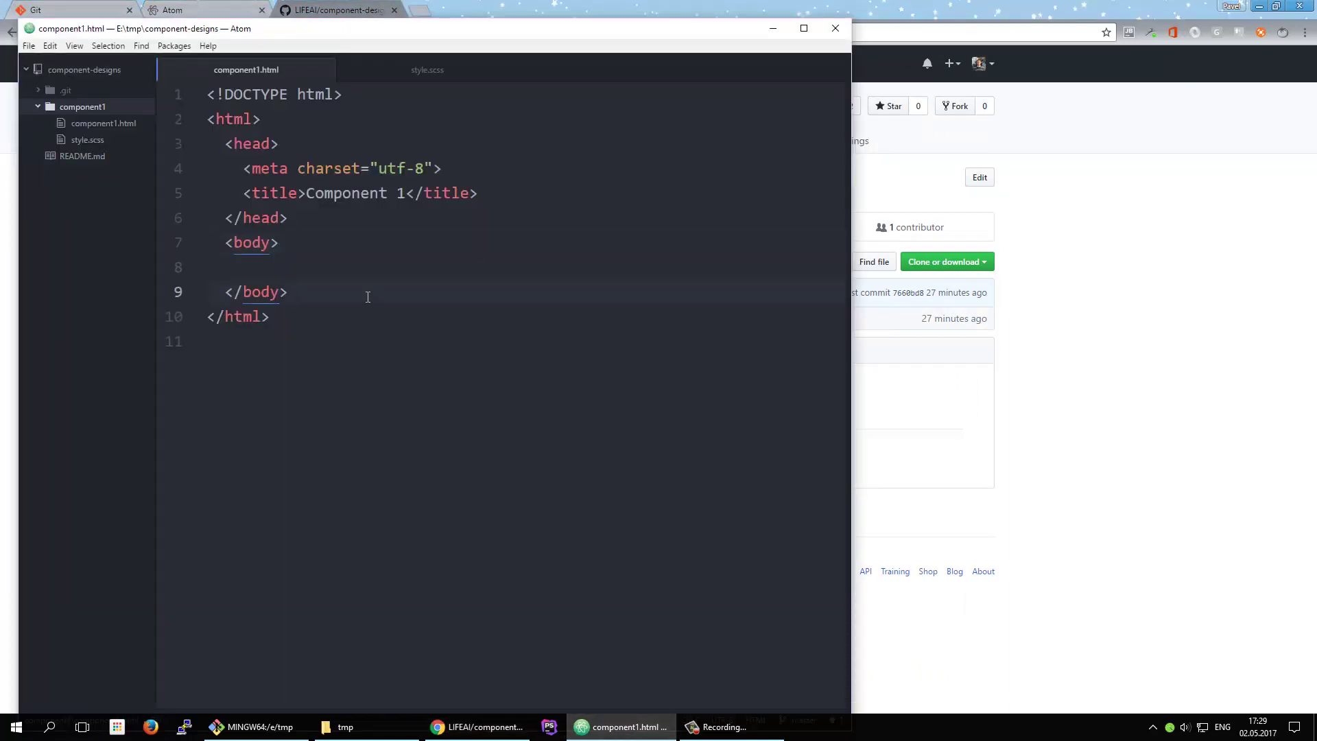
- Run 'Git Plus: Push' from the command palette to send the commit to GitHub
key(ctrl+shift+p)
text(git push)
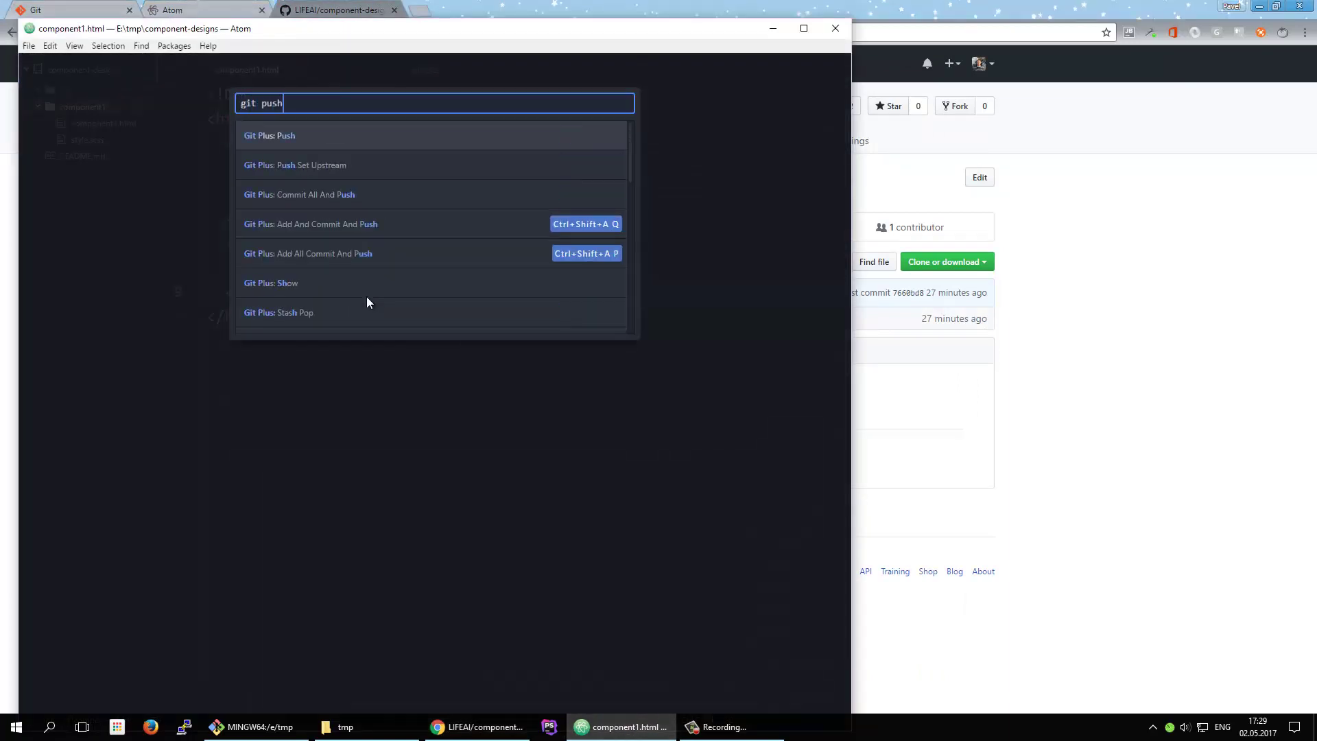
key(Return)
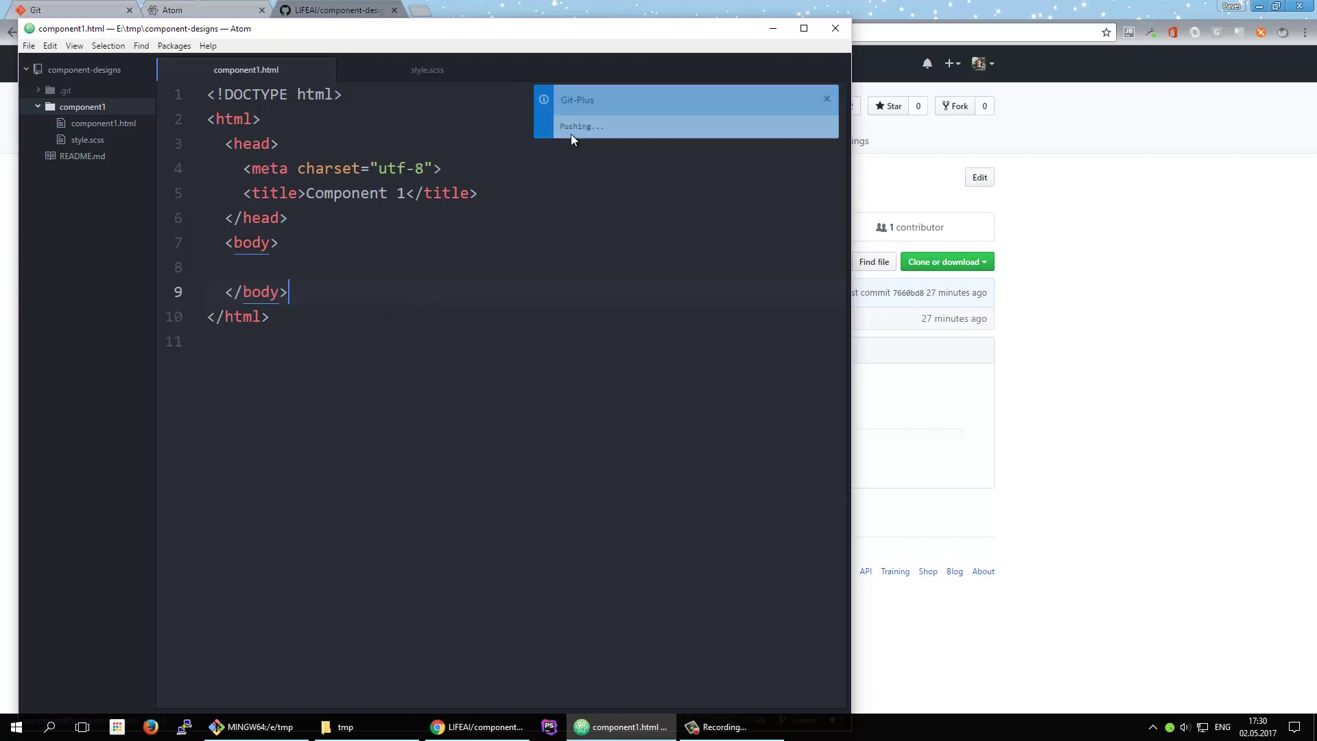
- Reload the GitHub repo to confirm 2 commits and component1 holding component1.html and style.scss
click(1053, 419)
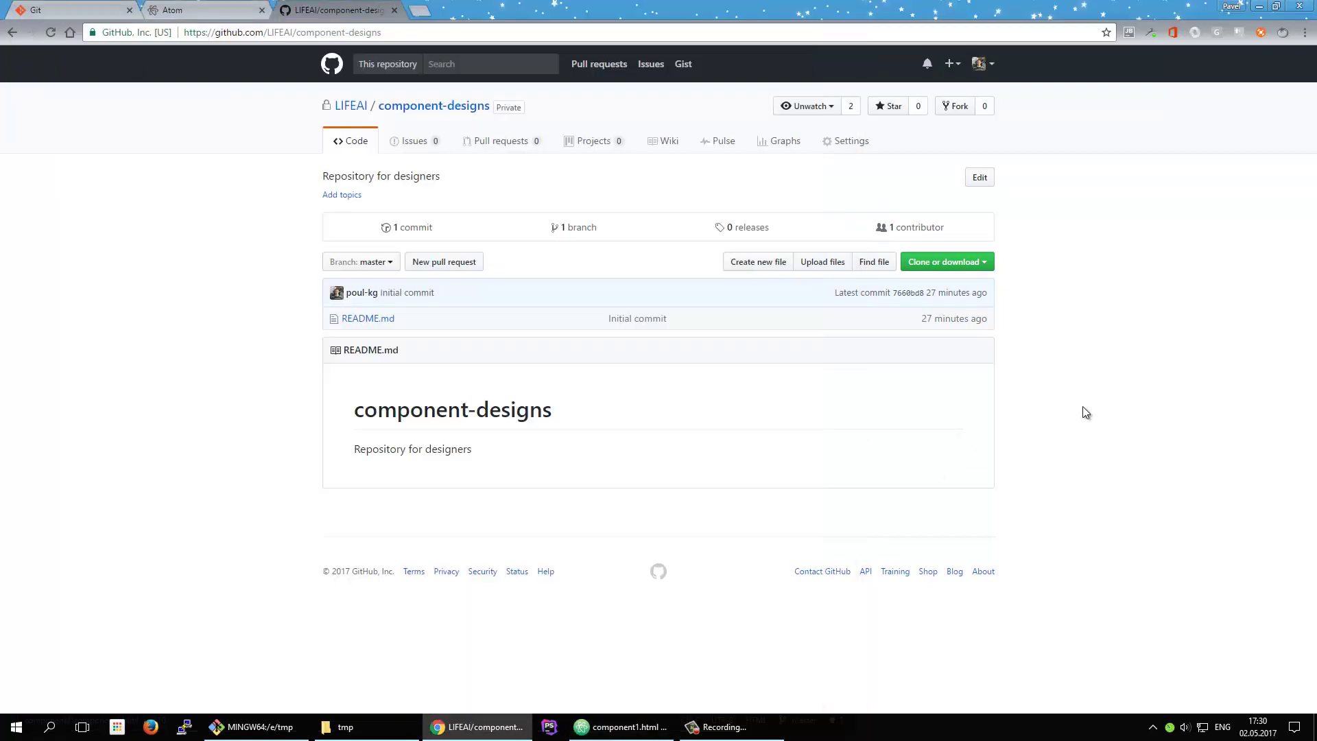
key(F5)
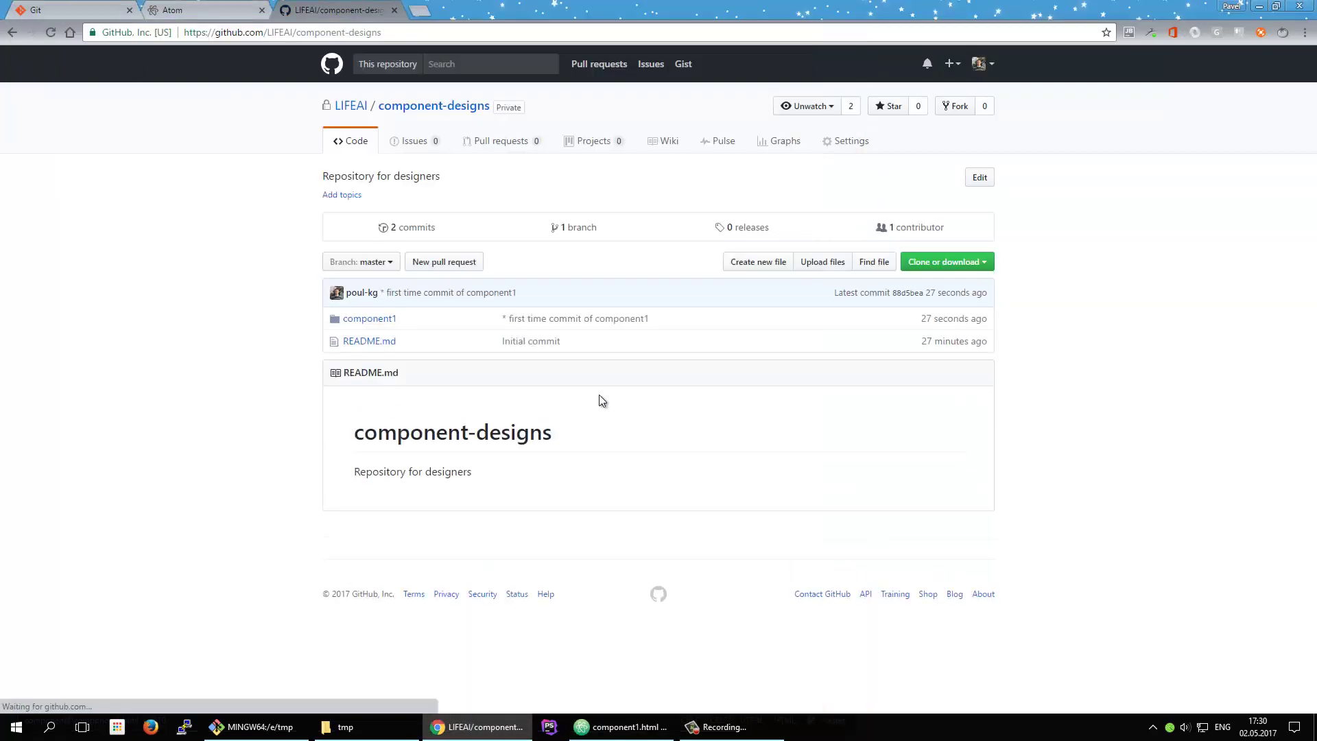
click(369, 319)
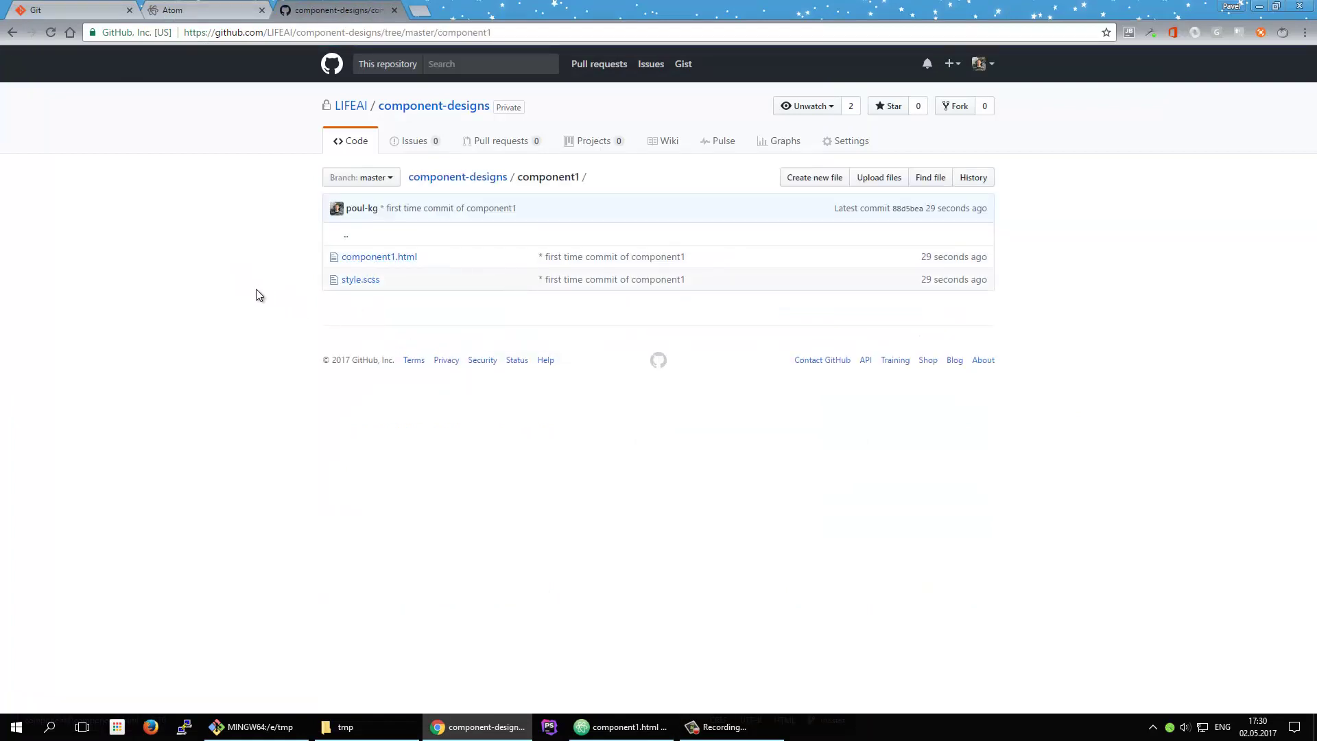
key(alt+Left)
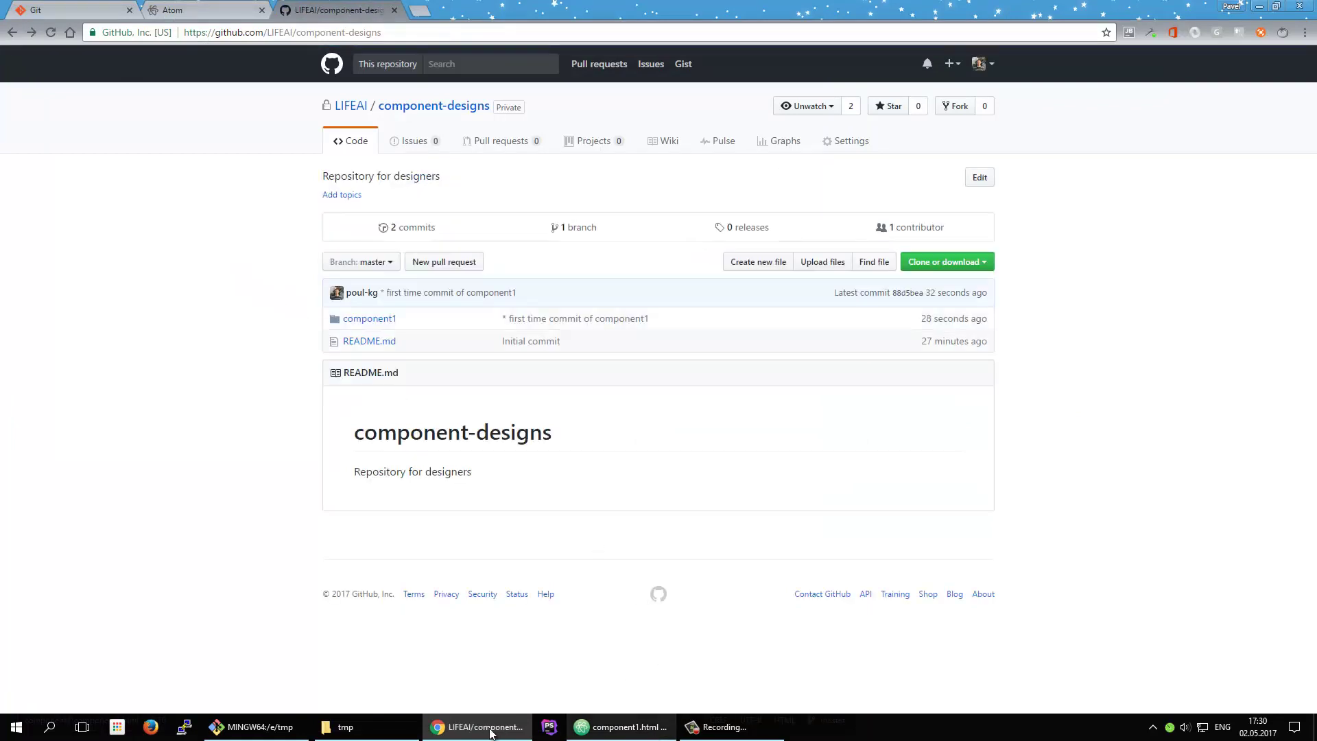
click(627, 727)
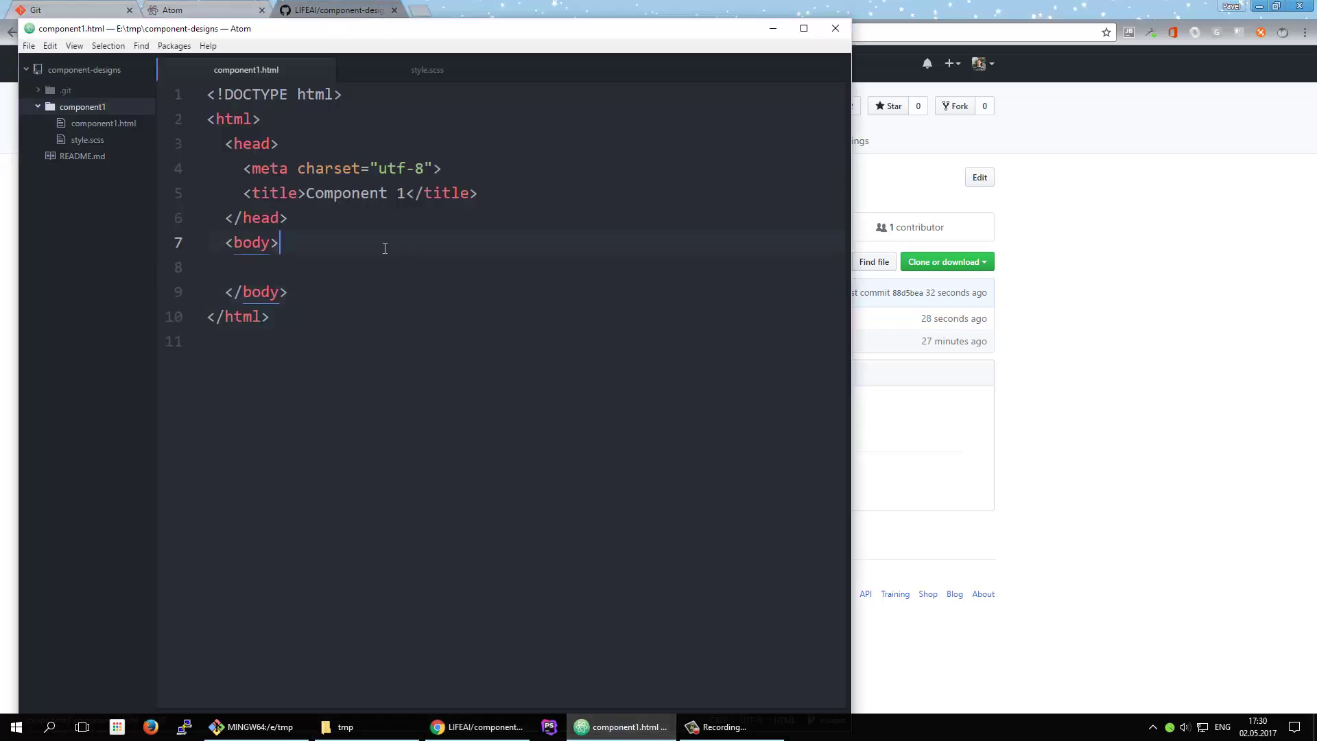
- Open style.scss with its orange, dotted-border h1 rule after glancing at component1.html
click(80, 141)
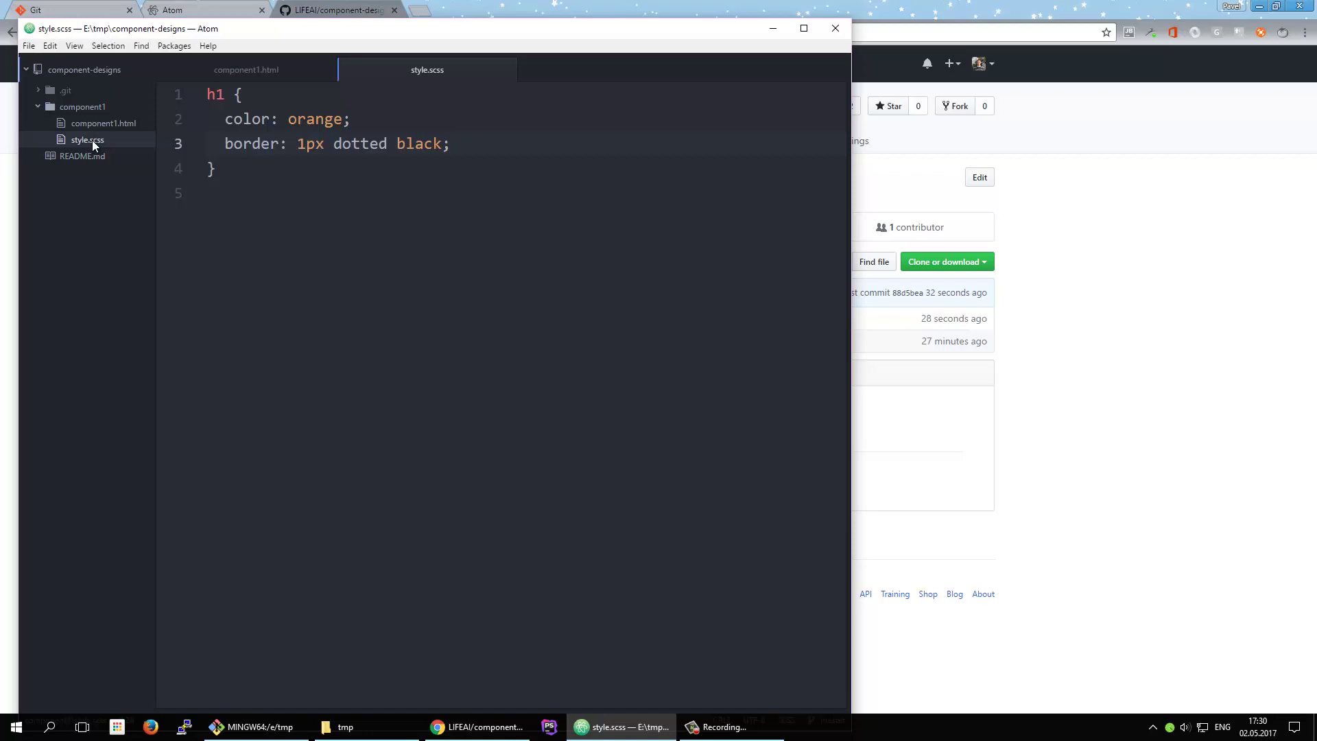
click(94, 124)
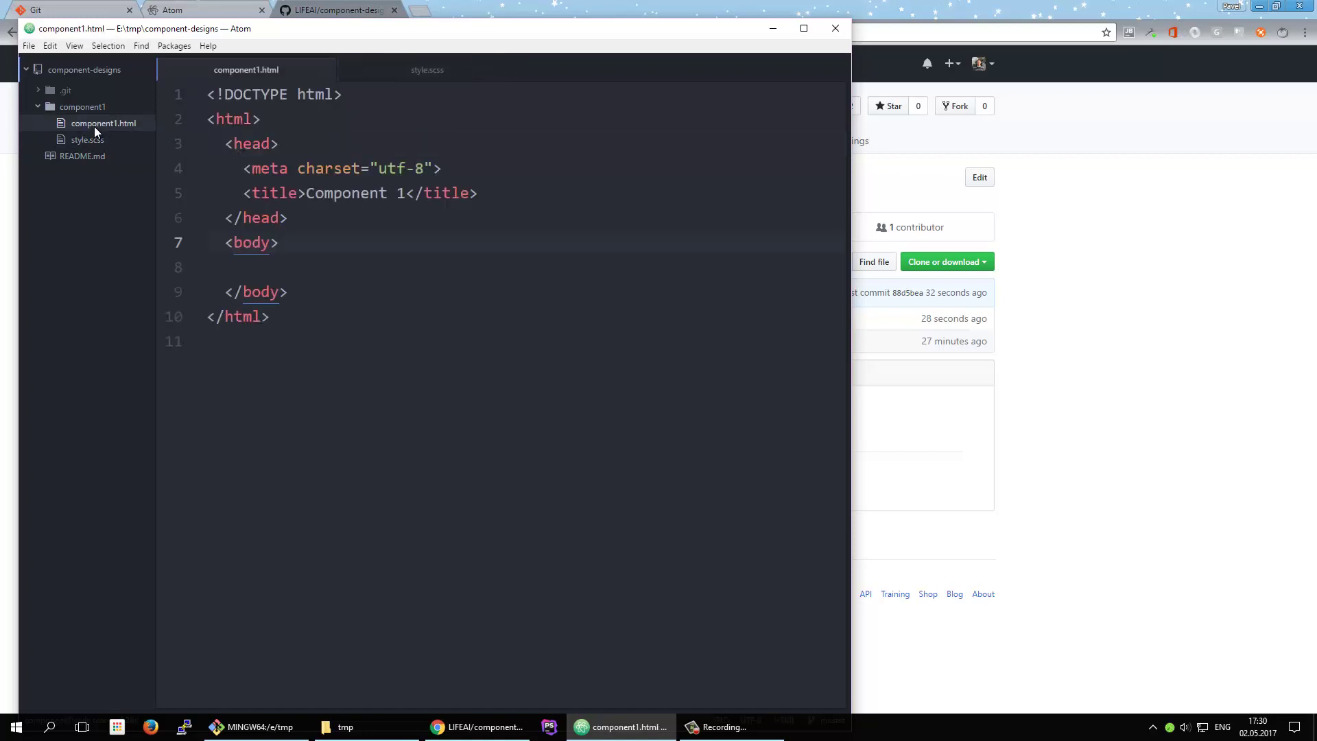
click(498, 192)
click(88, 140)
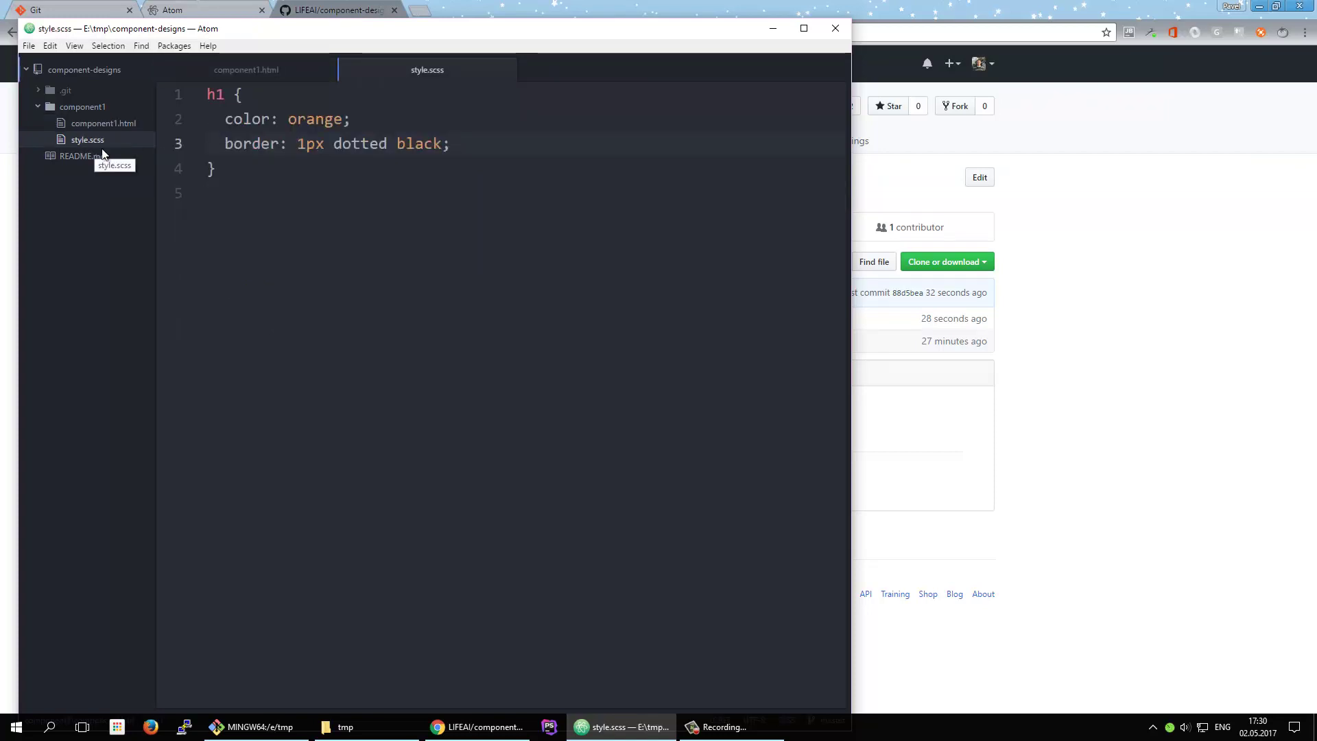
click(462, 141)
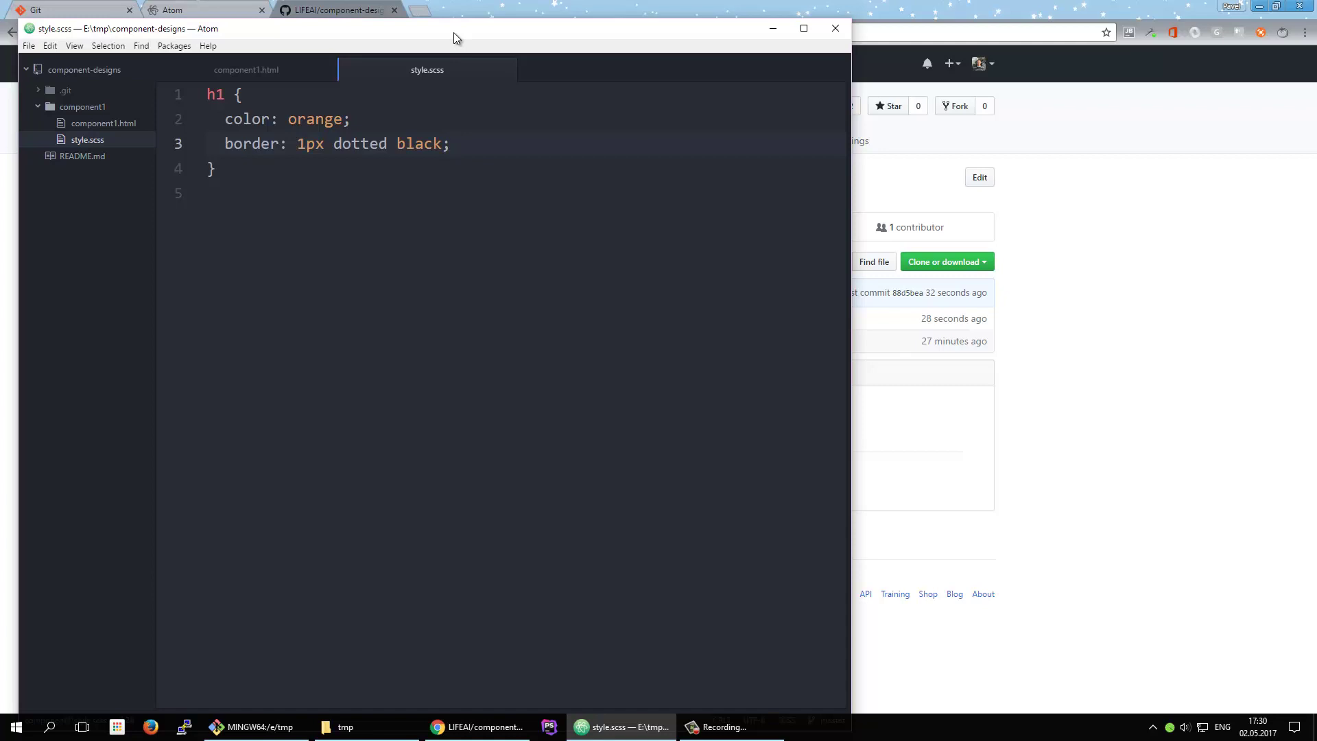
drag(454, 33, 448, 24)
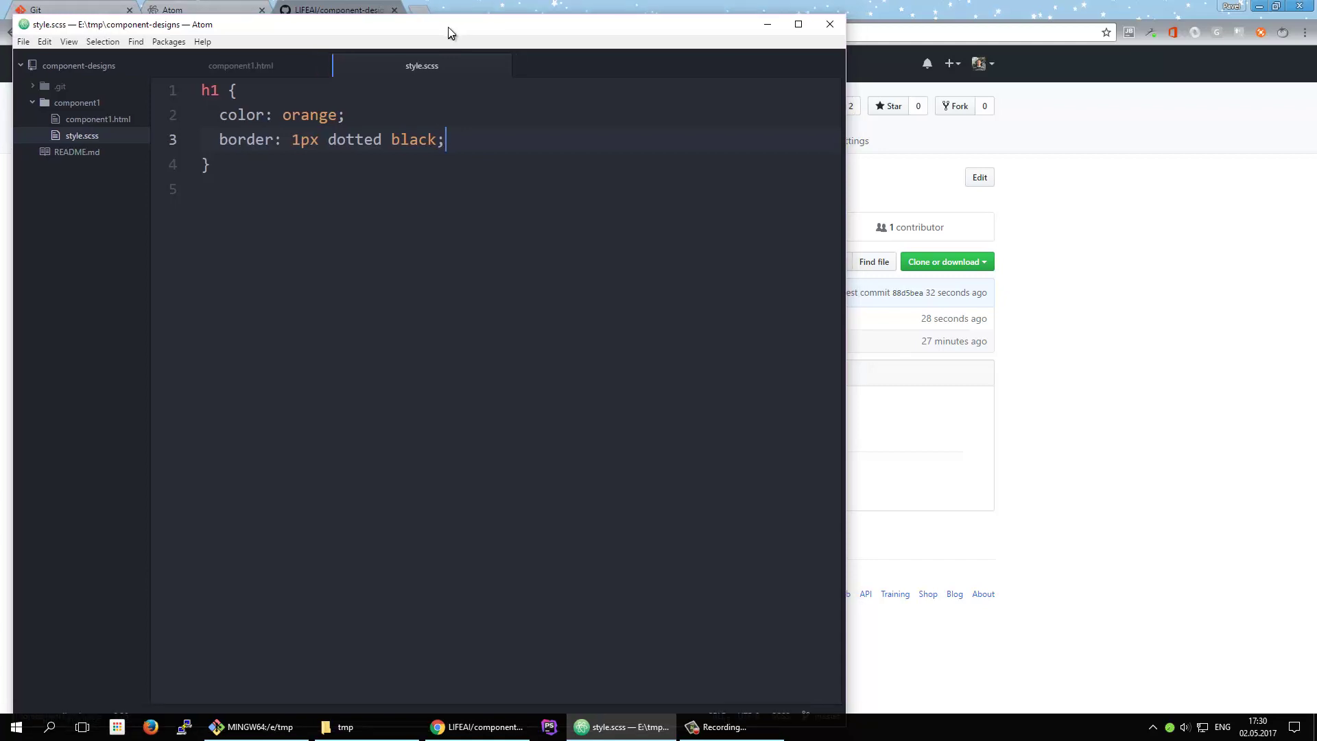
- Install the sass-autocompile package and review its Compile on Save setting
click(23, 40)
click(65, 181)
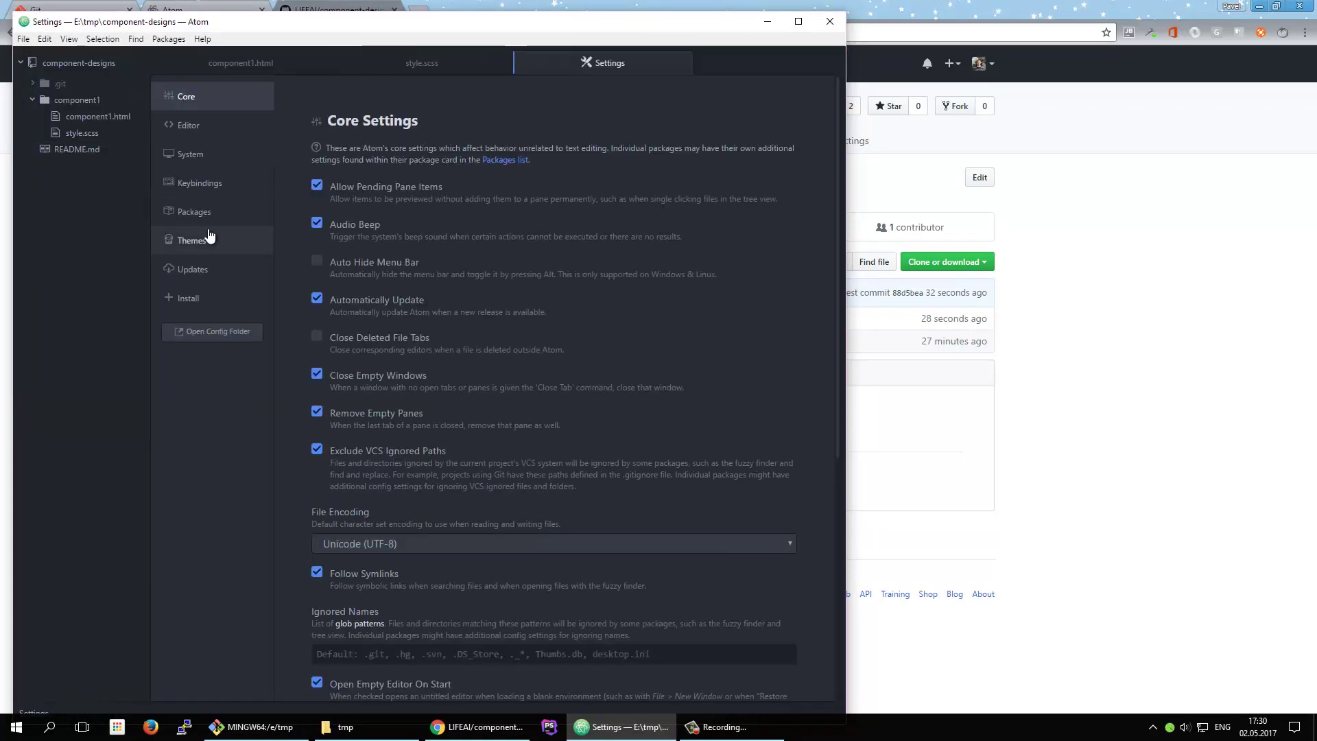
click(188, 297)
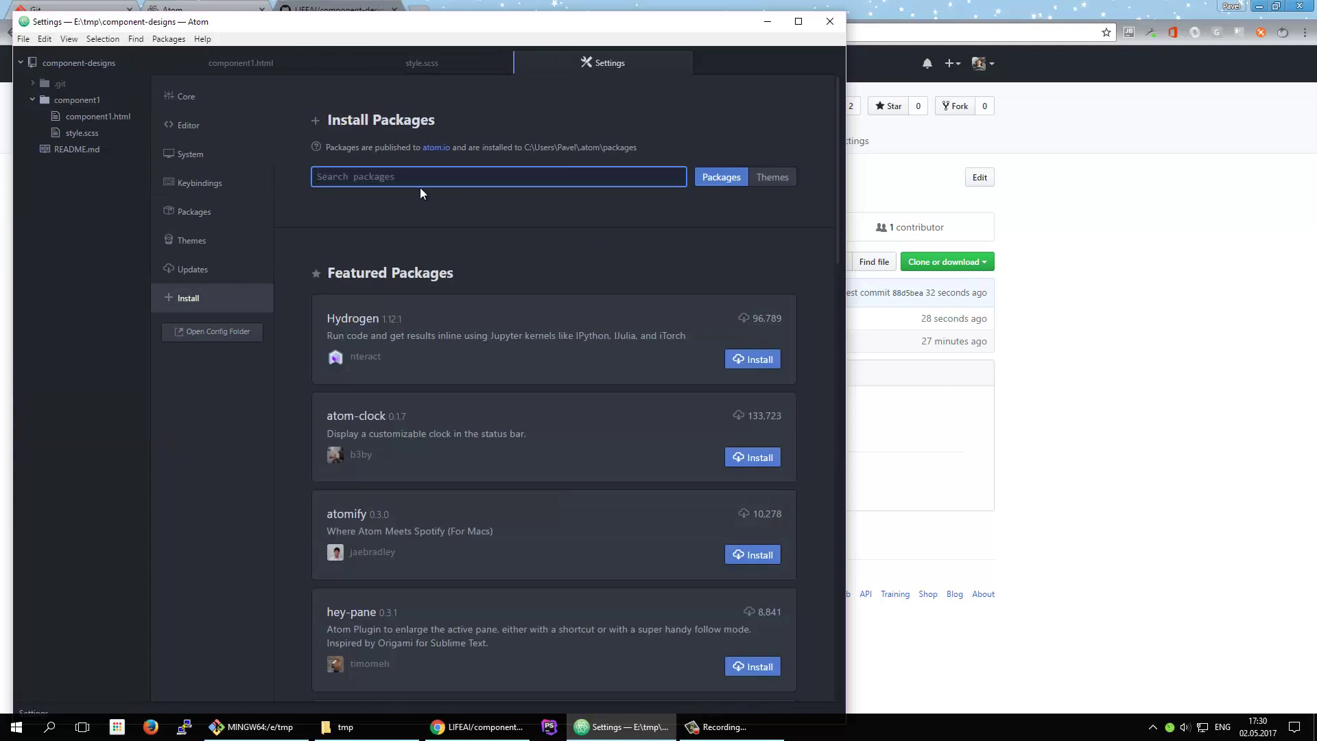
text(sass)
click(720, 178)
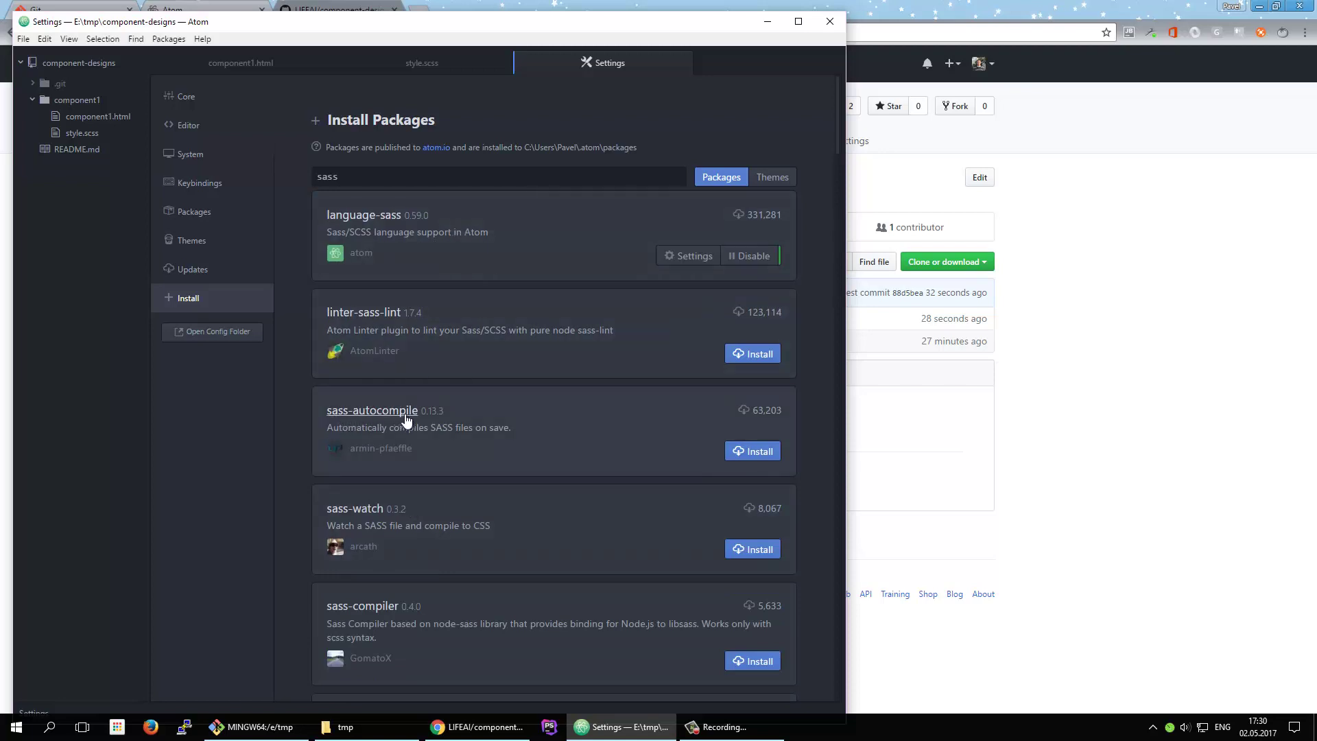
click(741, 454)
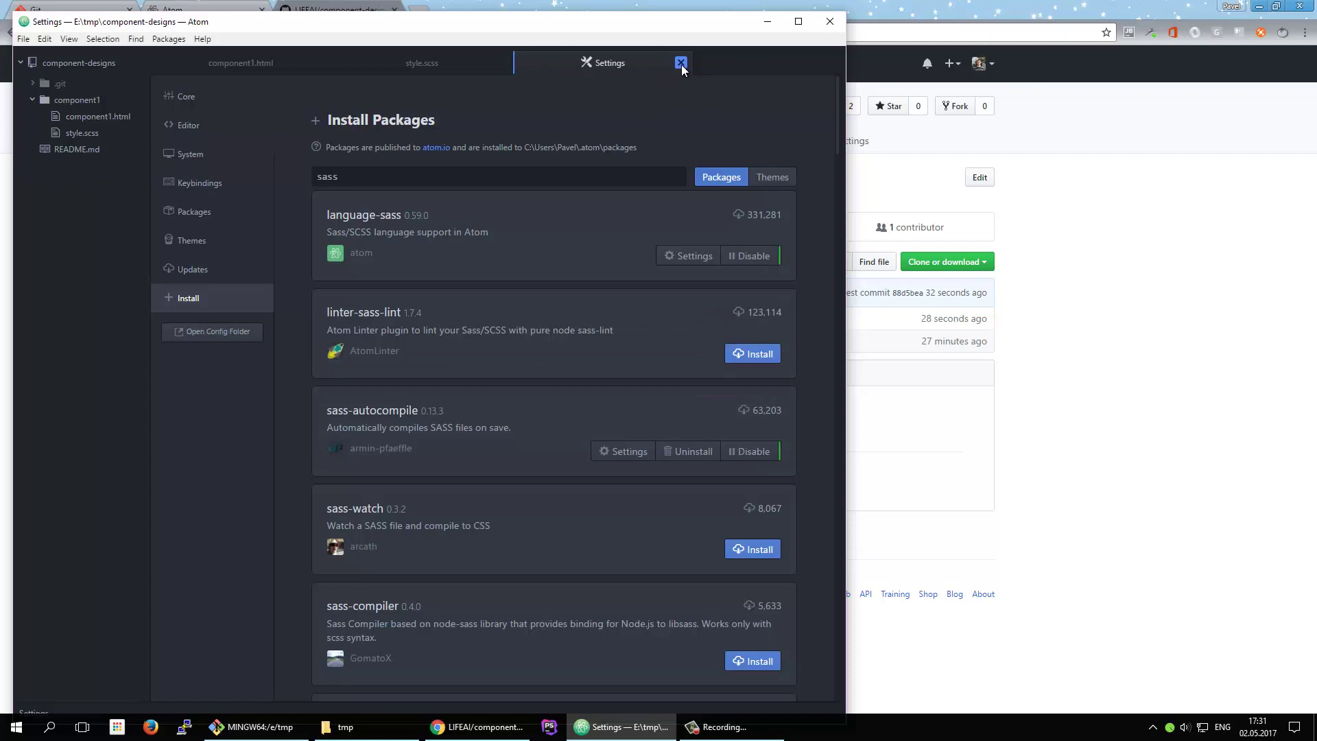
click(622, 453)
scroll(409, 413, down, 5)
scroll(409, 413, down, 5)
scroll(347, 314, down, 5)
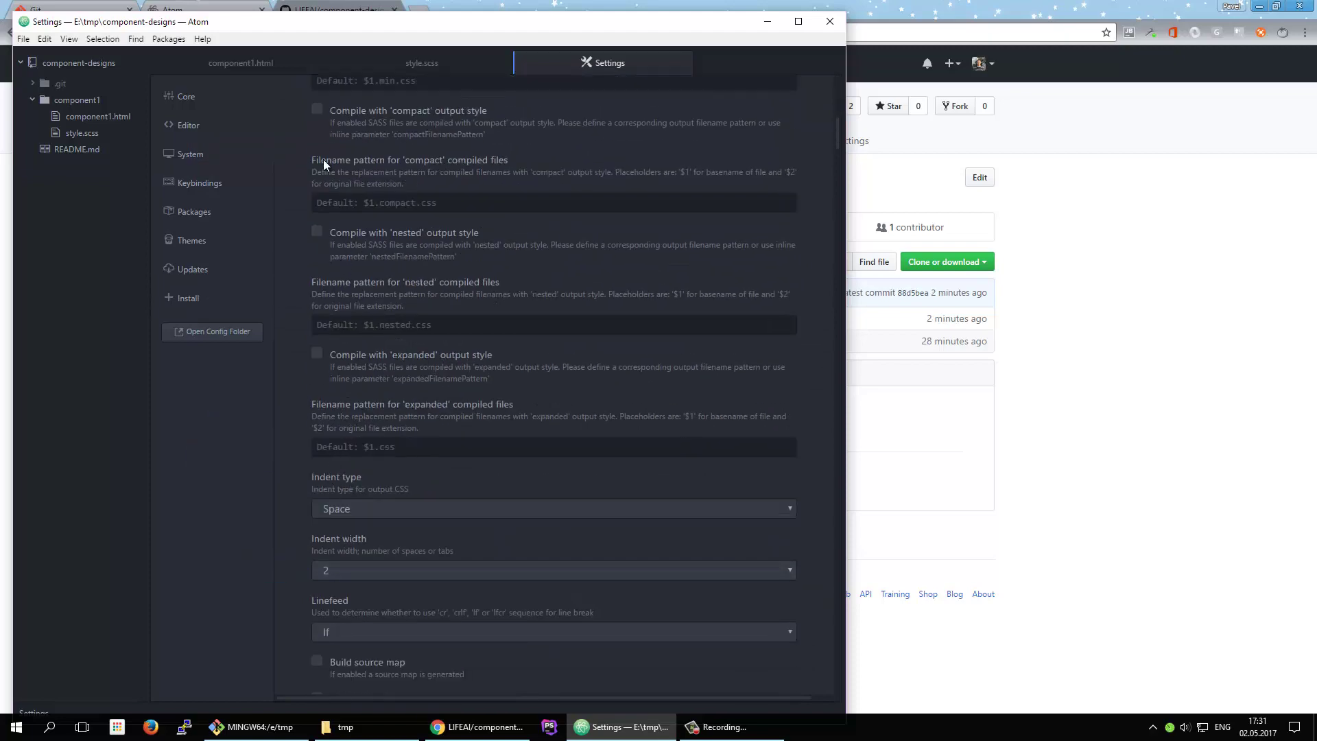
scroll(293, 450, down, 5)
scroll(419, 471, down, 3)
scroll(530, 373, up, 10)
scroll(530, 374, up, 10)
scroll(531, 373, up, 3)
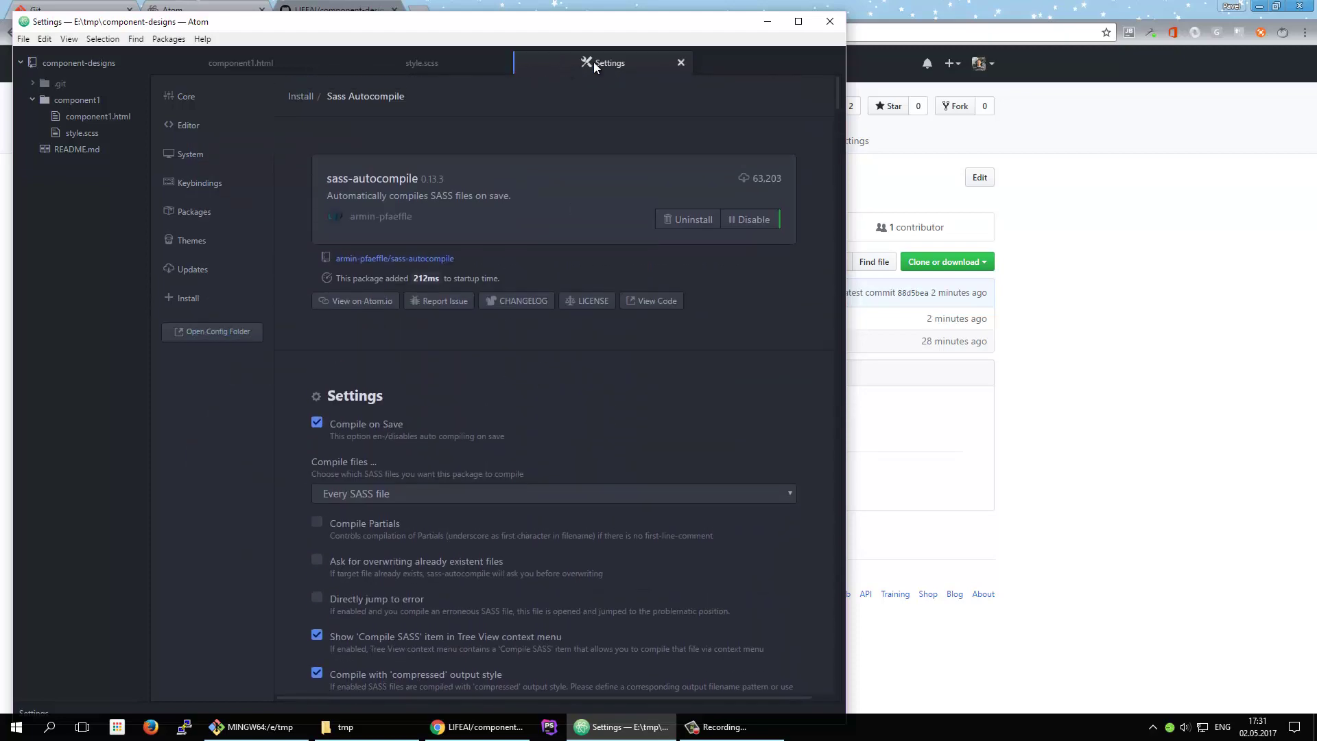
click(682, 63)
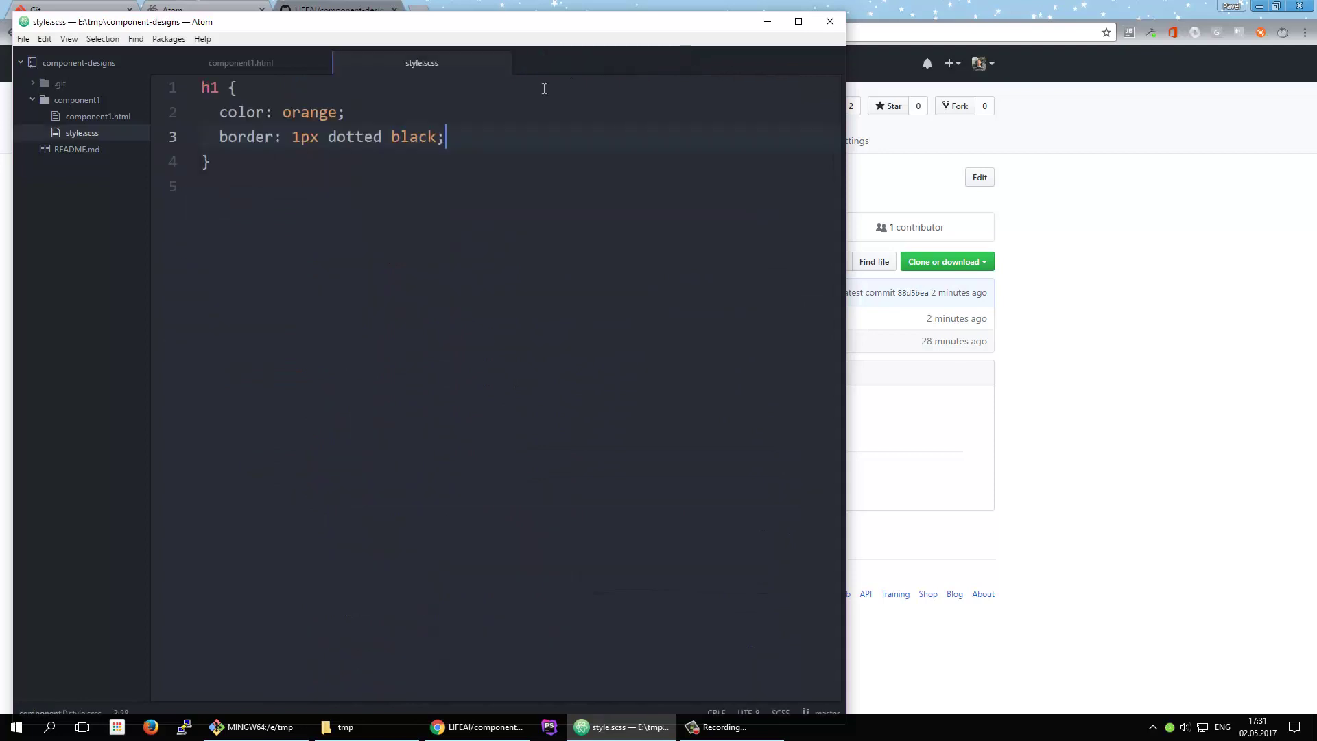
- Add 'font-style: italic;' to the h1 rule and save, which raises a node-sass compile error
click(88, 116)
click(82, 133)
key(Return)
text(font-sty)
key(Tab)
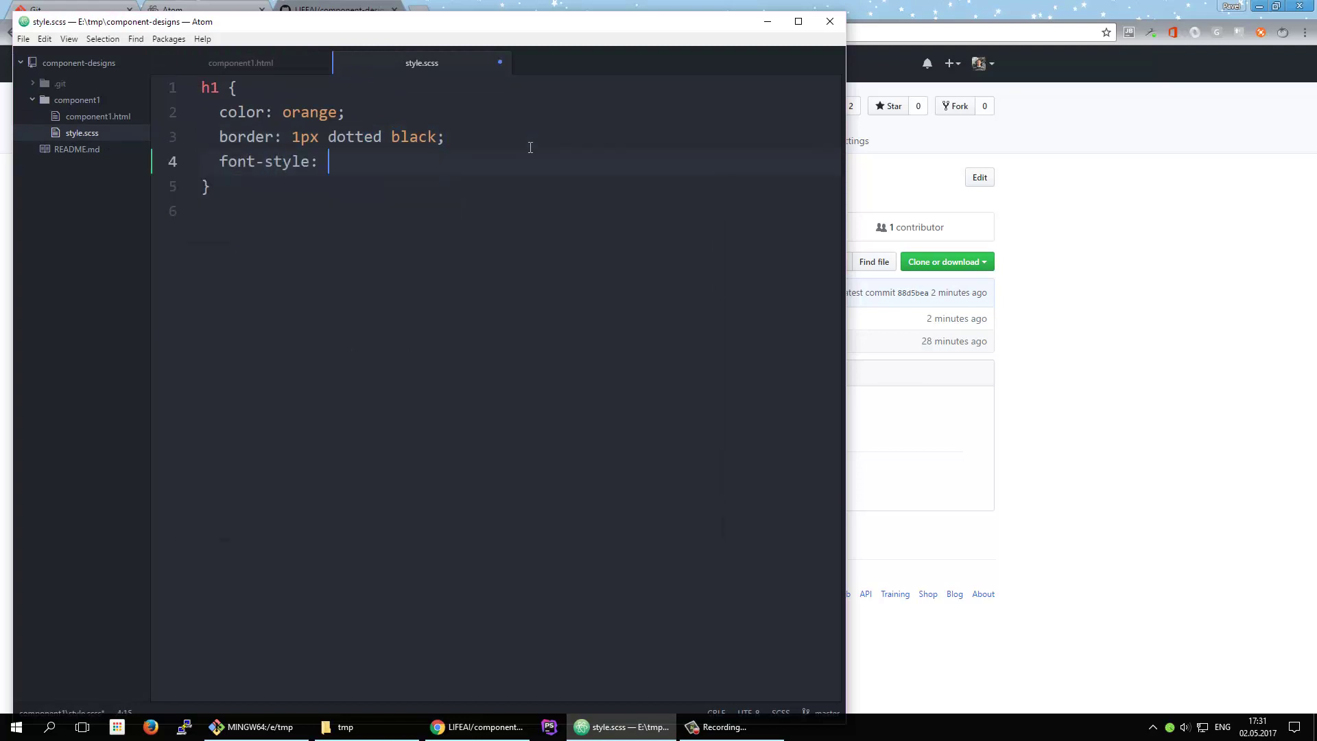
text(@)
key(Tab)
key(BackSpace)
key(ctrl+z)
key(ctrl+z)
key(ctrl+z)
text(it)
key(Tab)
text(;)
key(ctrl+s)
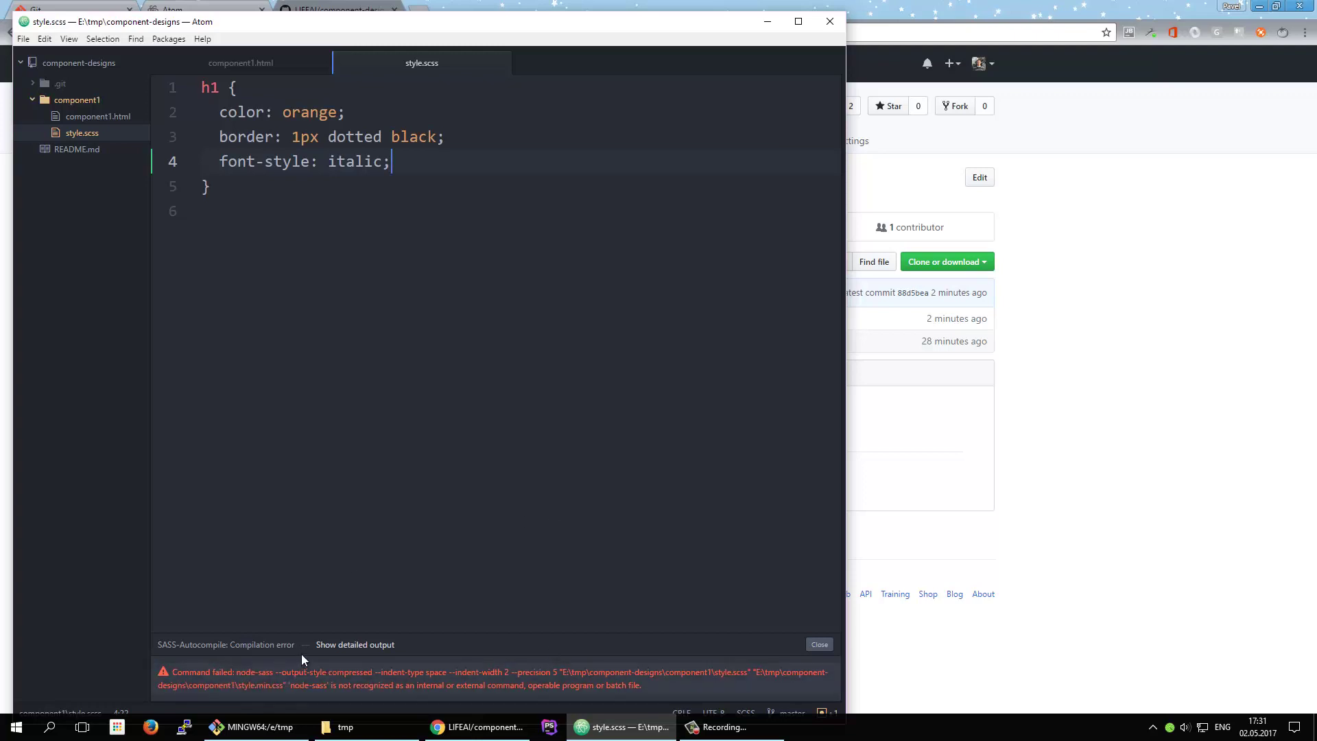
click(264, 728)
- Run 'npm -i -g node-sass' in Git Bash, which only prints npm help
drag(381, 159, 510, 190)
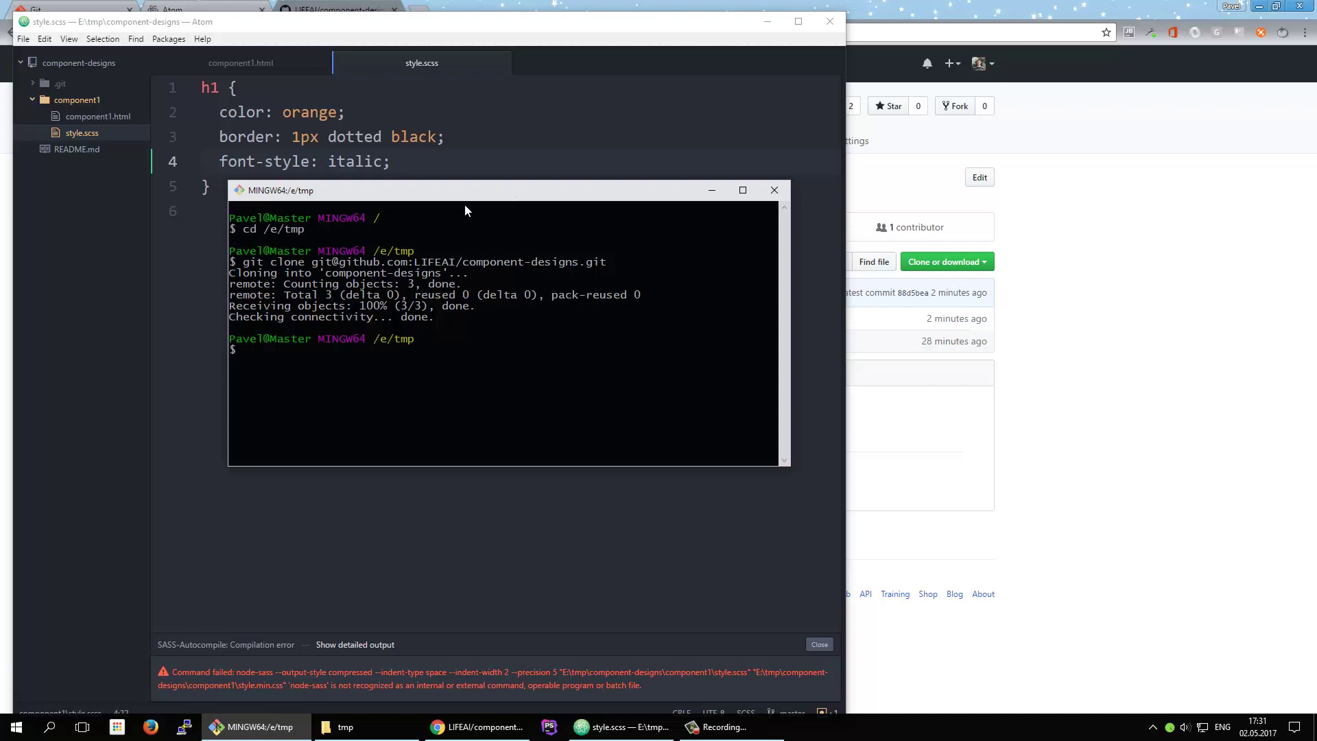
drag(487, 191, 453, 236)
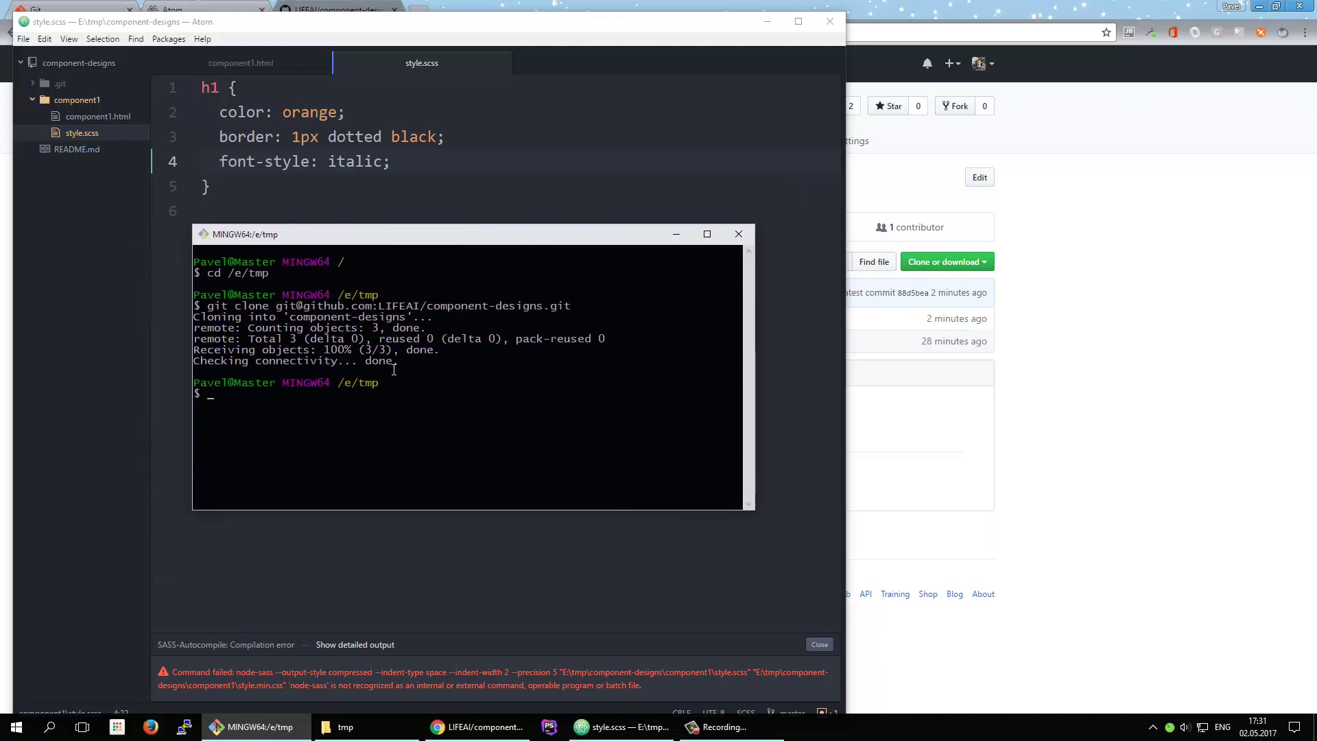
text(npm )
text(i -i)
key(BackSpace)
text(g)
text(node-sass)
key(Return)
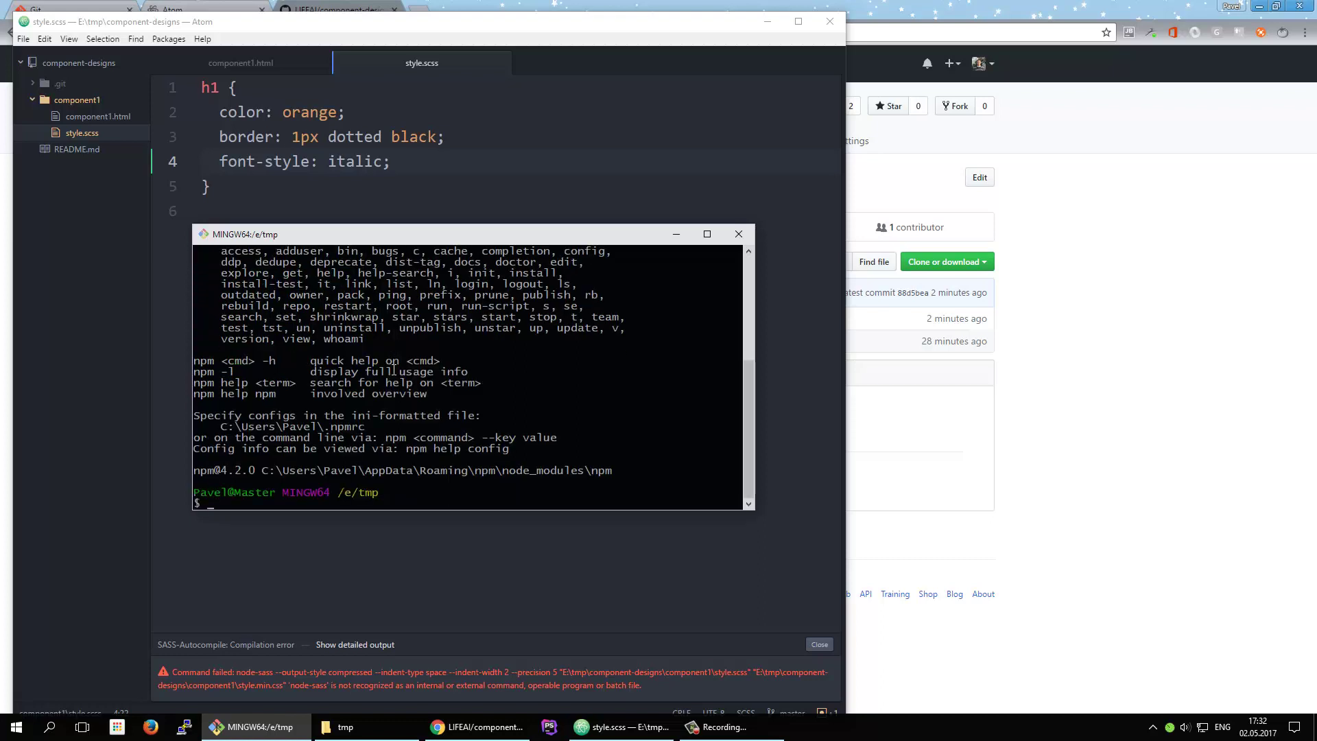
- Correct the command to 'npm i -g node-sass' and run the global install
key(Up)
key(Left)
key(Left)
key(Left)
key(Delete)
key(Return)
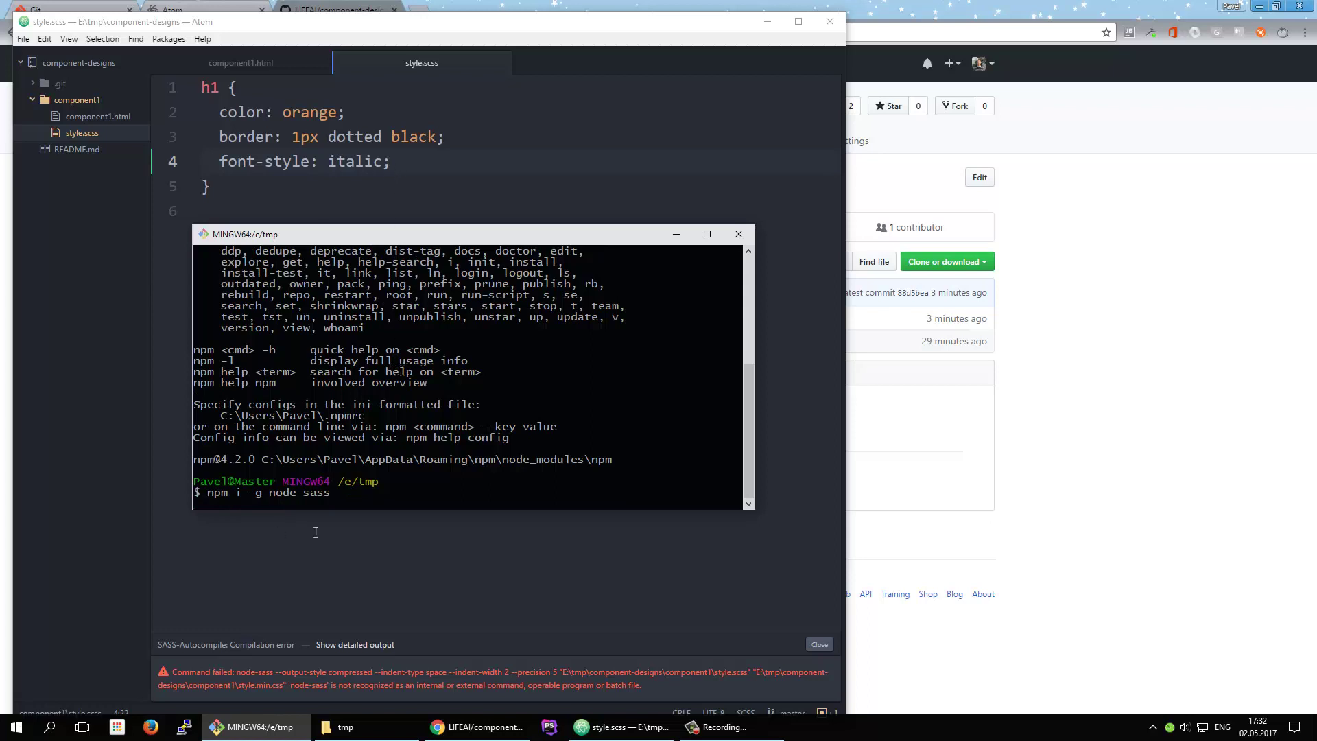
- Install the atom-live-server package from Atom's Settings
click(460, 167)
click(23, 40)
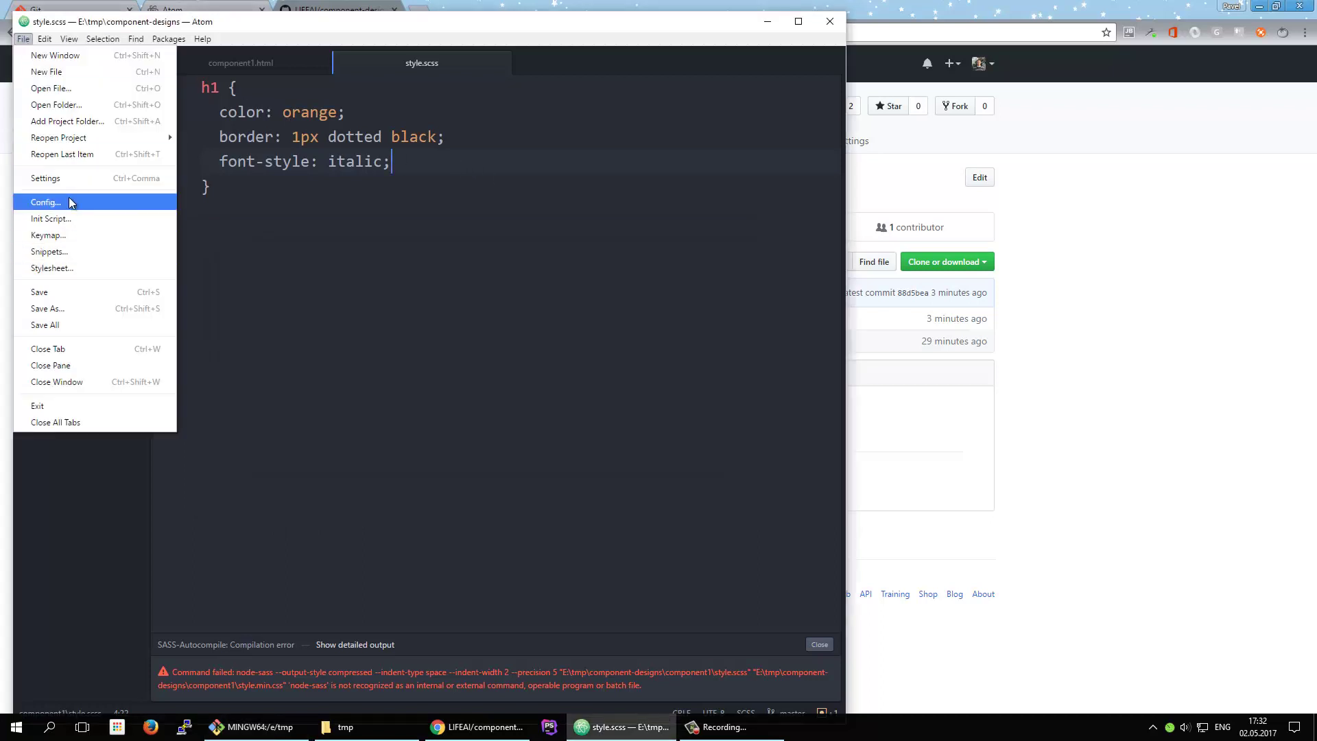
click(46, 178)
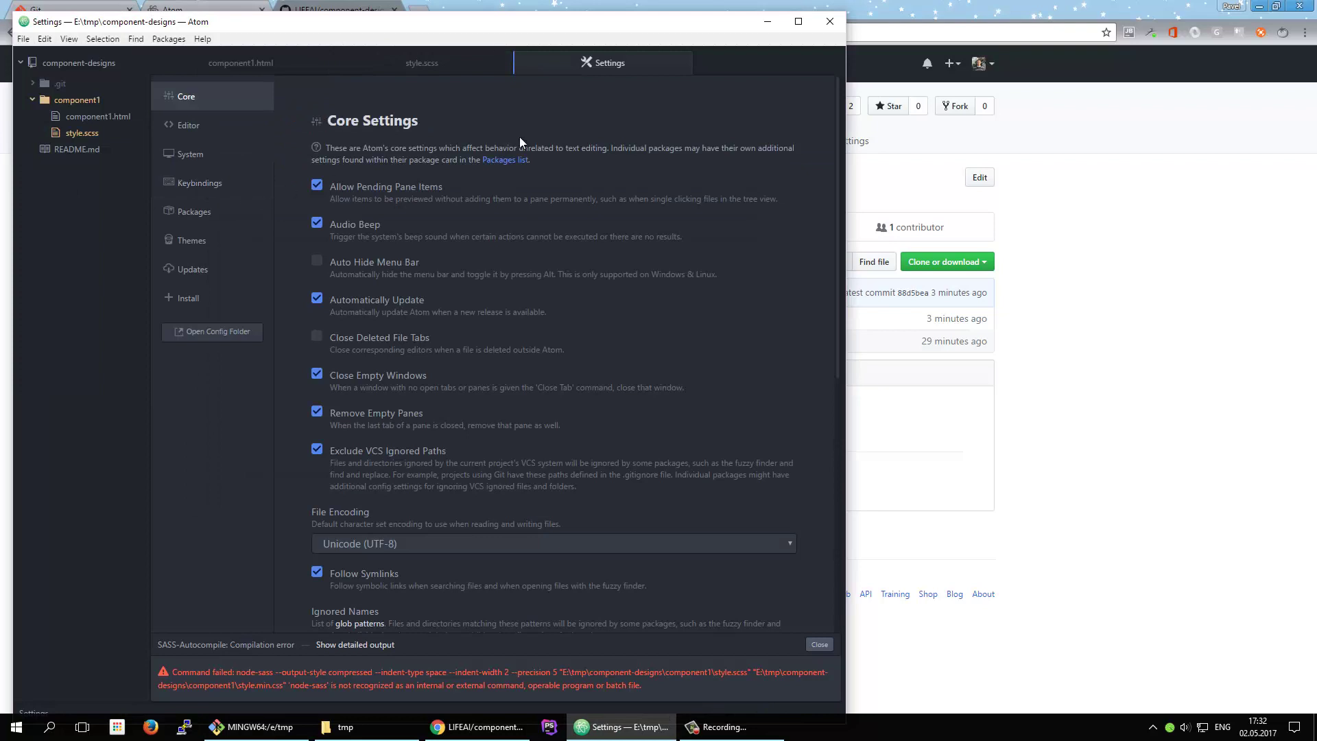
click(188, 297)
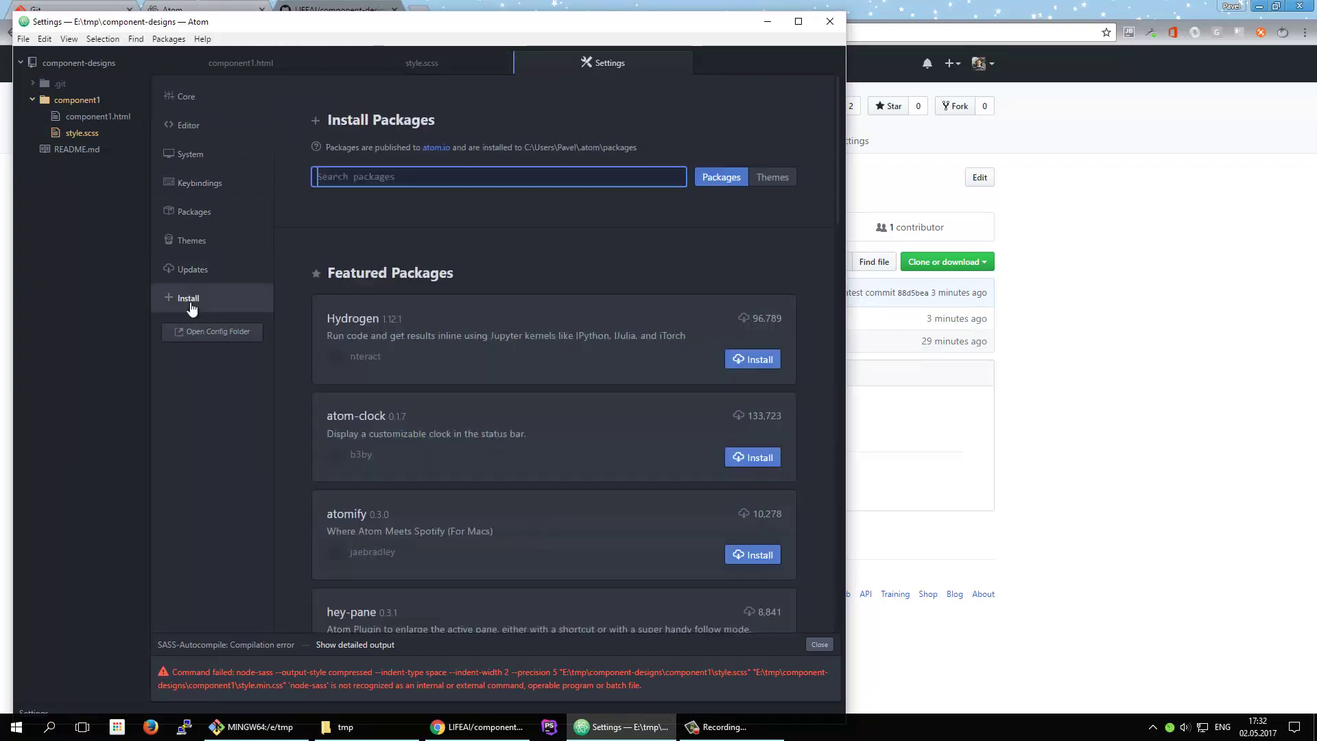
text(live)
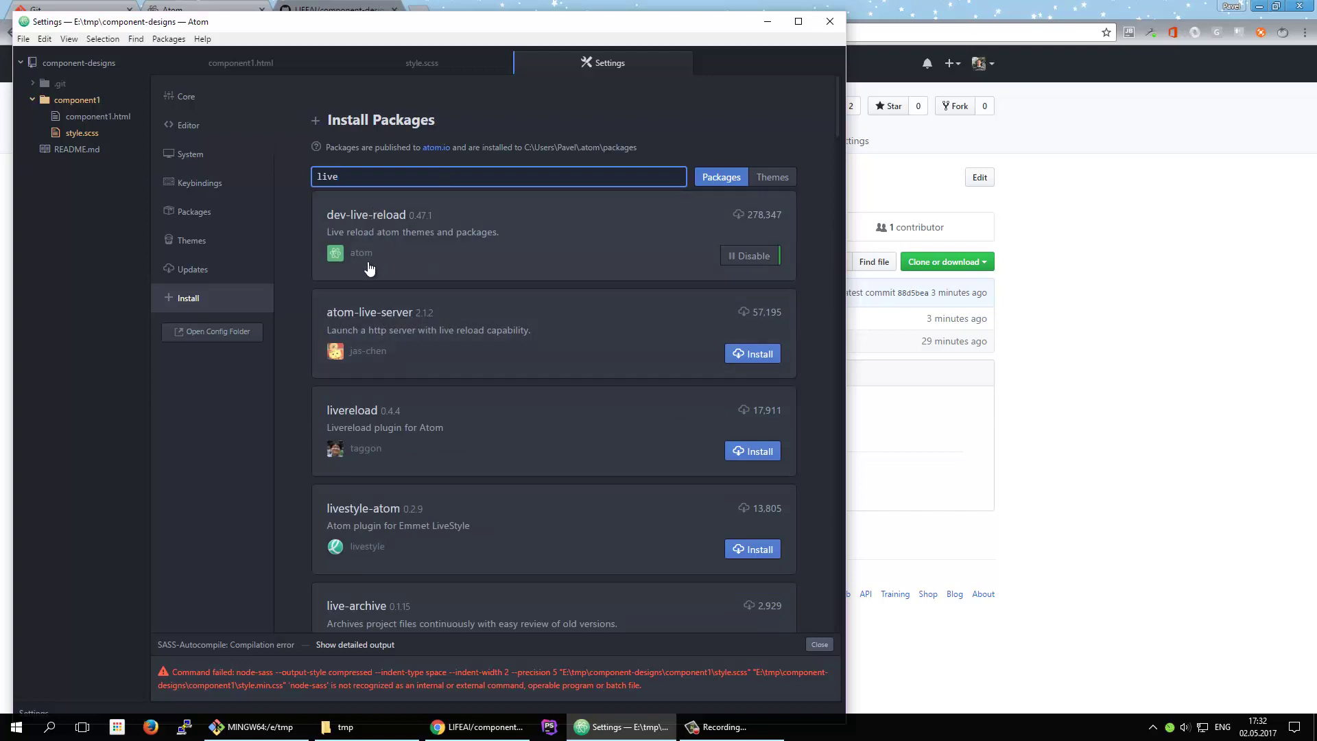
scroll(372, 267, down, 3)
scroll(388, 583, up, 3)
click(748, 354)
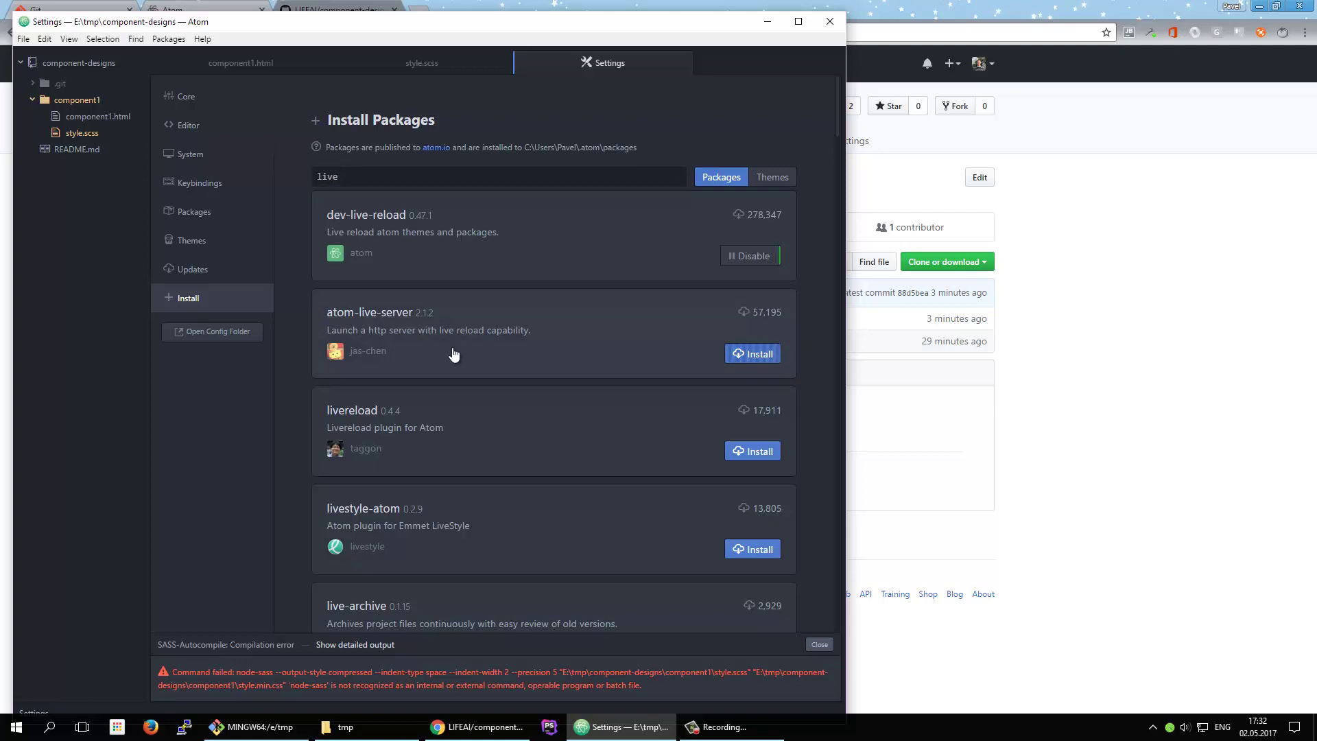
- Confirm the node-sass install finished in Git Bash, then return to style.scss
click(257, 727)
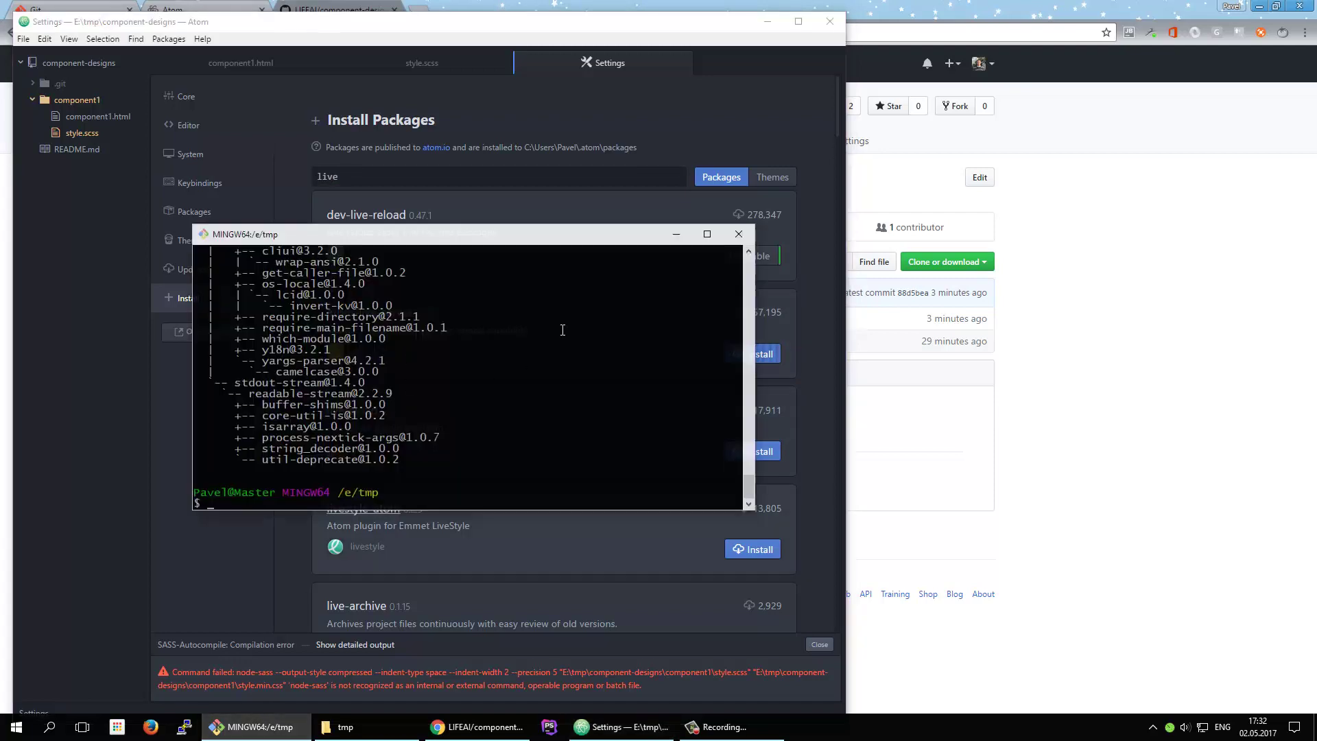
click(678, 235)
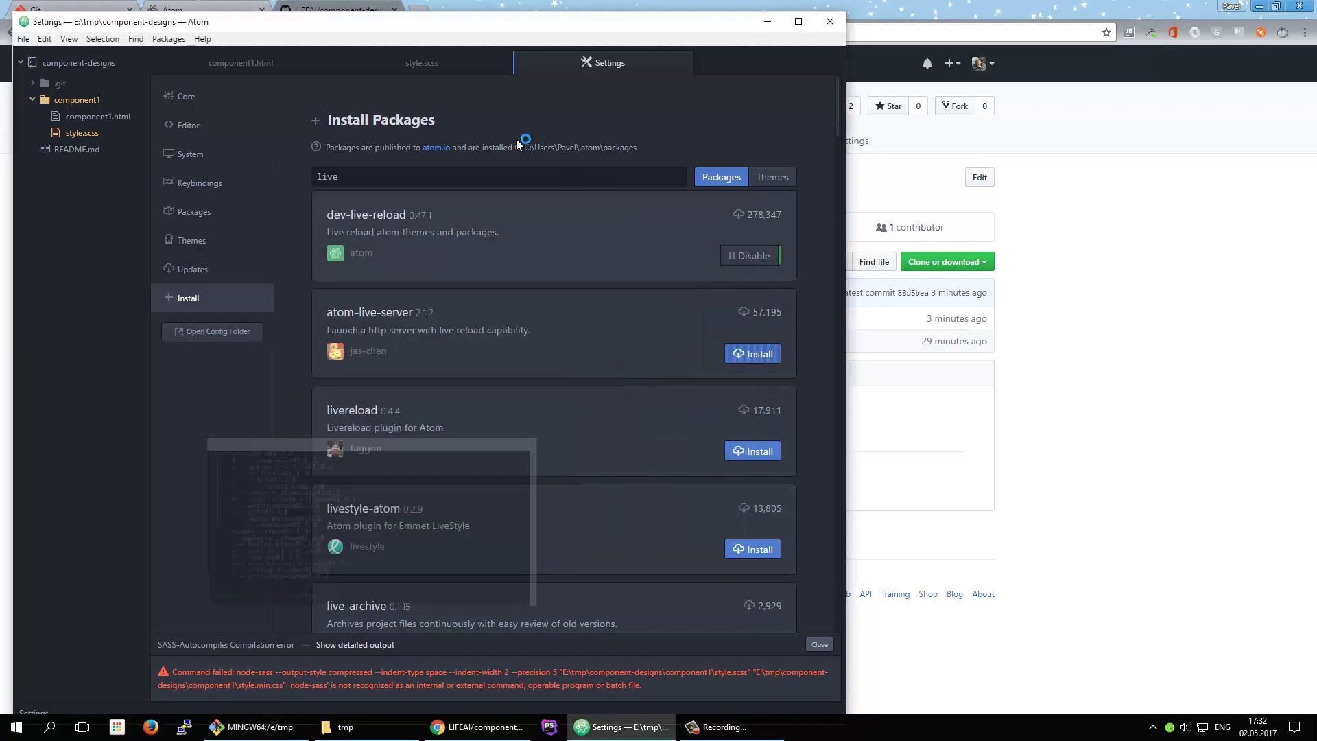
click(433, 66)
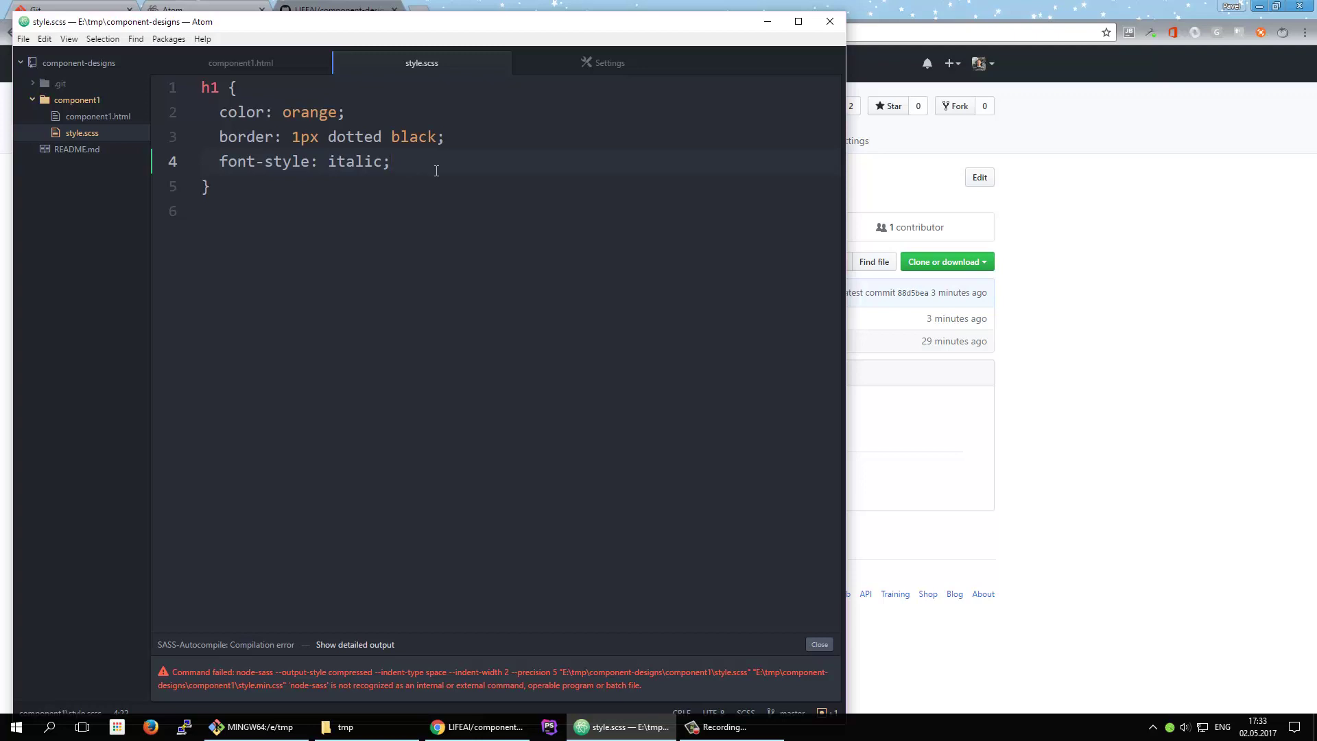
- Drop the semicolon after italic, save to compile style.min.css, and review its minified h1 rule
key(BackSpace)
key(ctrl+s)
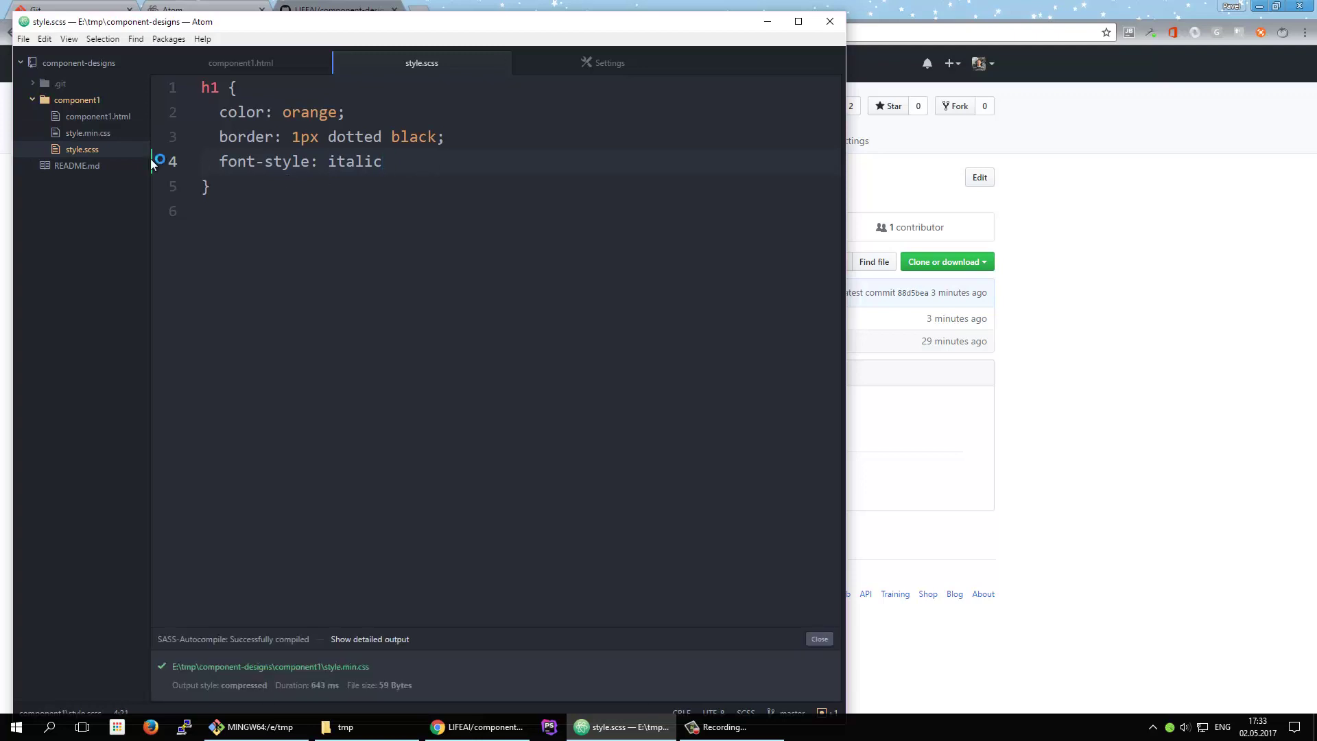
click(92, 135)
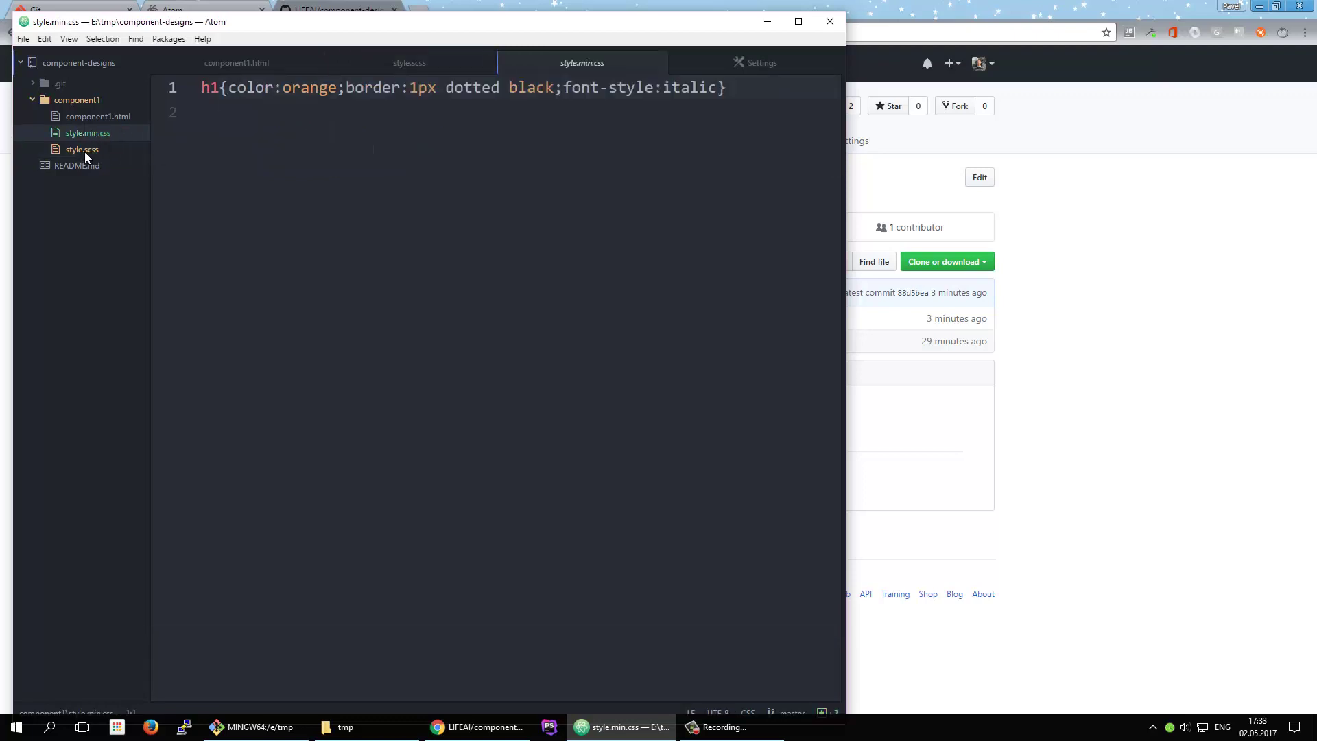
click(85, 152)
click(236, 63)
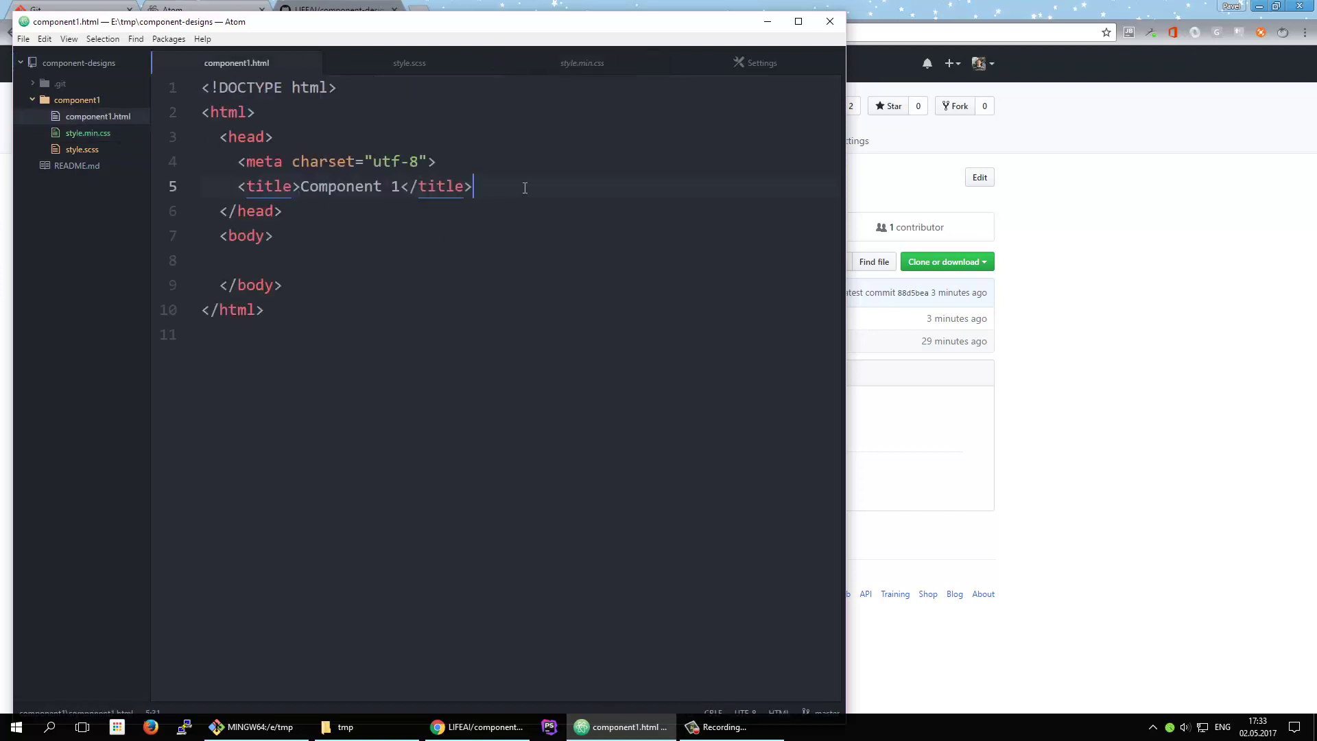
- Add a stylesheet link to style.min.css in component1.html's head and save
key(Return)
text(link)
key(Tab)
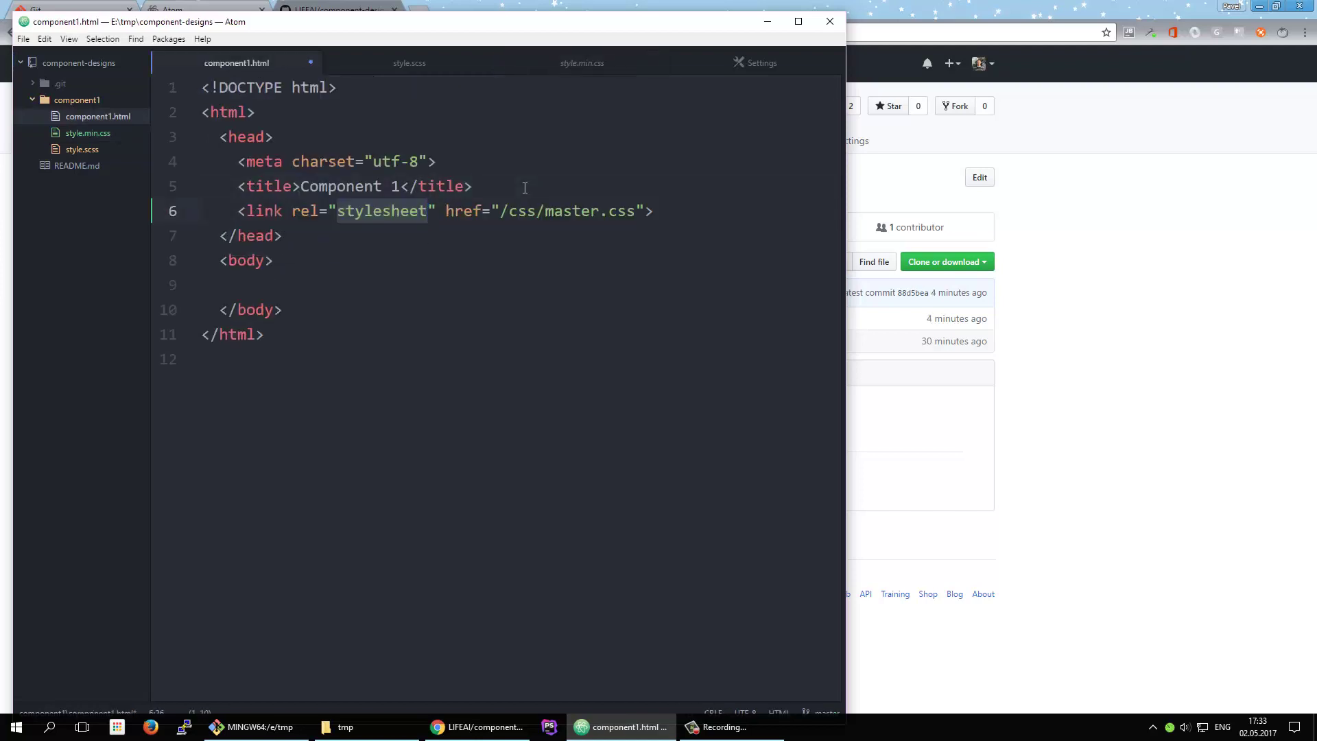
key(Tab)
key(BackSpace)
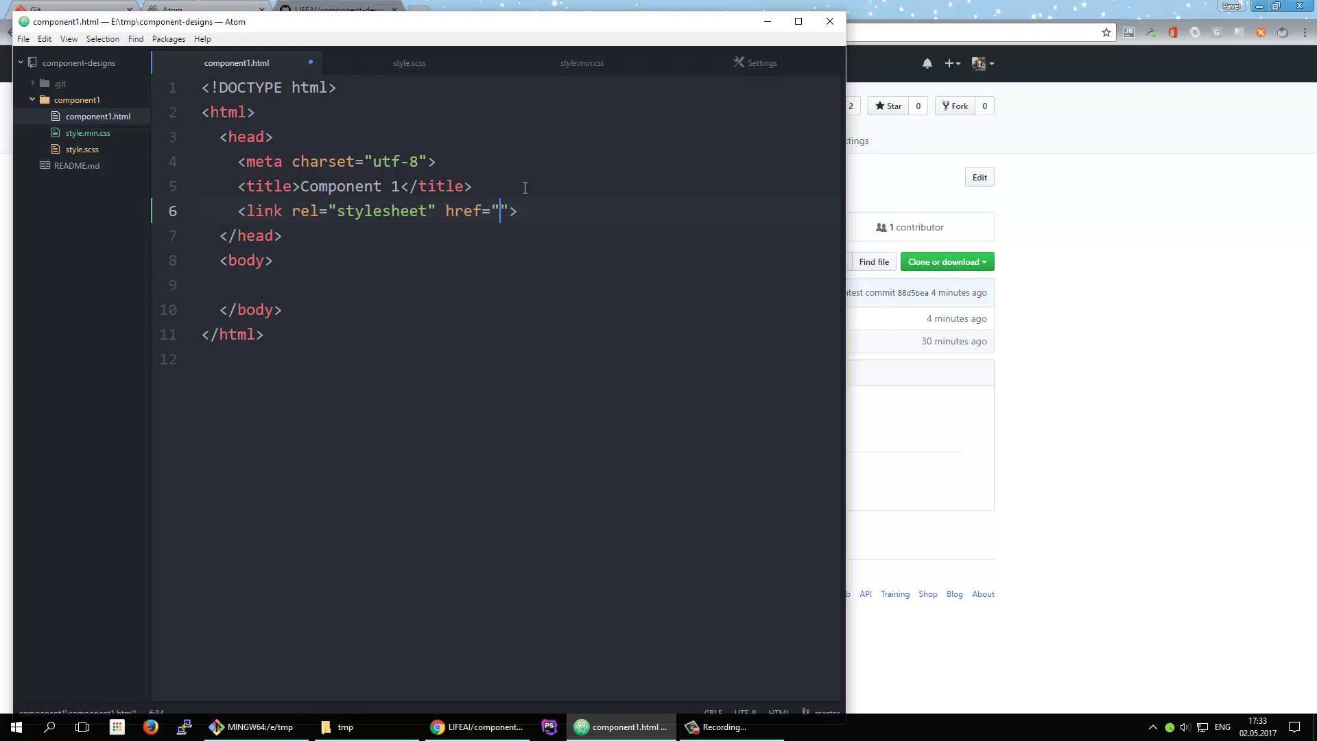
text(style.)
text(min.css)
key(ctrl+s)
- Close the Settings page and snap Atom to the left half of the screen
click(767, 63)
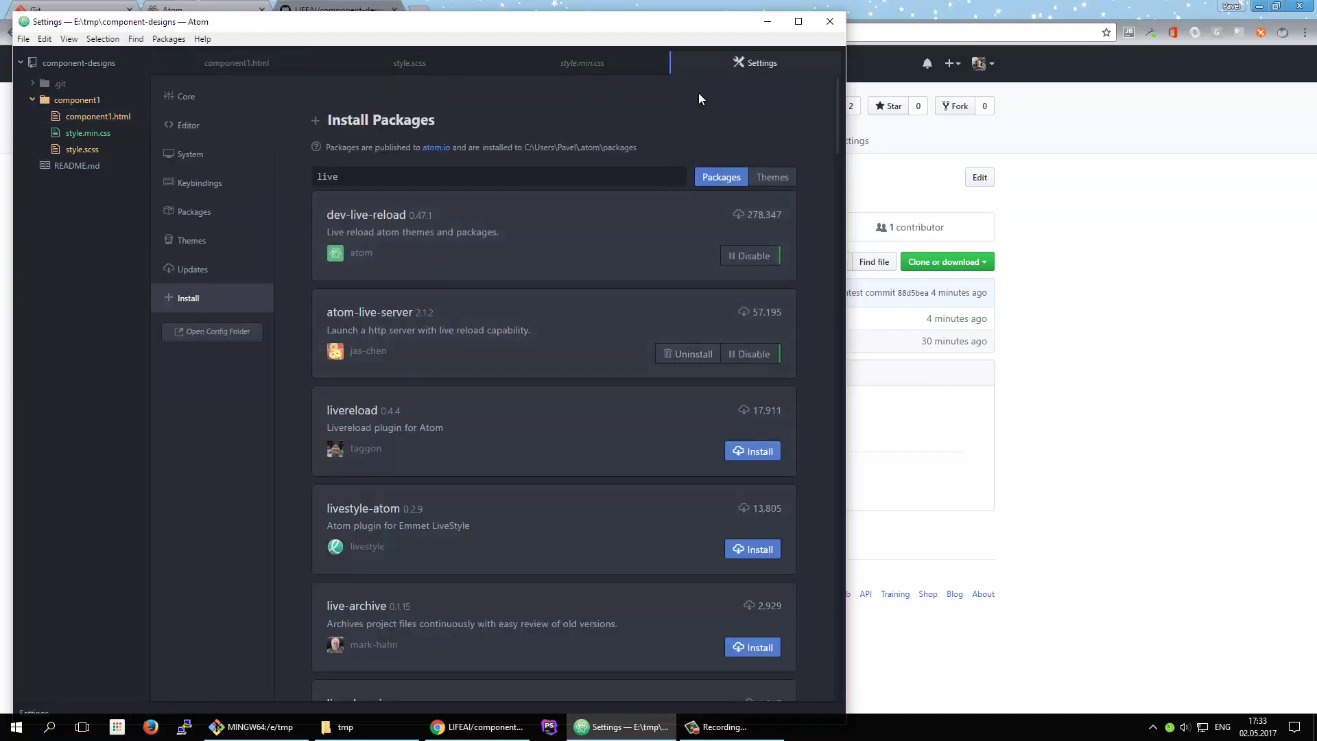
click(829, 66)
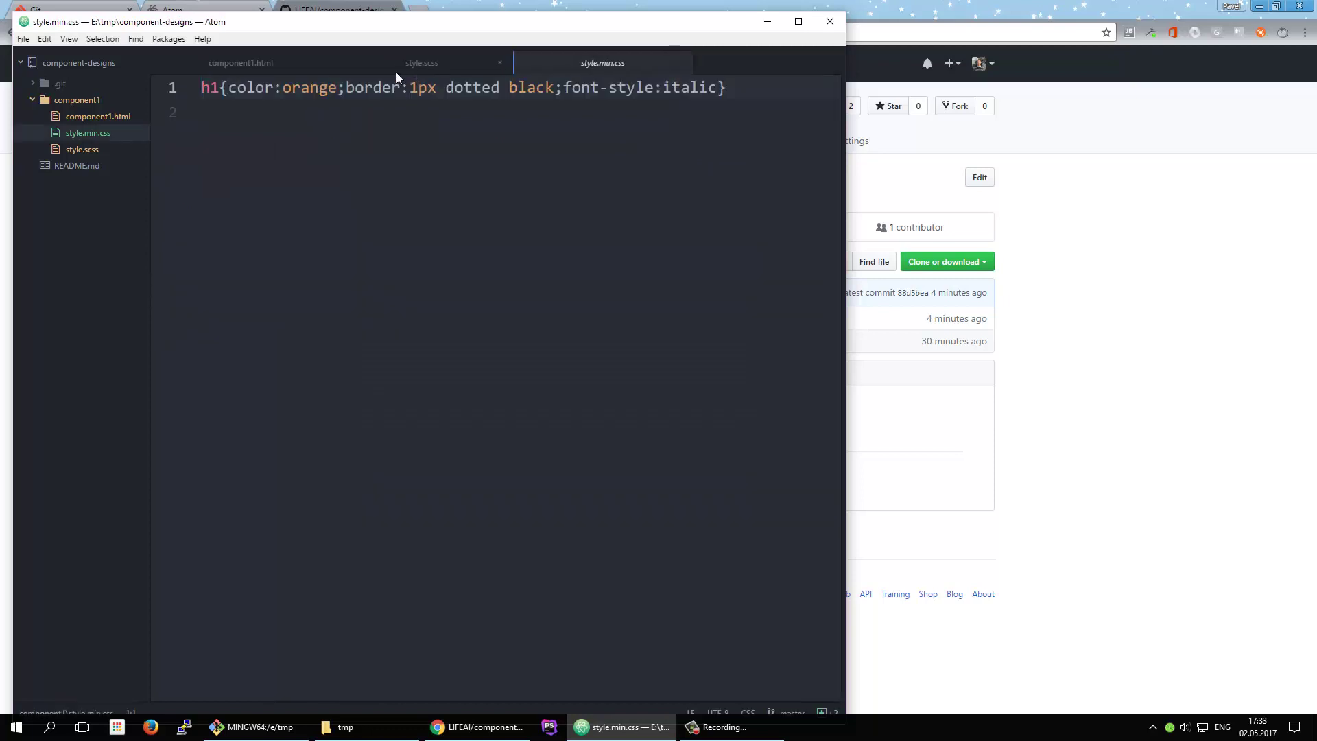
click(244, 61)
drag(323, 24, 2, 206)
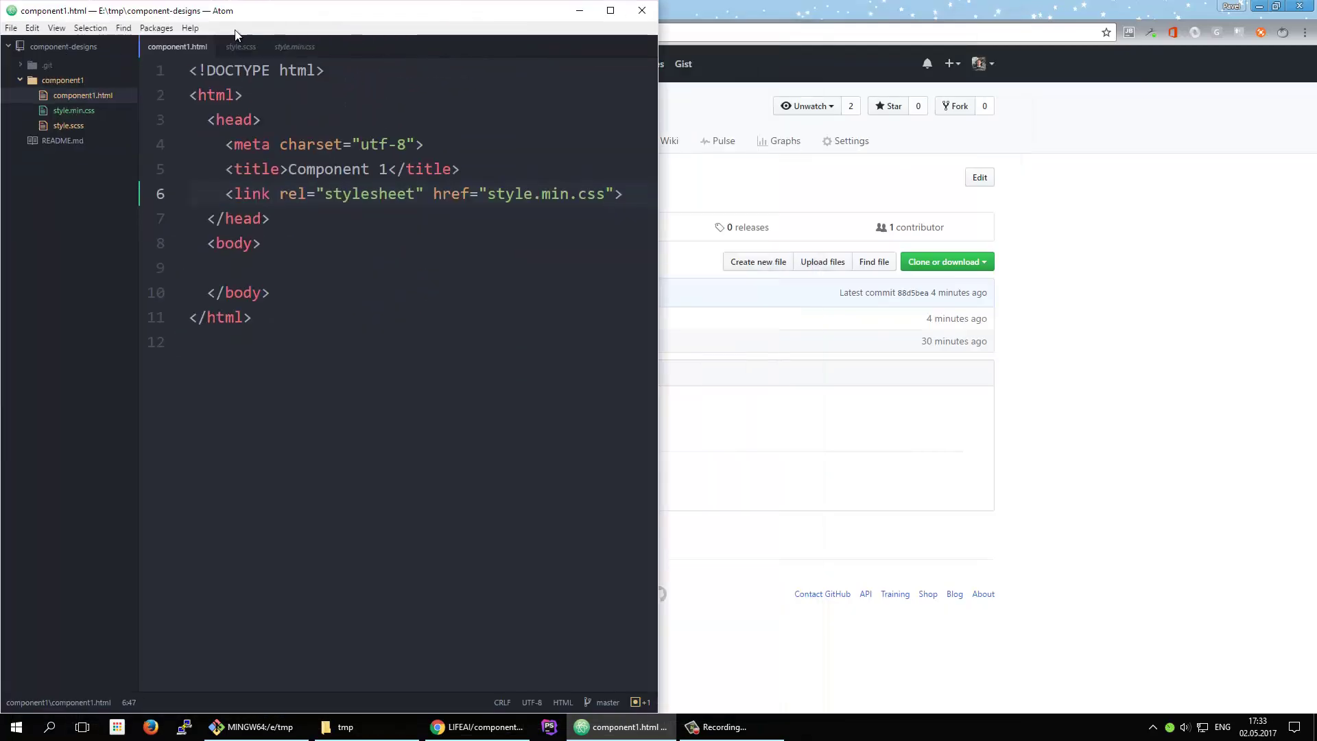
click(157, 29)
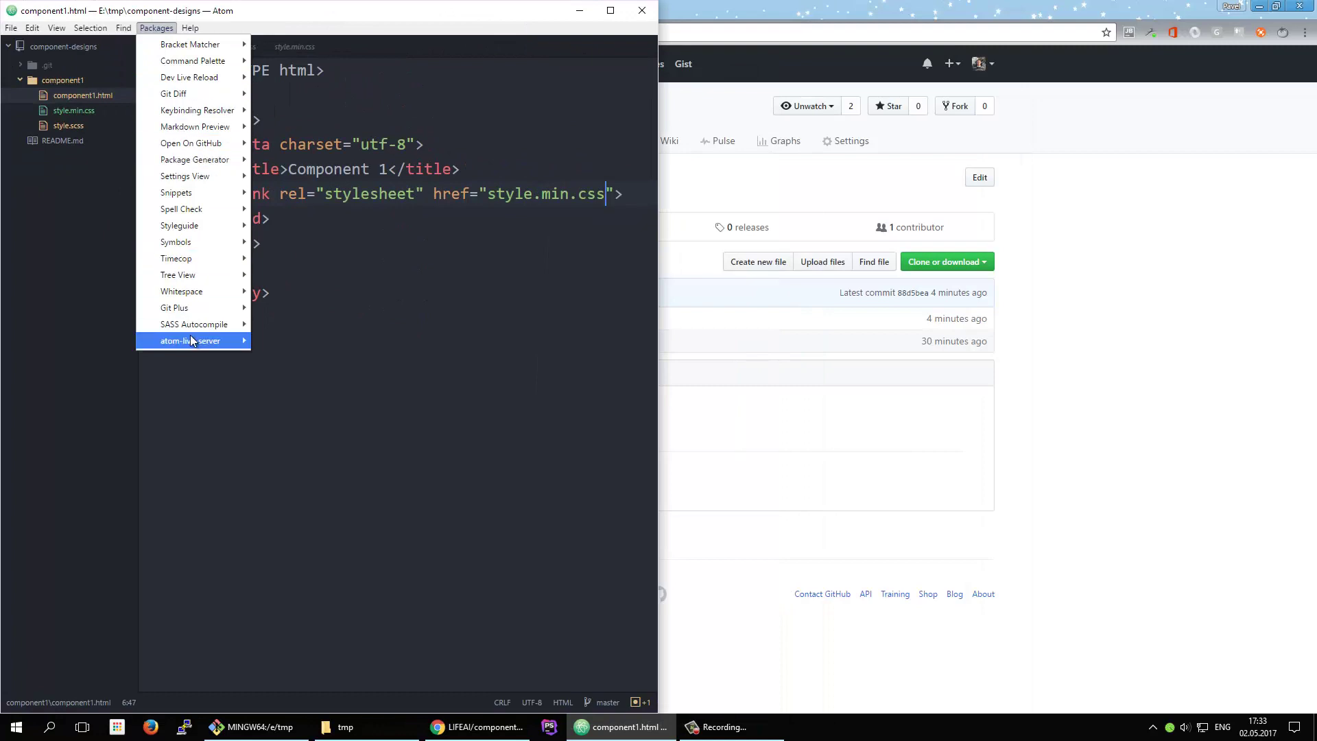
- Start atom-live-server and open component1/component1.html in Chrome snapped to the right half
mouse_move(192, 340)
click(295, 340)
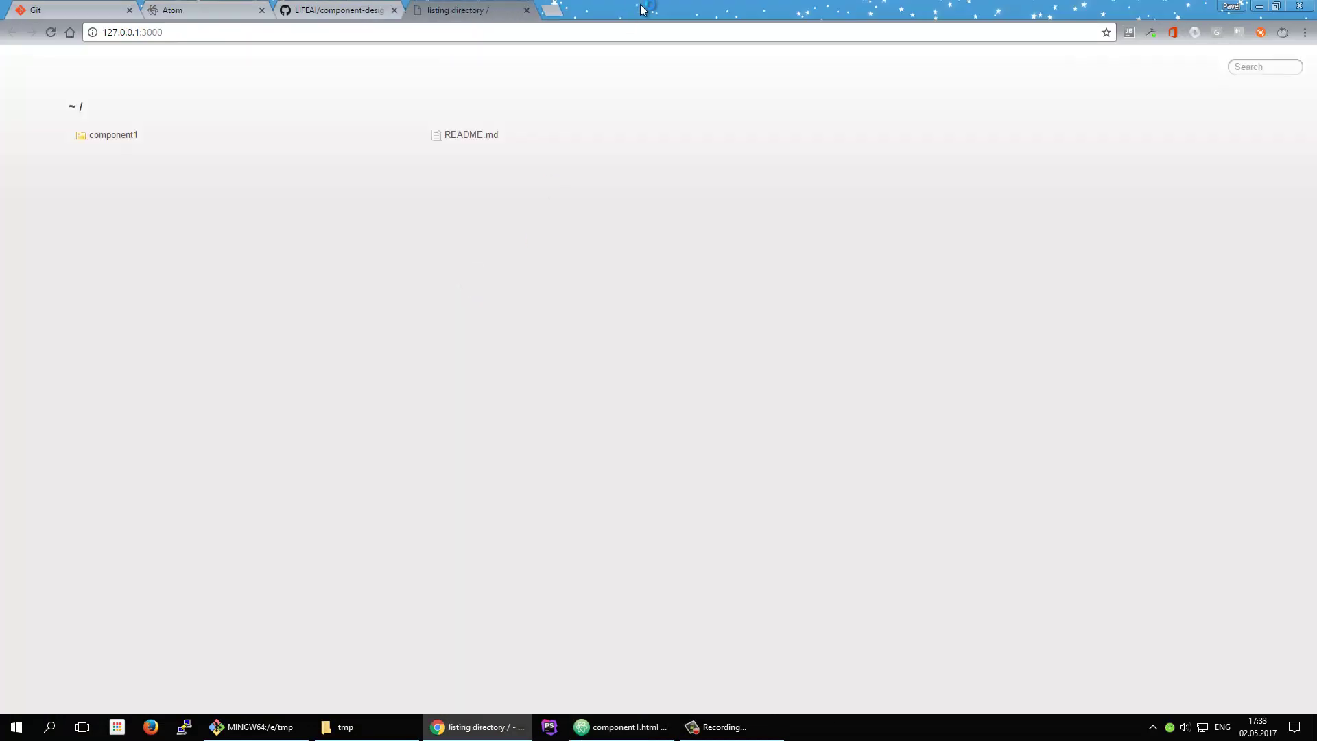
drag(641, 9, 1313, 309)
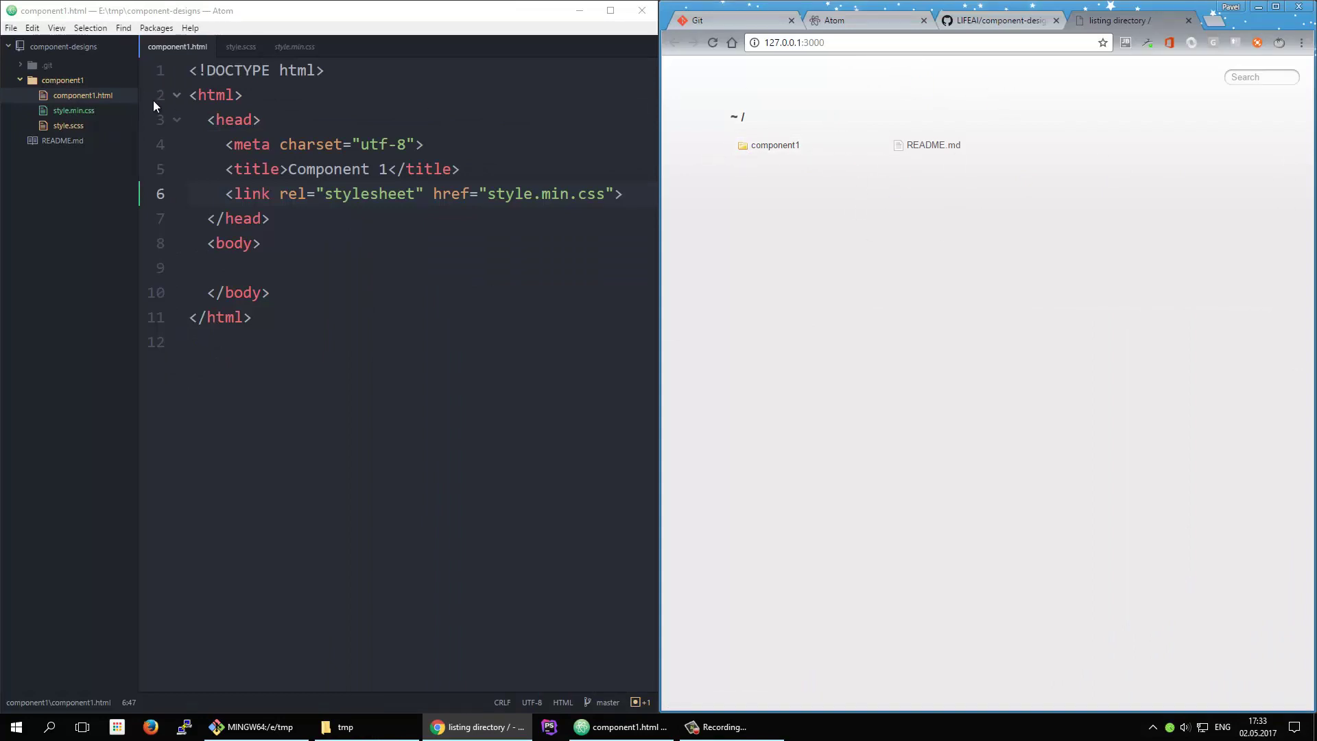
click(775, 144)
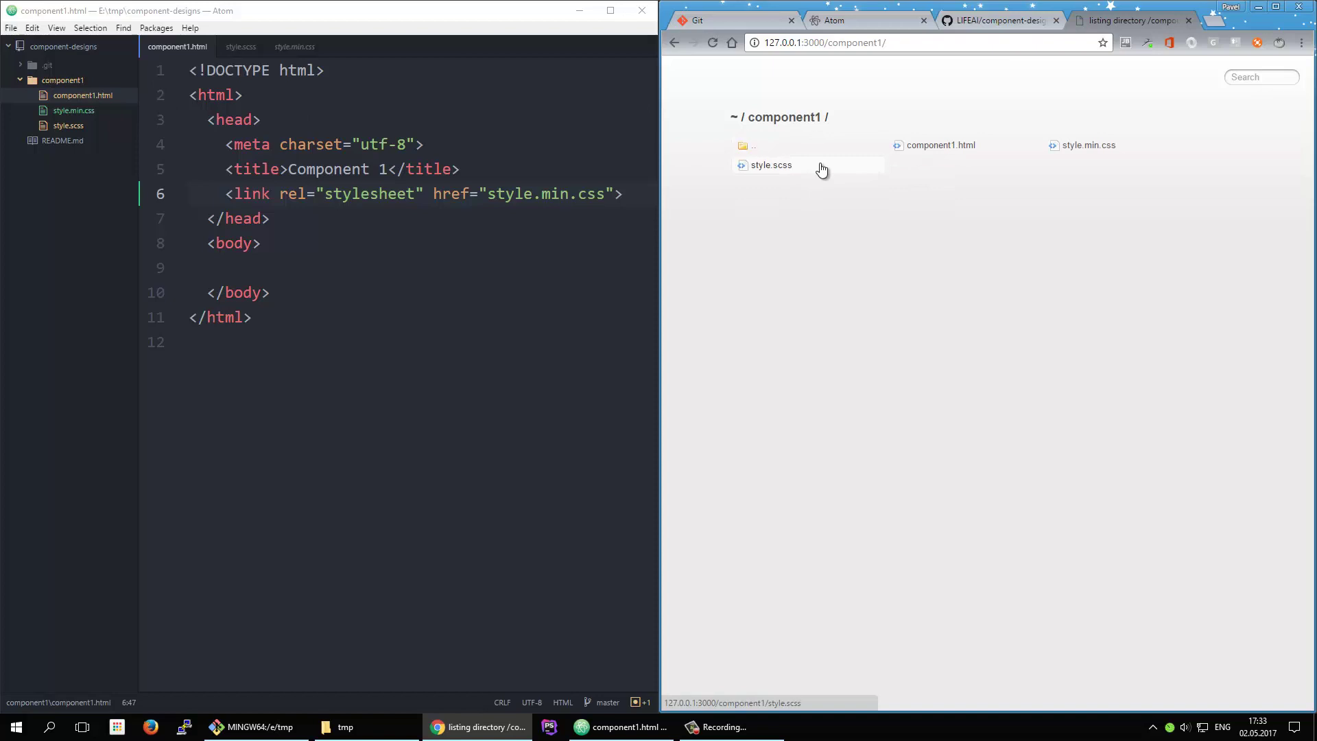
click(941, 145)
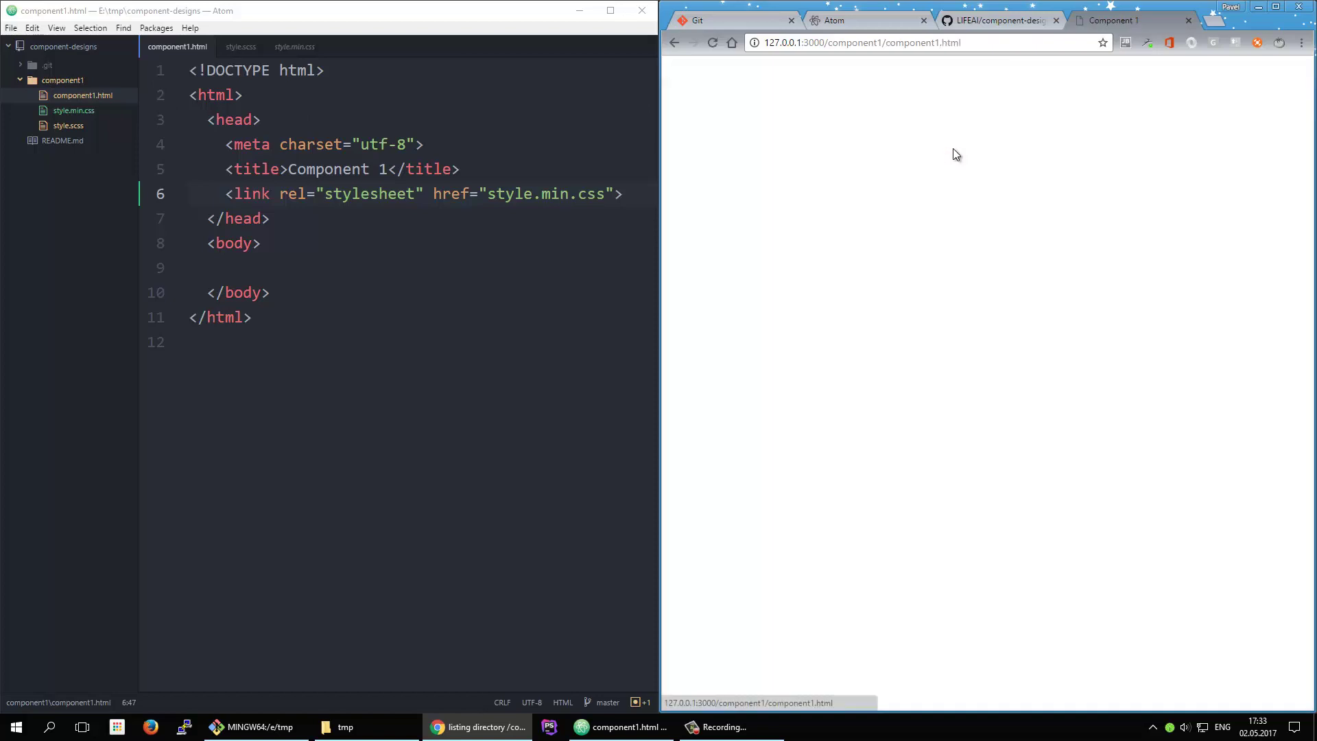
click(432, 268)
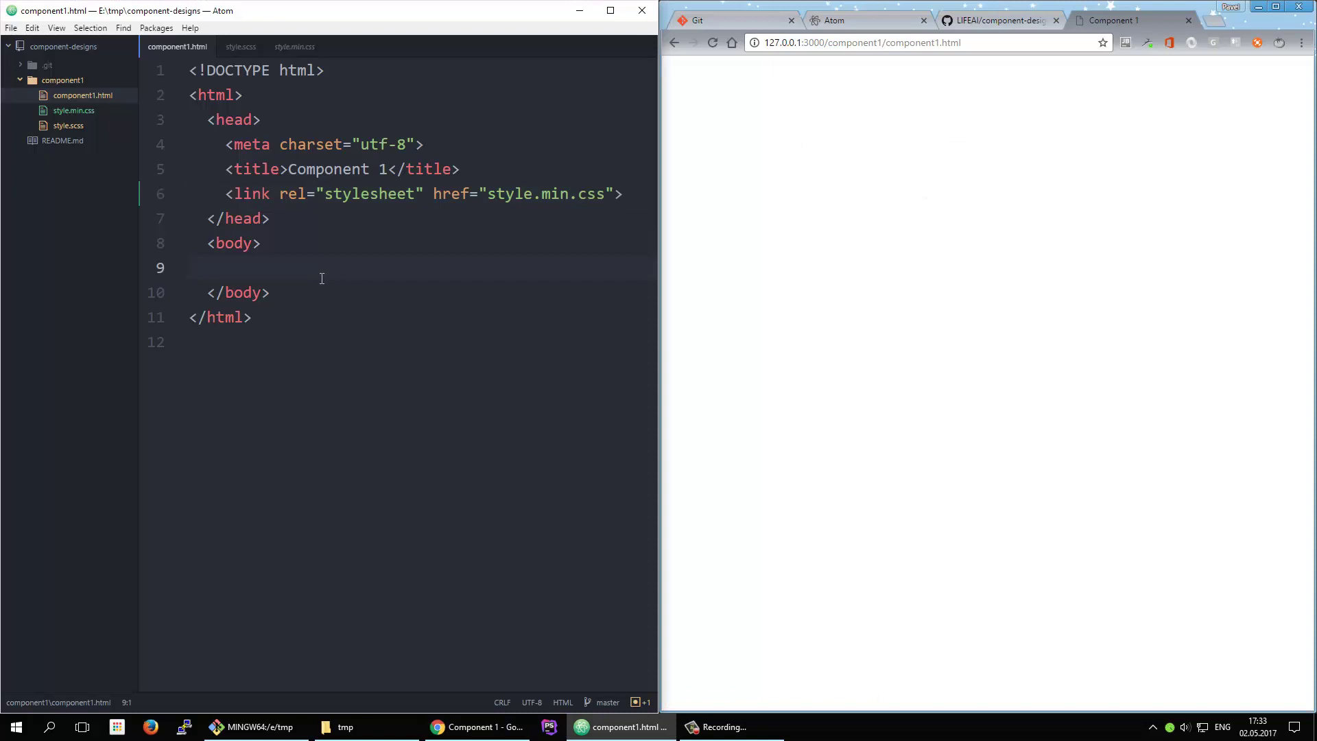
- Add an h1 'Hello Atom' in the body, save, and tidy its indentation
key(Return)
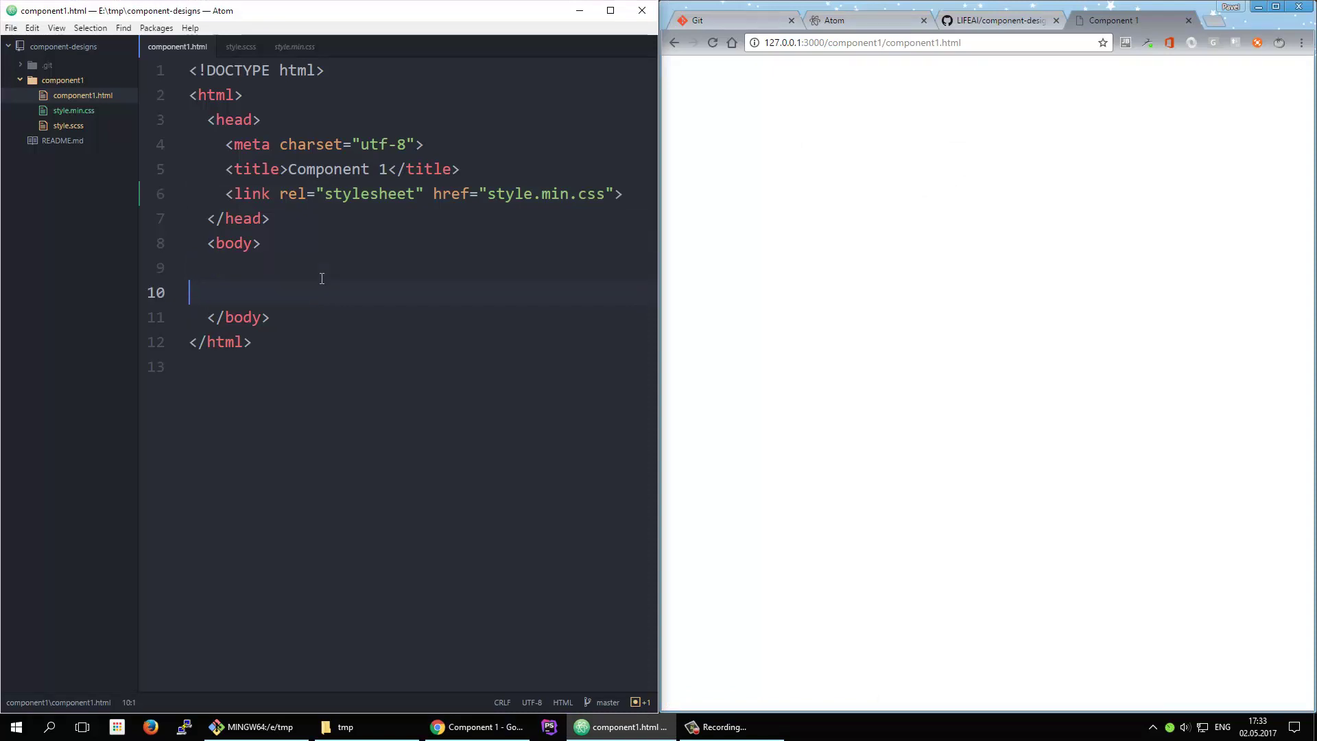
text(h)
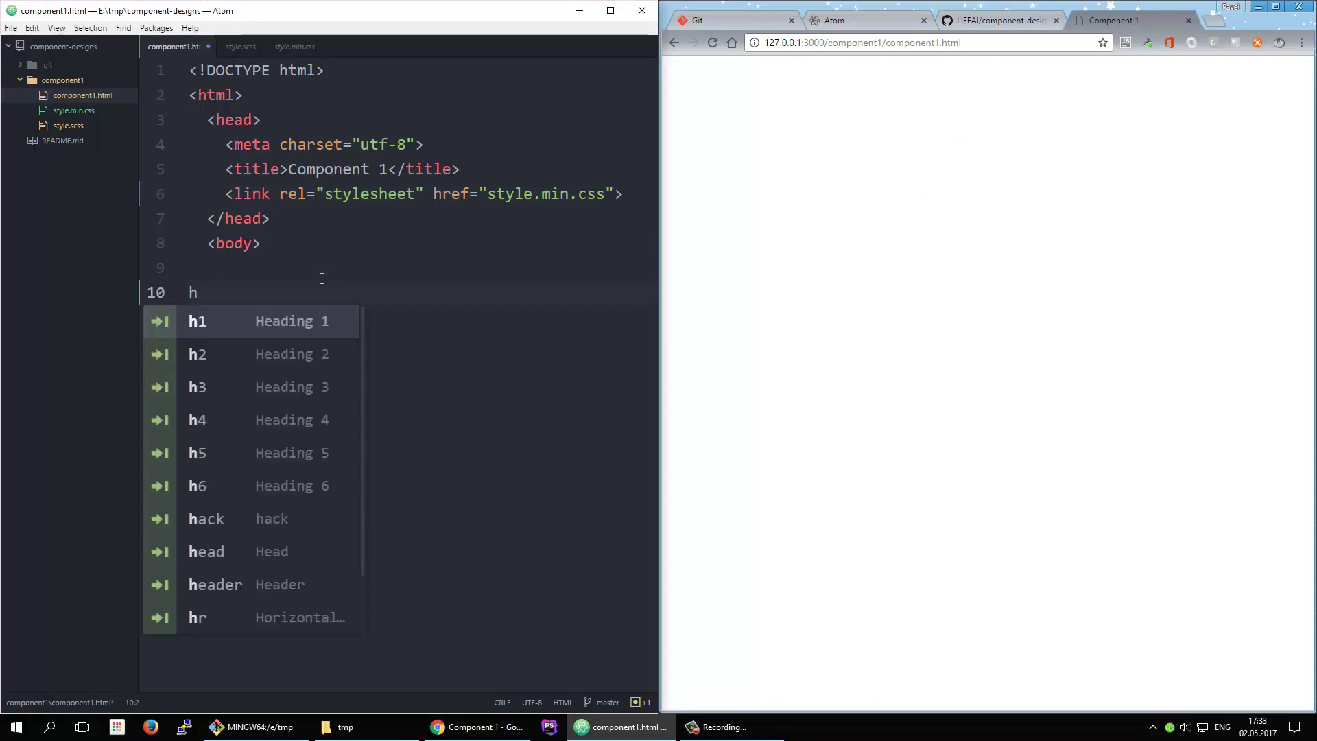
text(1)
key(Tab)
text(Hello <Atom)
key(ctrl+s)
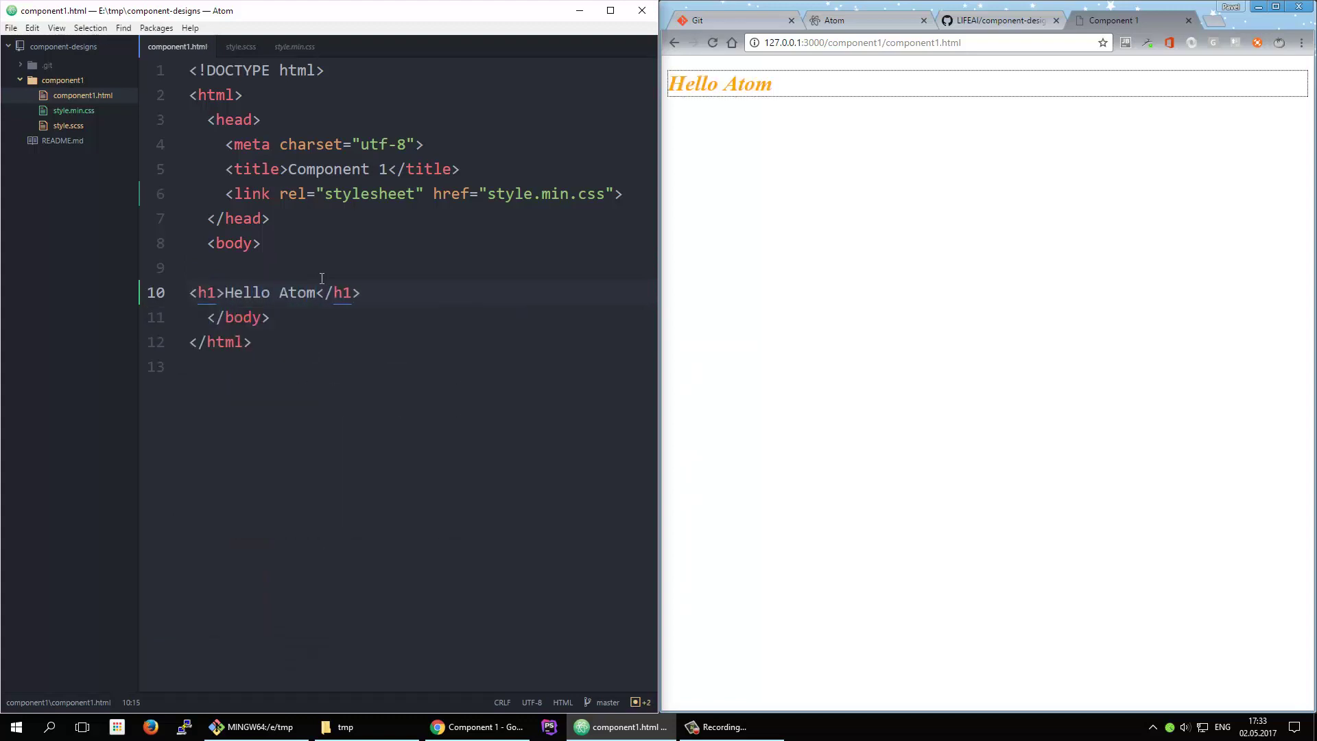
key(Home)
key(Tab)
key(Up)
key(BackSpace)
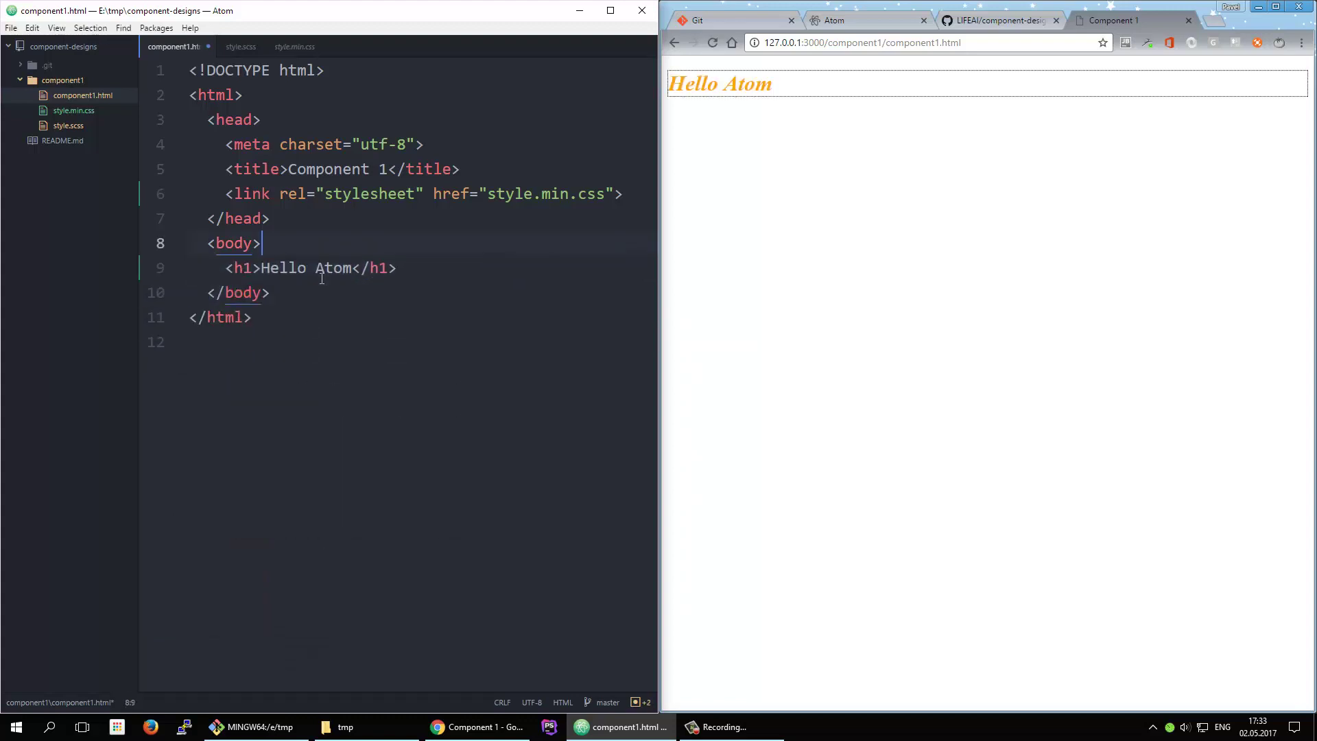
- Add an h2 'Hello Youtube' below the h1 and save to refresh the preview
click(430, 270)
key(Return)
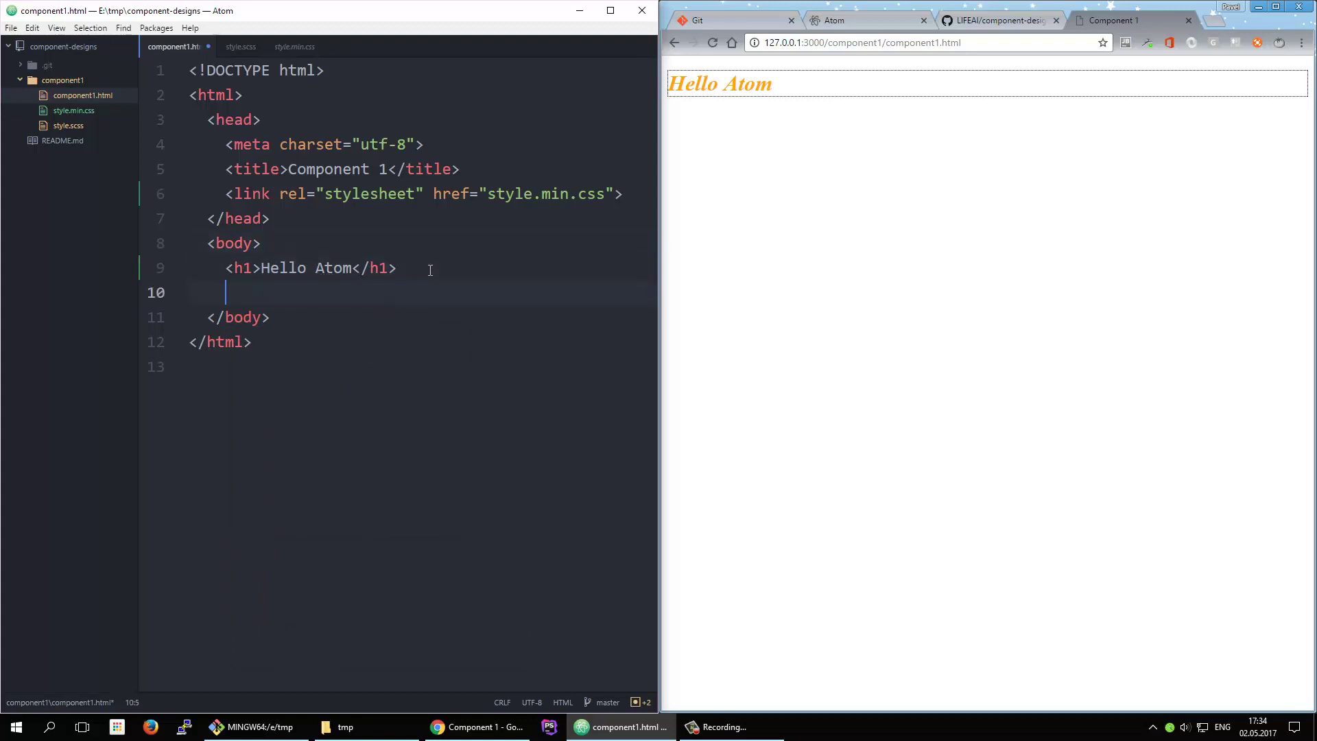
text(h2)
key(Tab)
text(Hello Y)
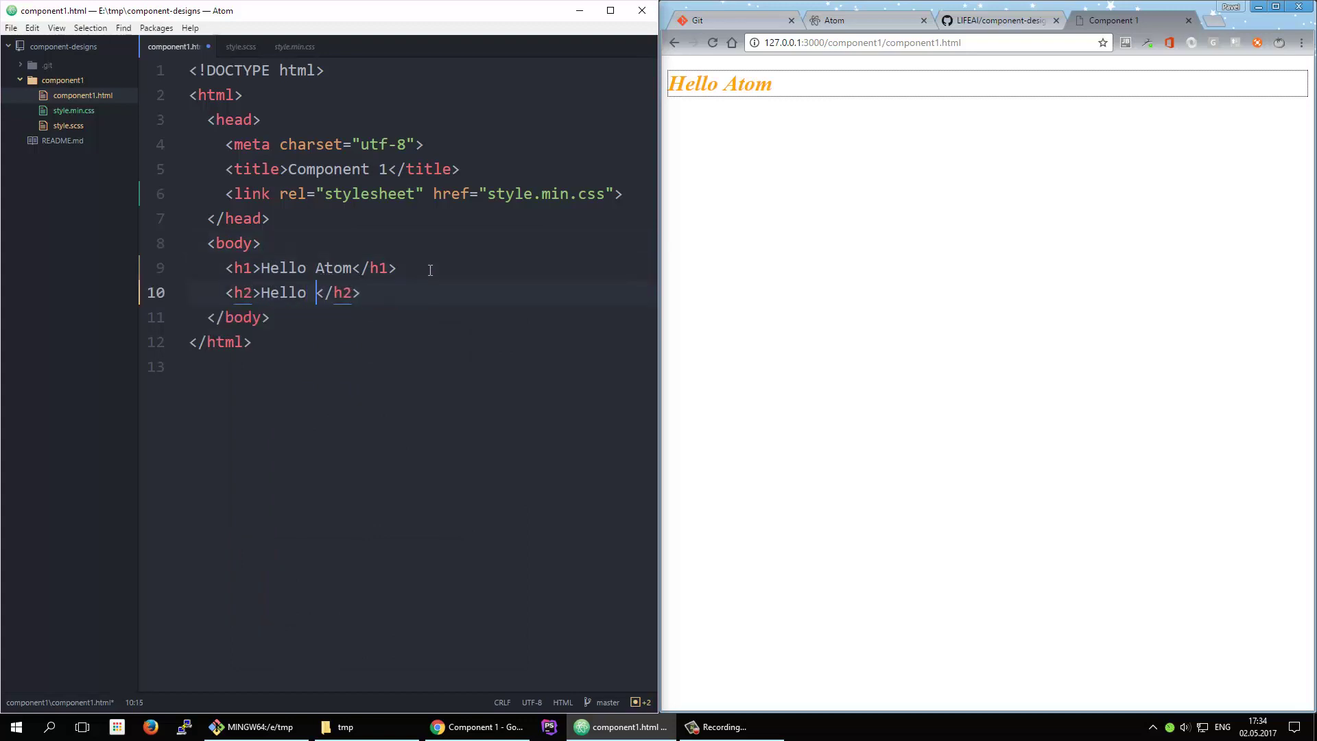
text(outube)
key(ctrl+s)
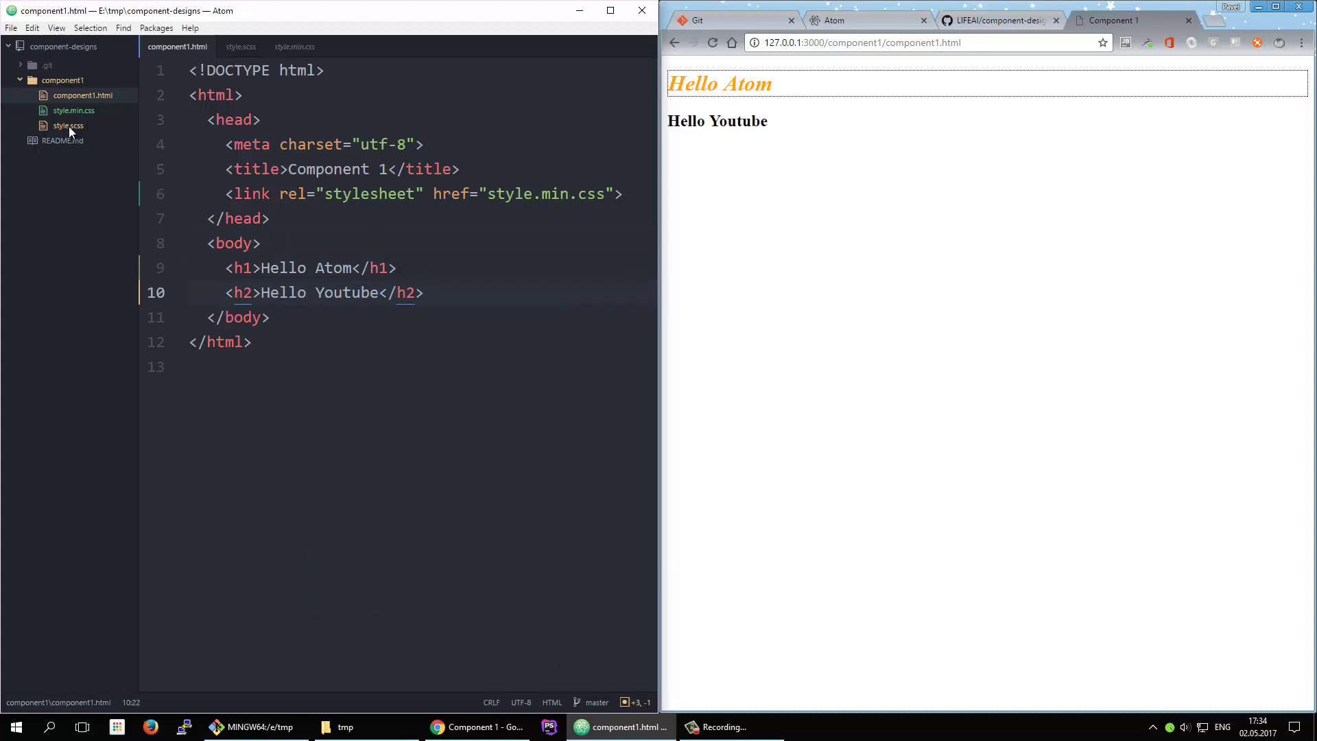
- Add an h2 rule with color: cyan to style.scss and save it
click(69, 127)
click(403, 144)
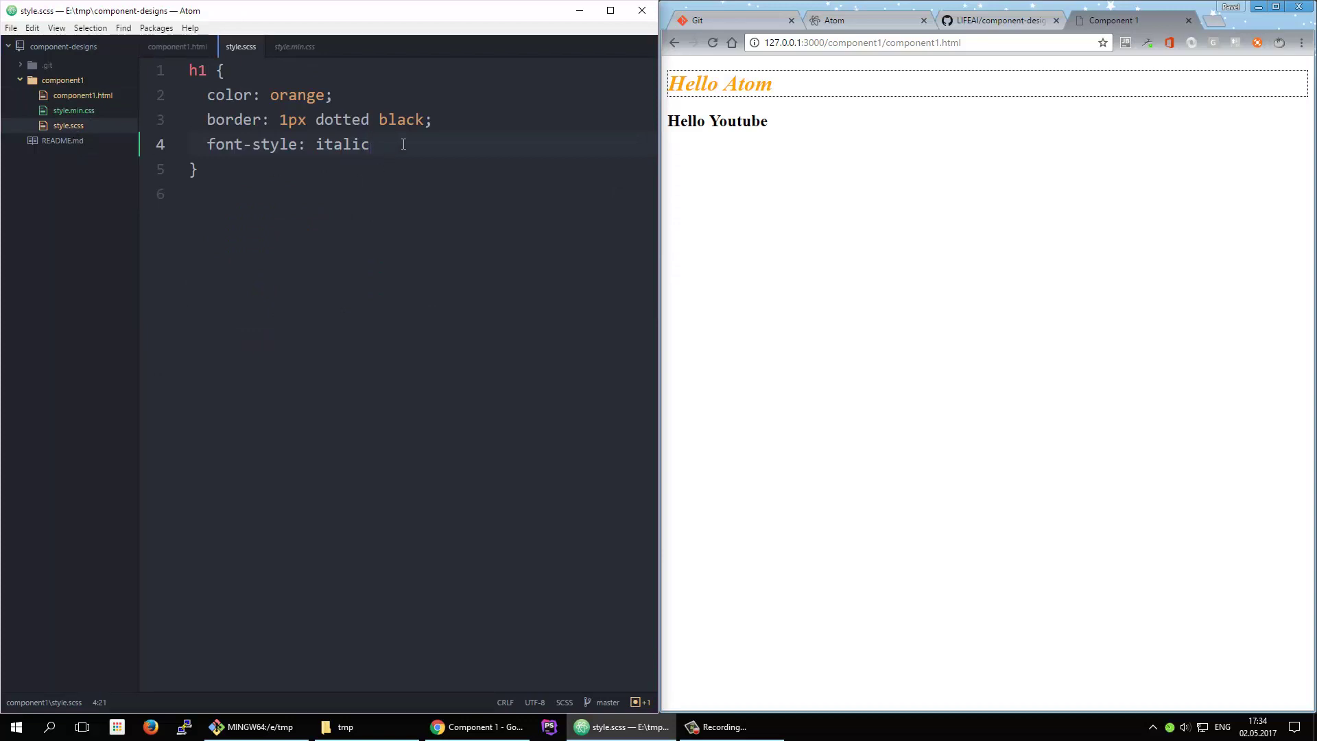
key(Down)
key(Return)
text(h2 {)
key(Return)
text(color: )
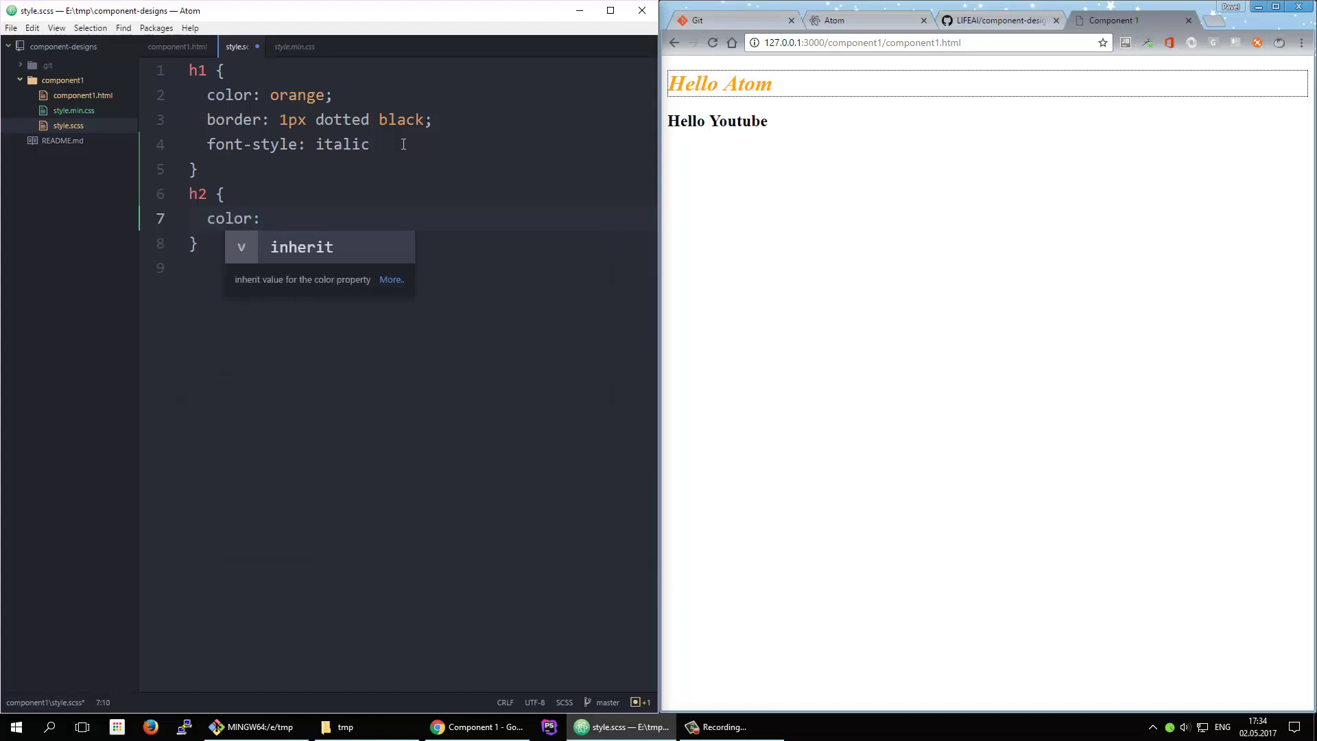
text(cyan;)
key(ctrl+s)
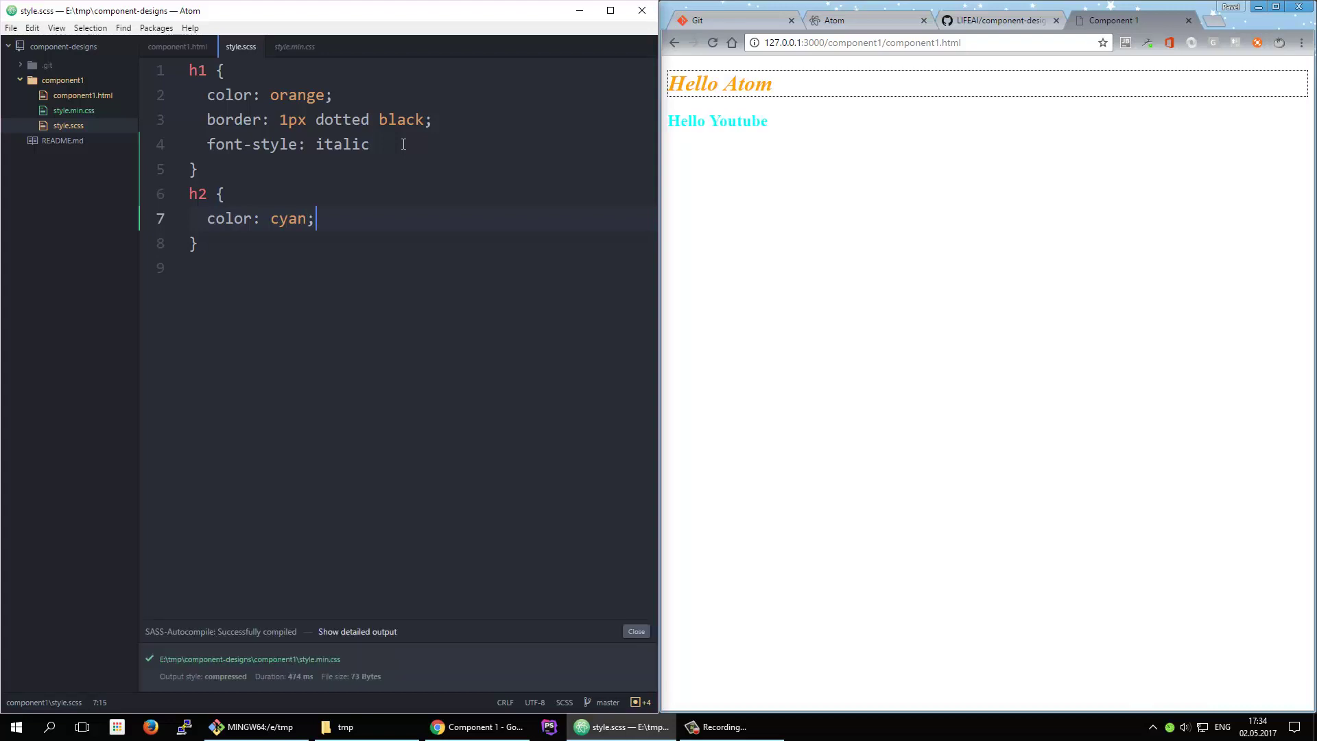
- Return to component1.html, resize the editor back to half screen, and place the cursor after the body tag
click(83, 96)
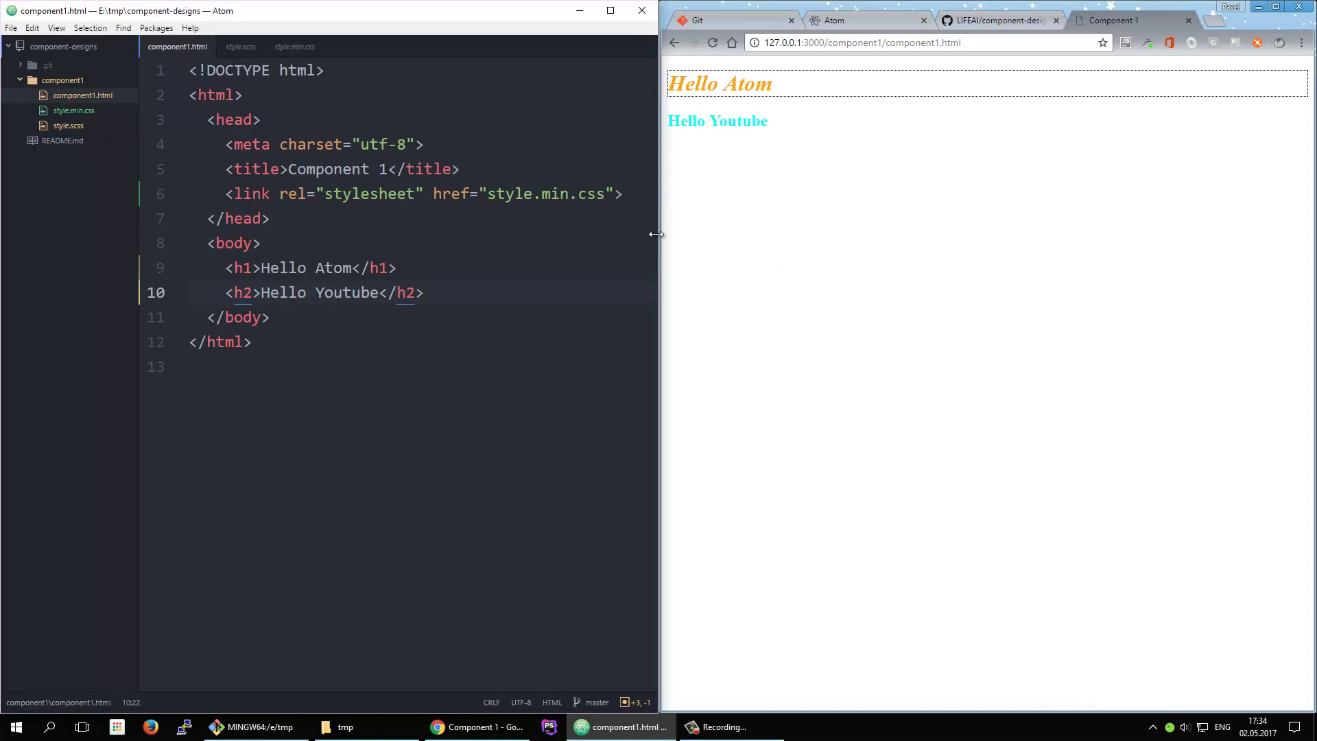
drag(660, 235, 820, 234)
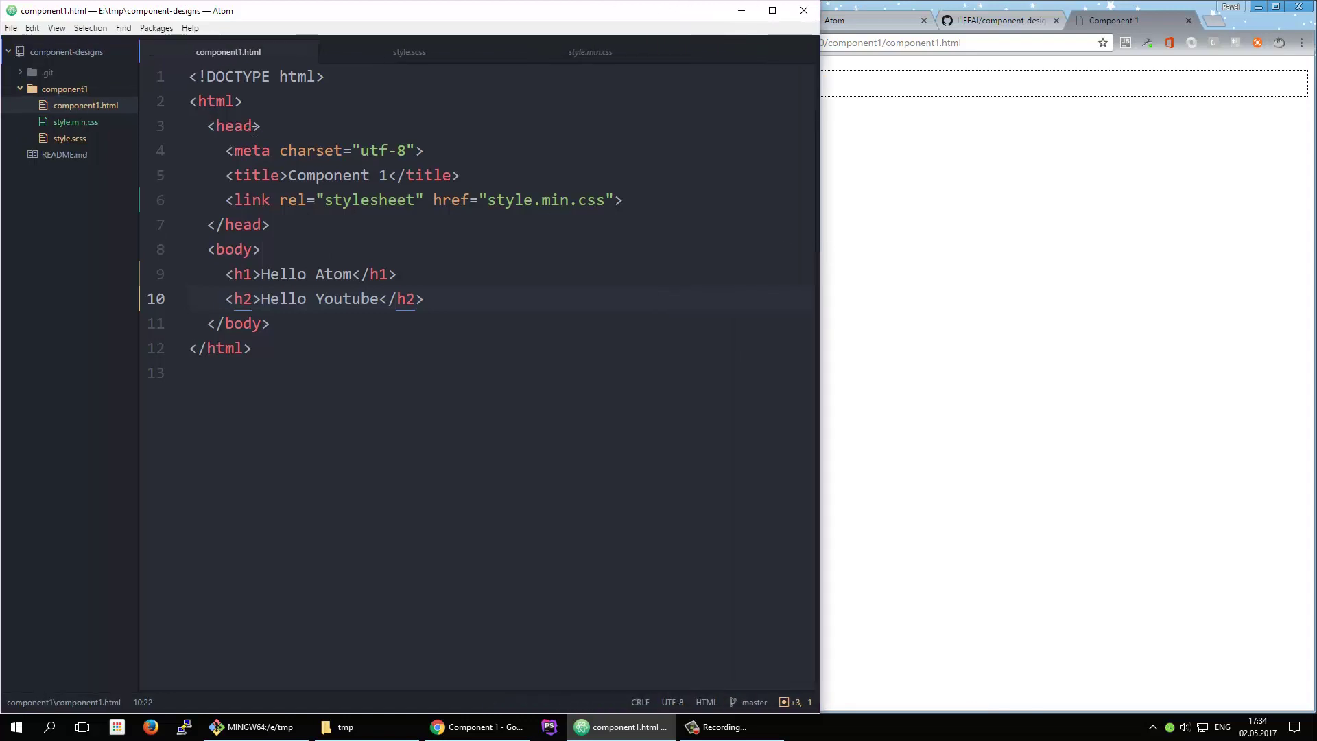
drag(819, 186, 661, 175)
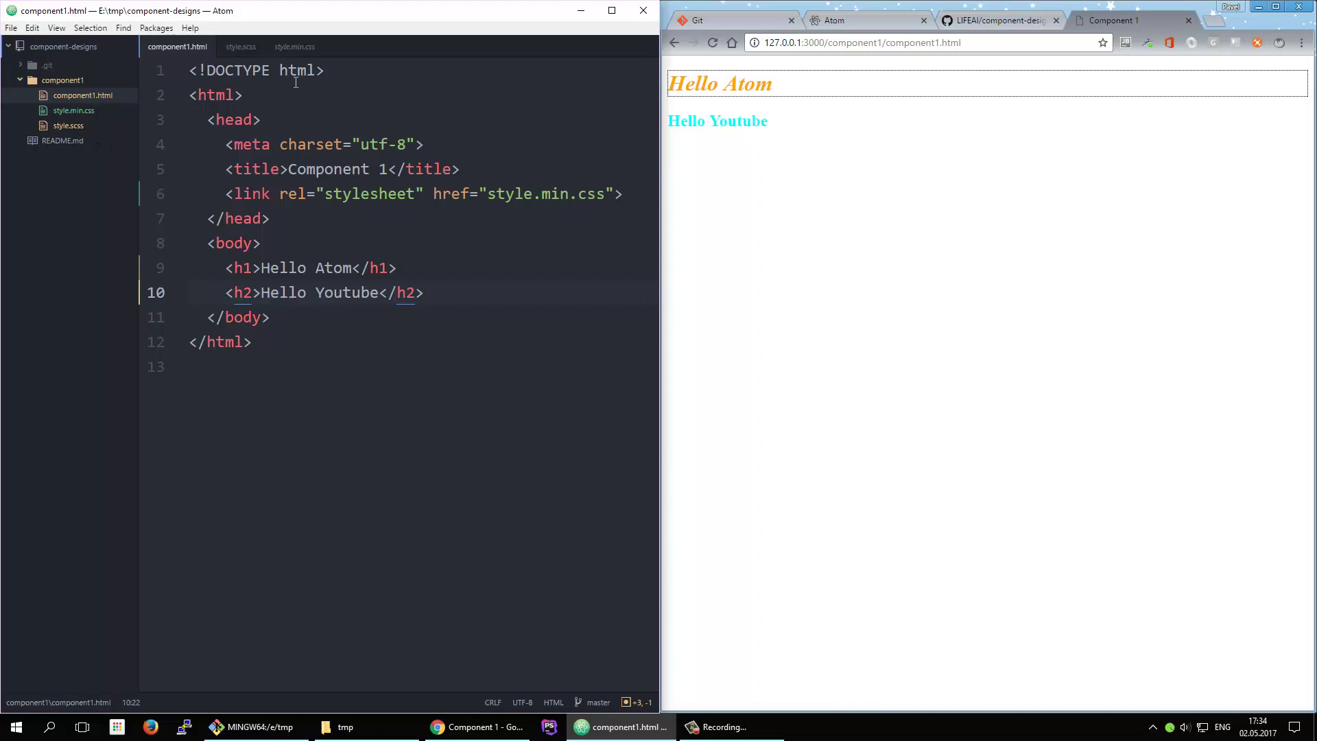
click(340, 243)
- Stage every changed file with Git Plus: Add All from the command palette
key(ctrl+shift+p)
text(git add)
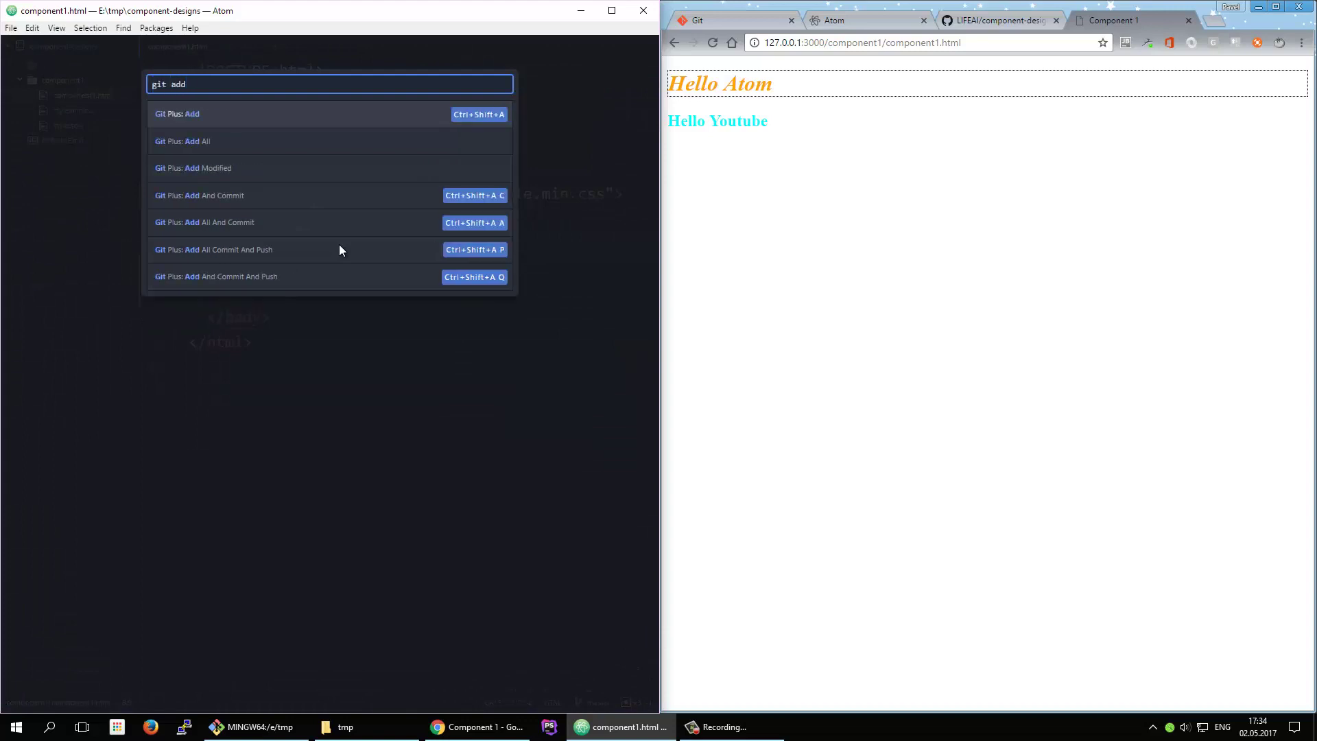
key(Down)
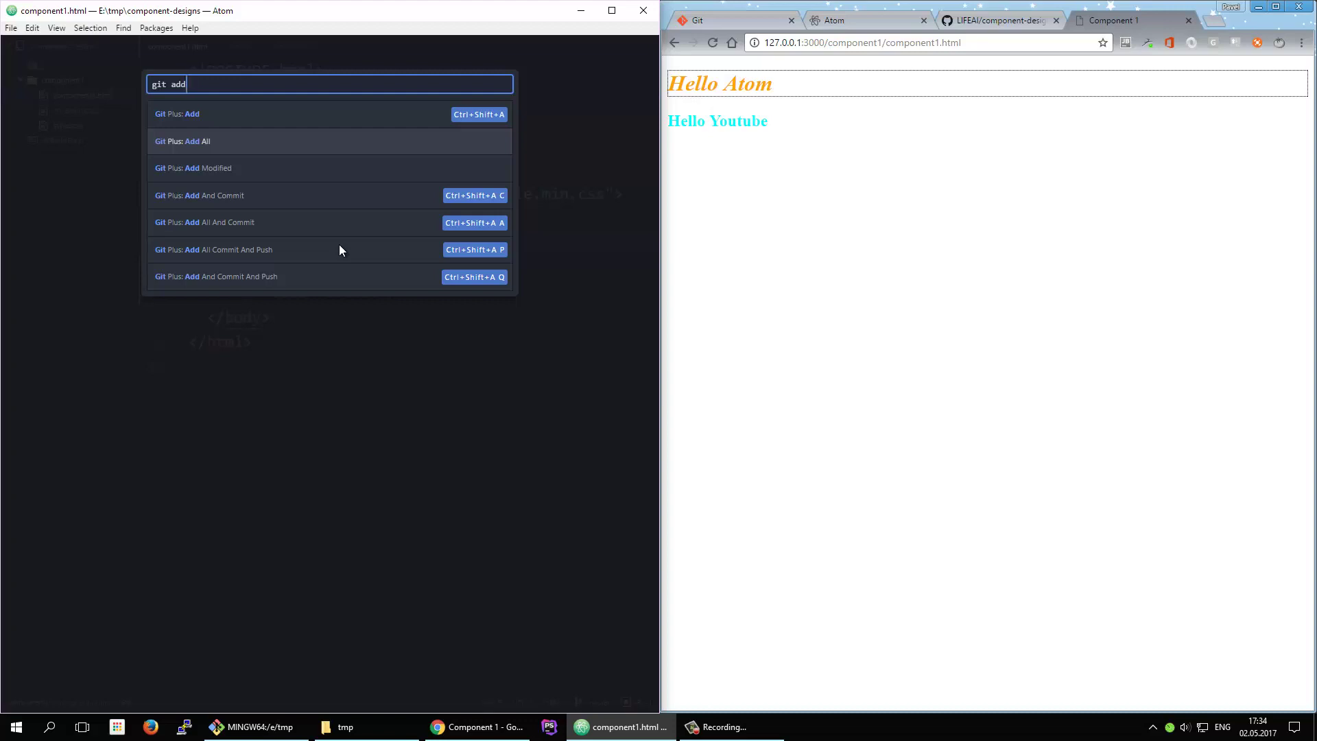
key(Return)
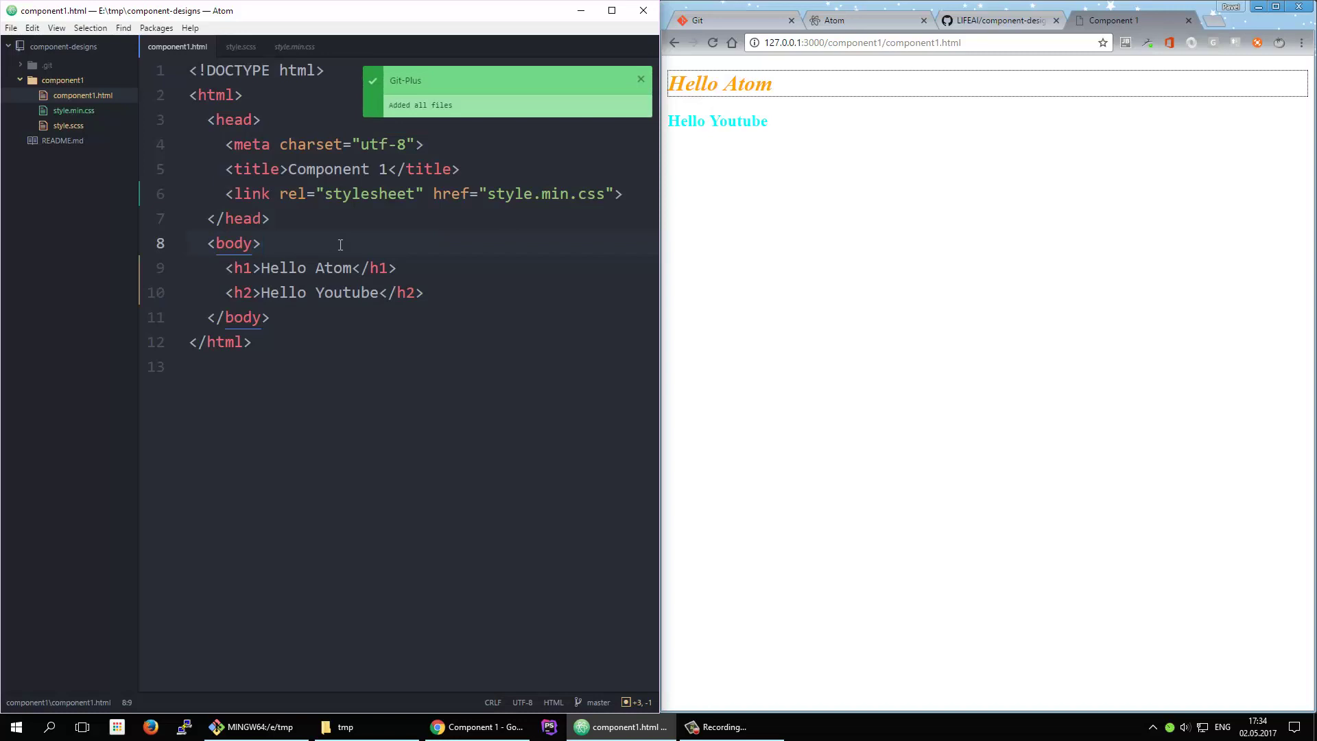
- Commit the staged files with Git Plus: Commit and the message 'updated component1'
key(ctrl+shift+p)
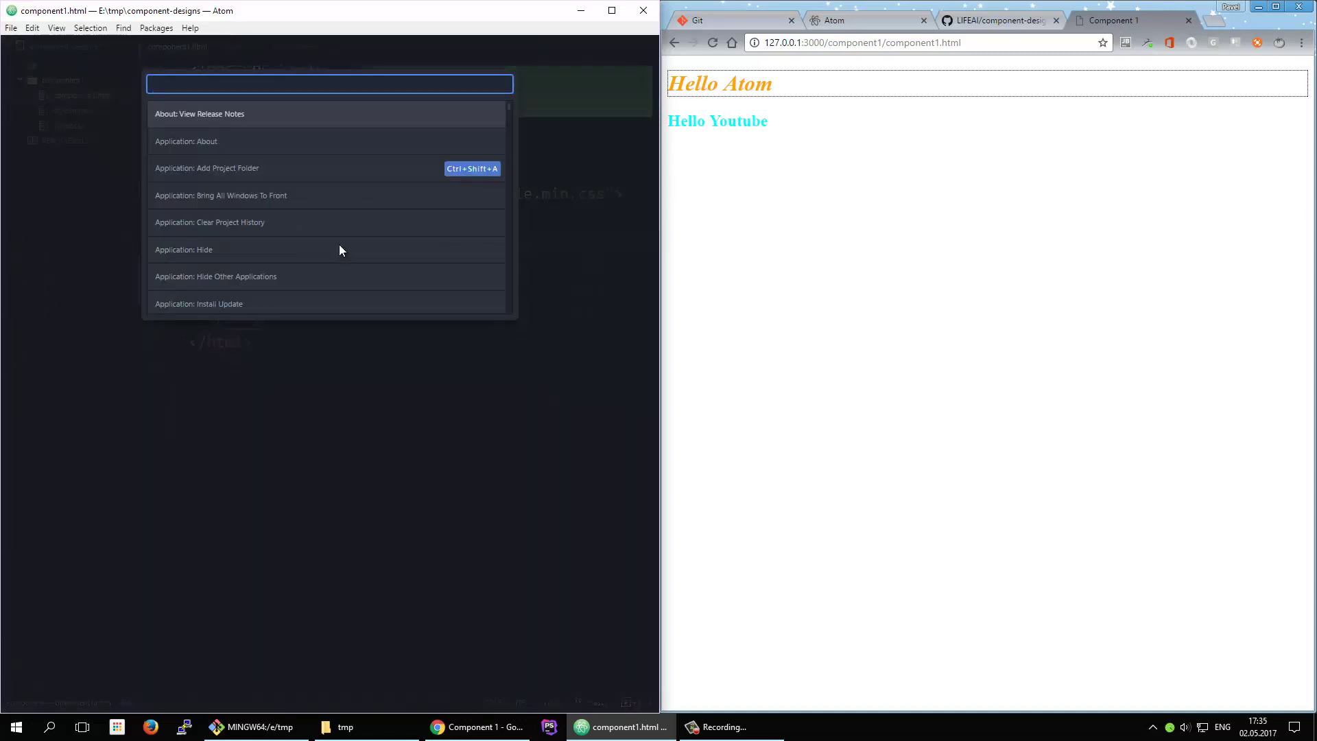
text(git com)
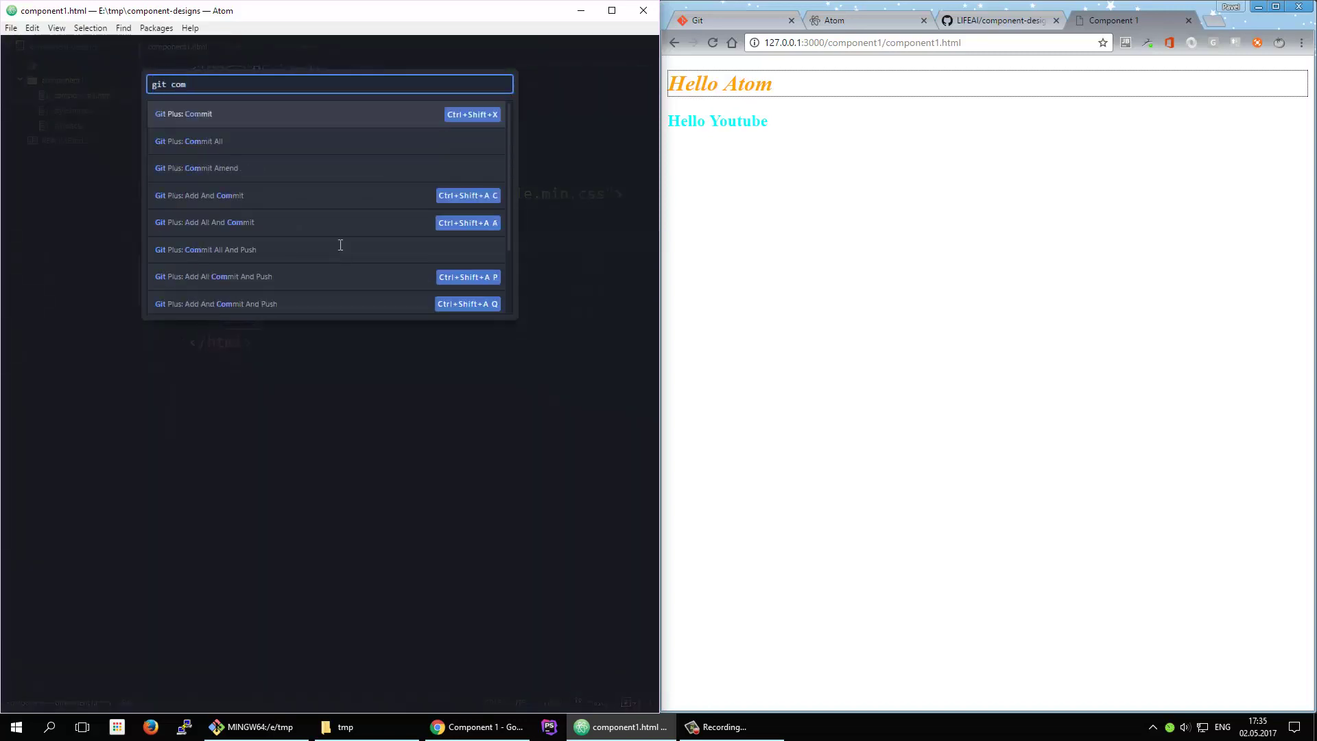
key(Return)
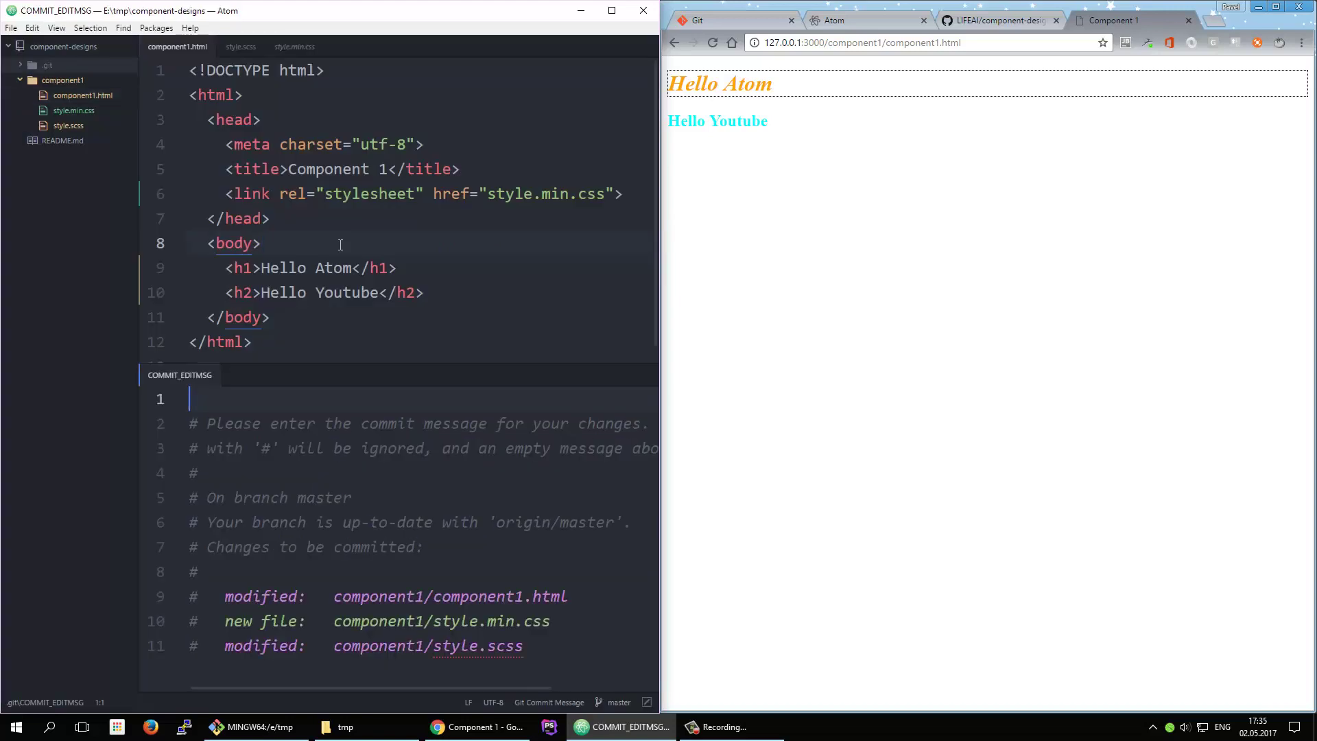
text(* updated comp)
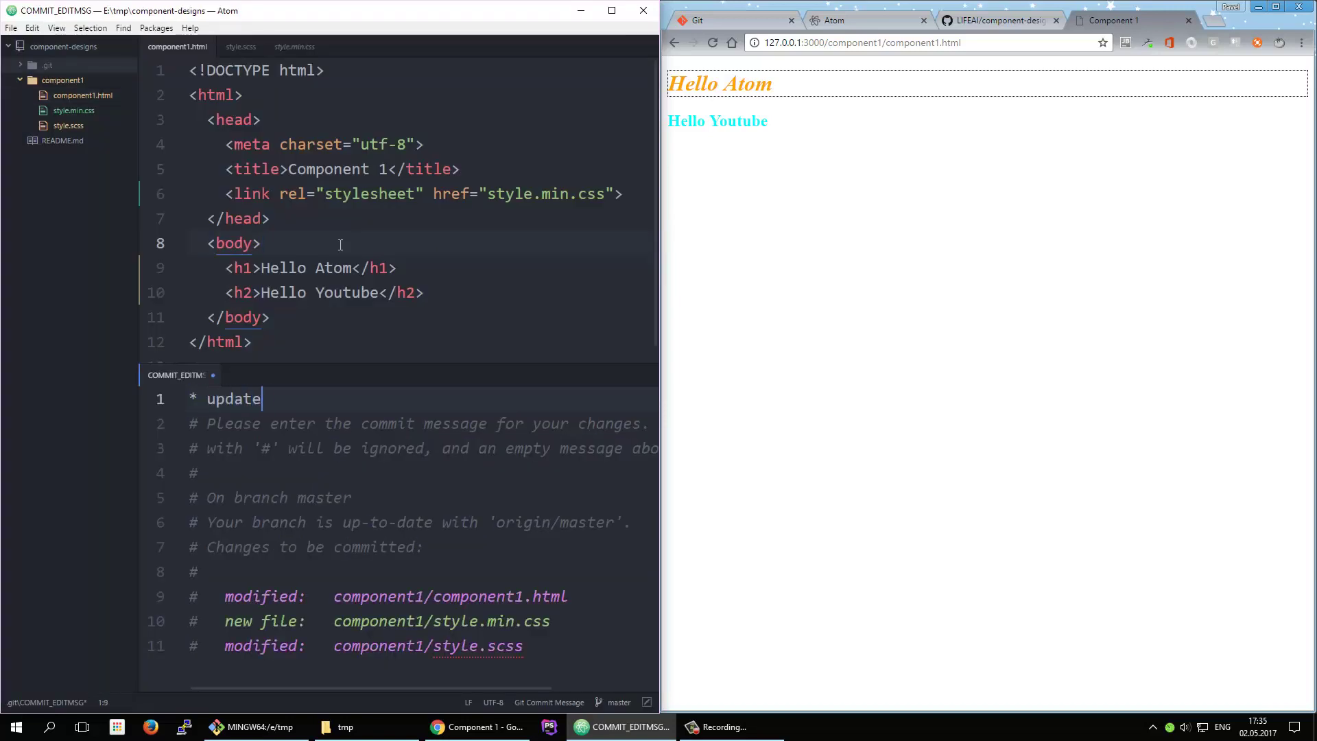
text(oent1)
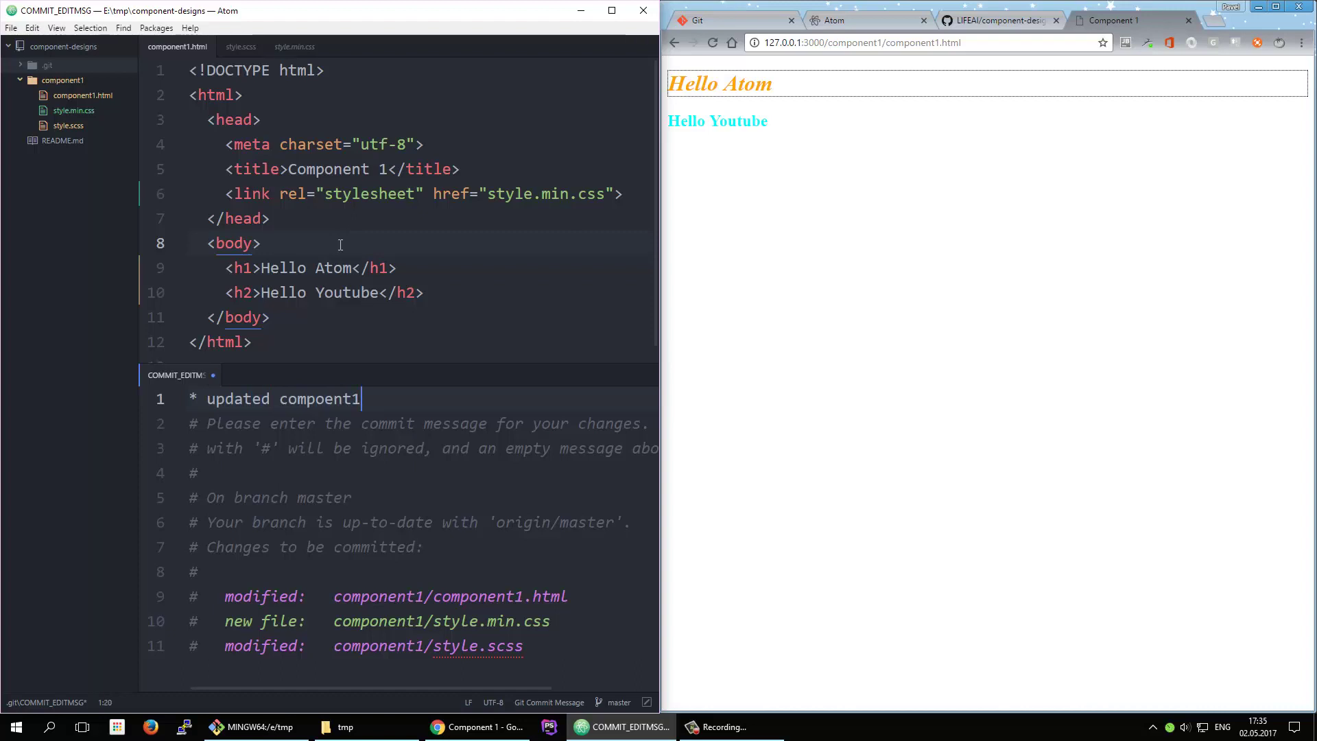
key(ctrl+s)
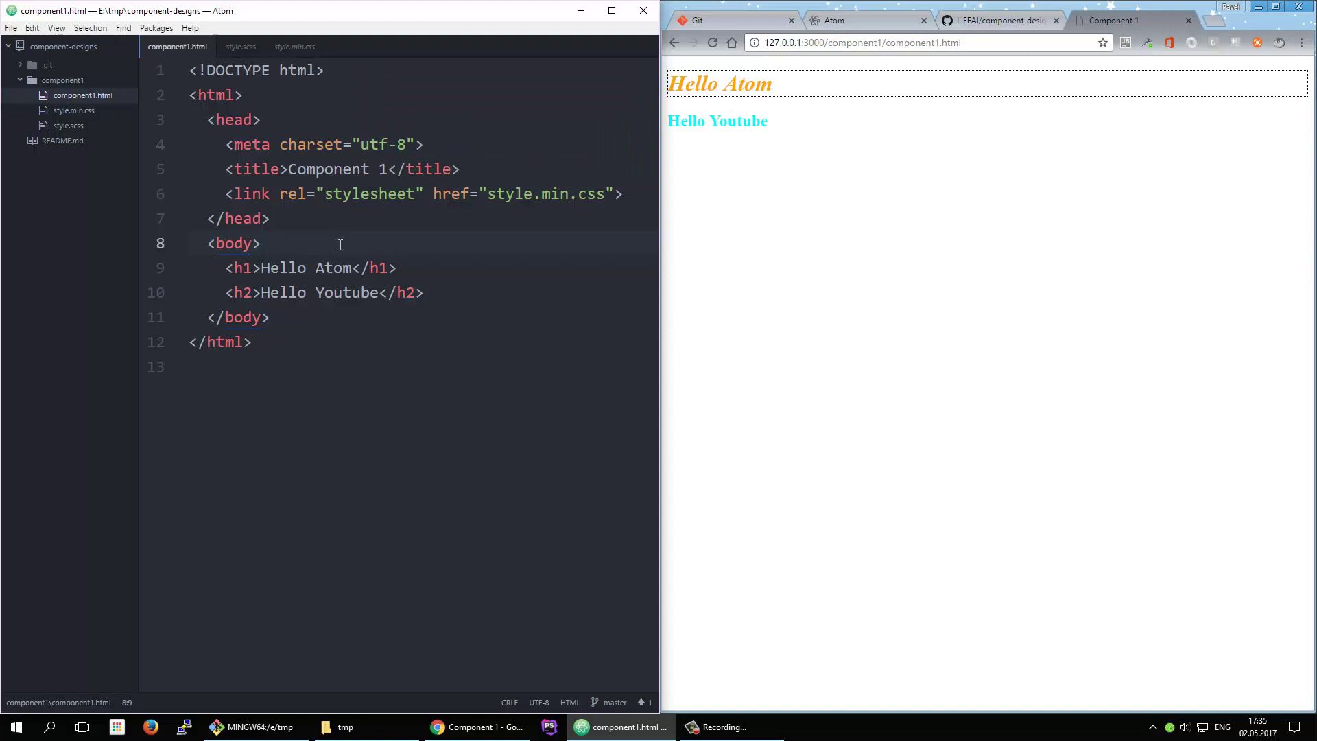
- Push the commit with Git Plus: Push, then switch Chrome to the GitHub repository tab
key(ctrl+shift+p)
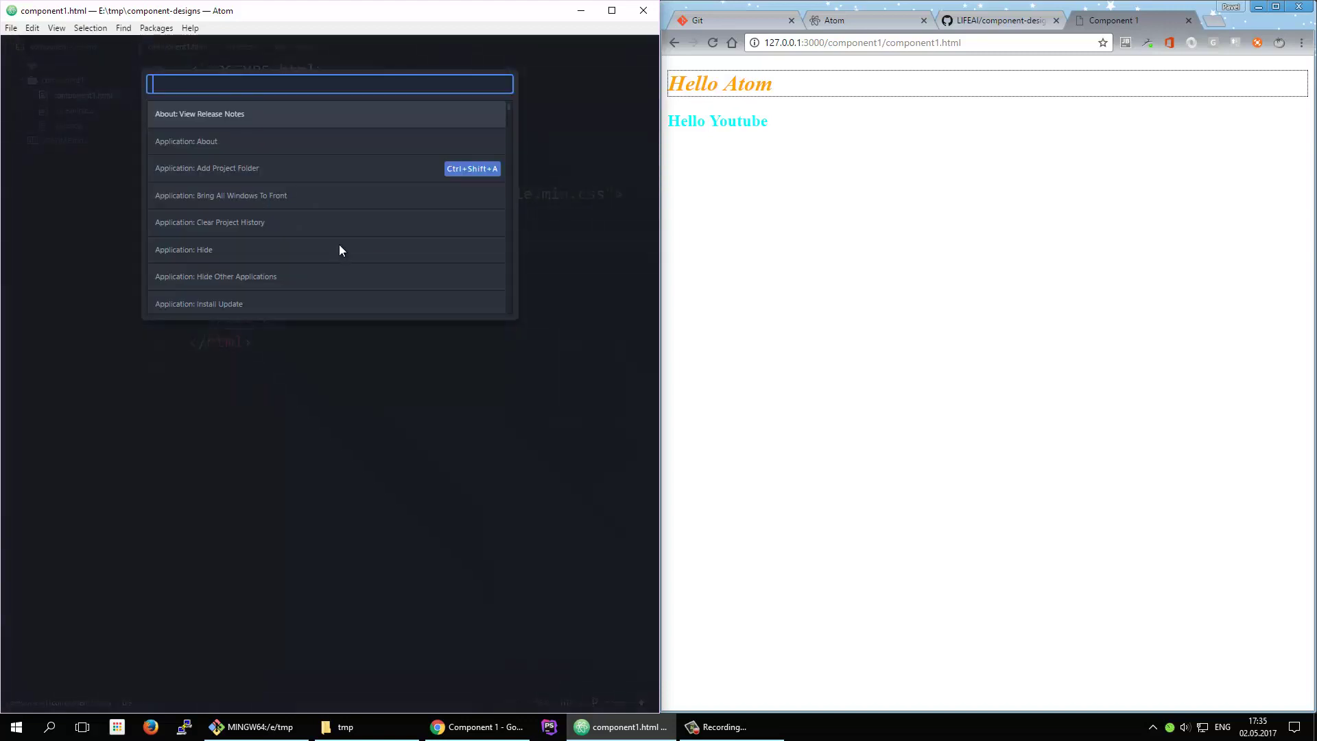
text(git push)
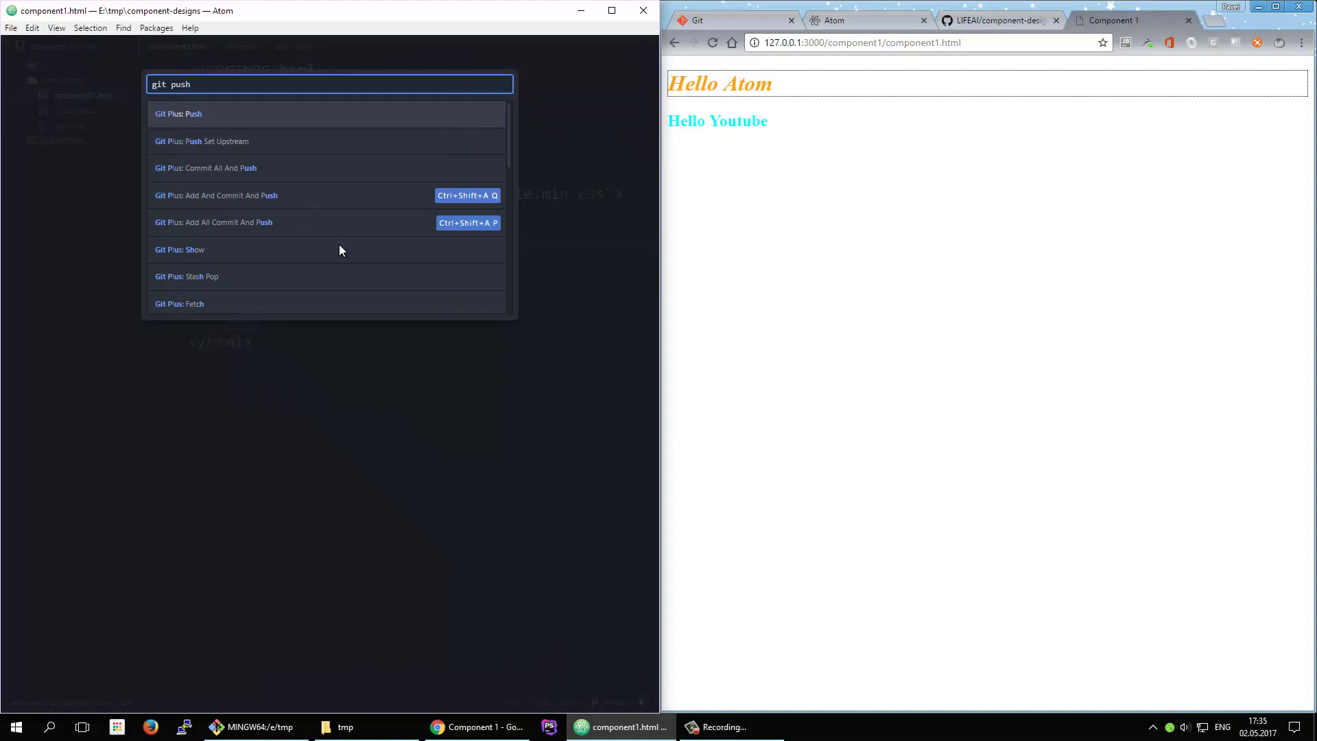
key(Return)
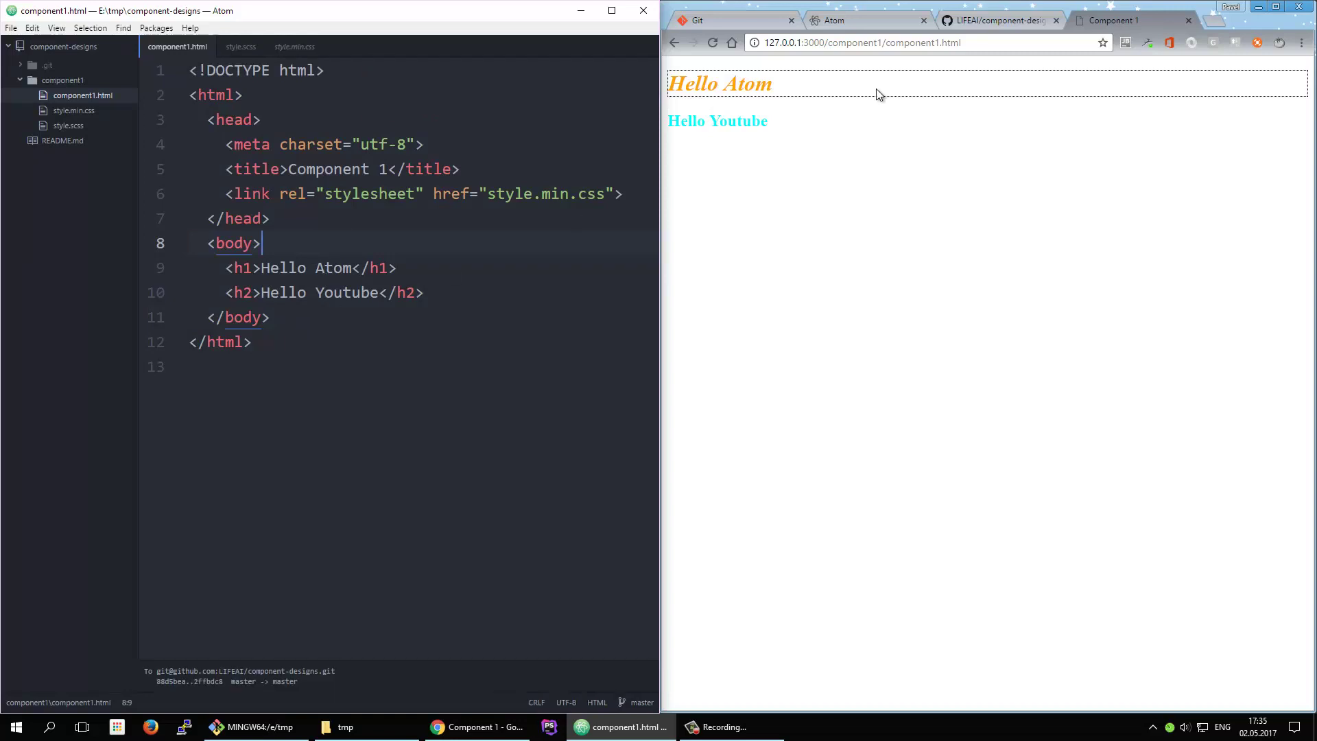
click(993, 20)
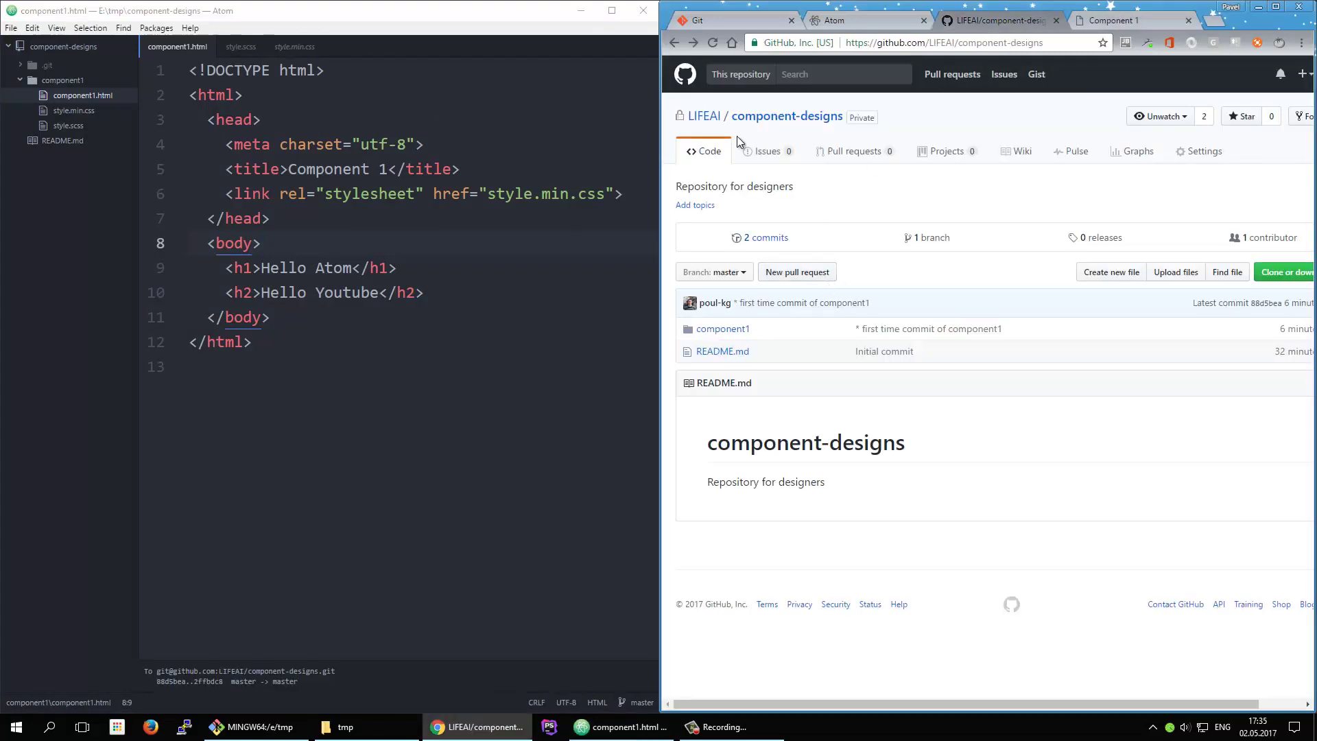
- Reload the GitHub repo, open component1, and inspect style.min.css and style.scss
key(F5)
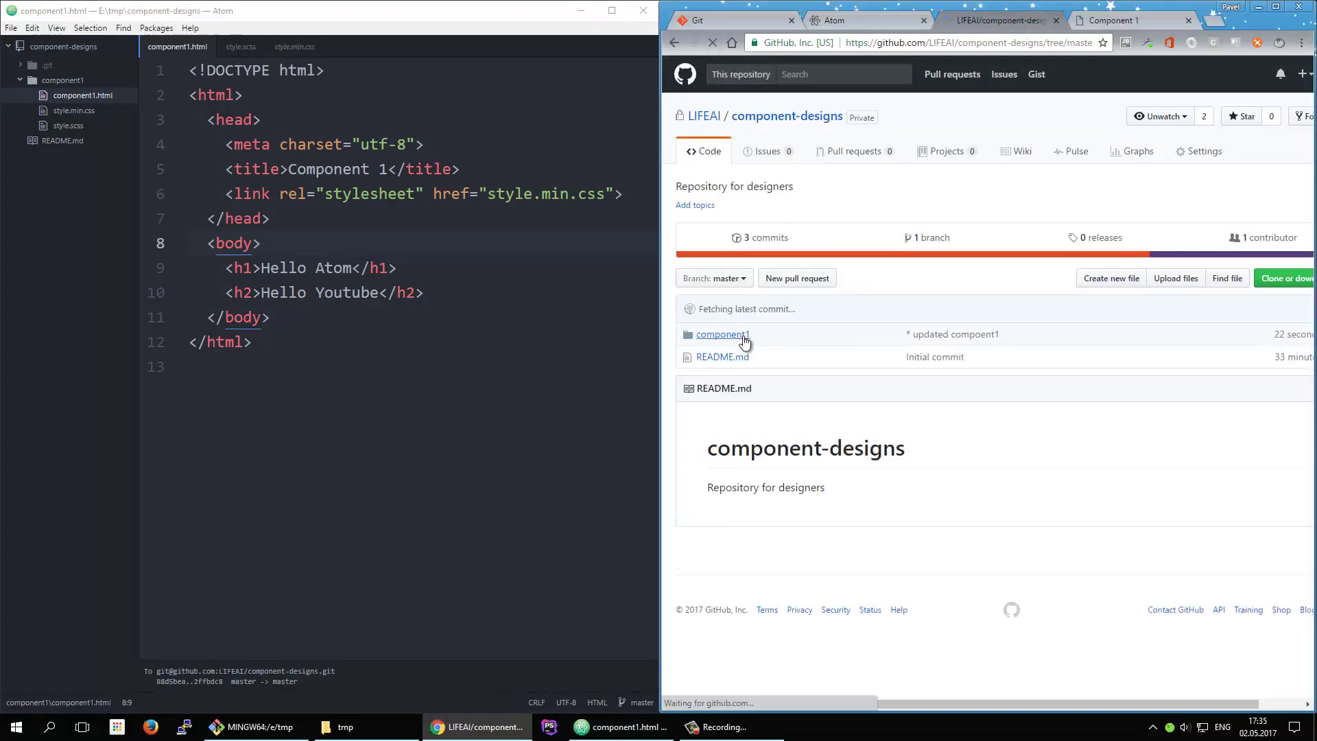
click(723, 329)
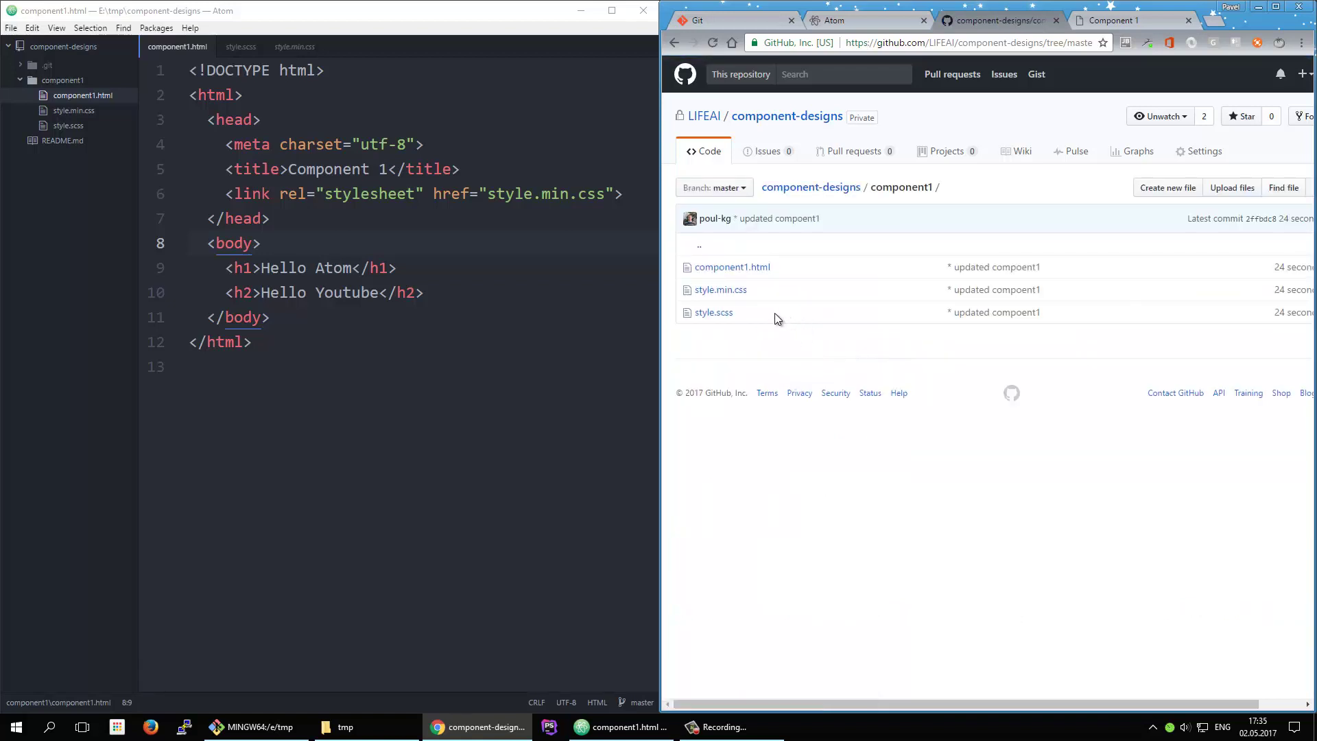
click(717, 290)
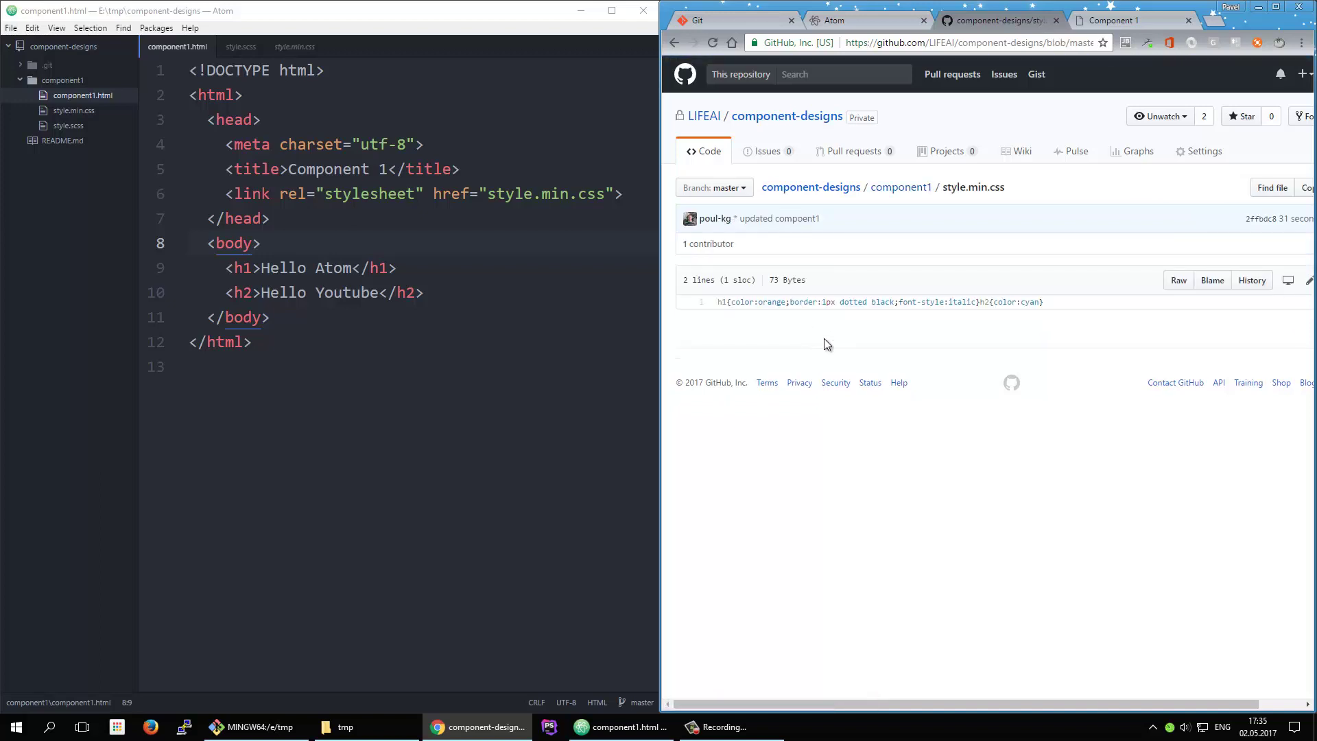
key(alt+Left)
click(721, 291)
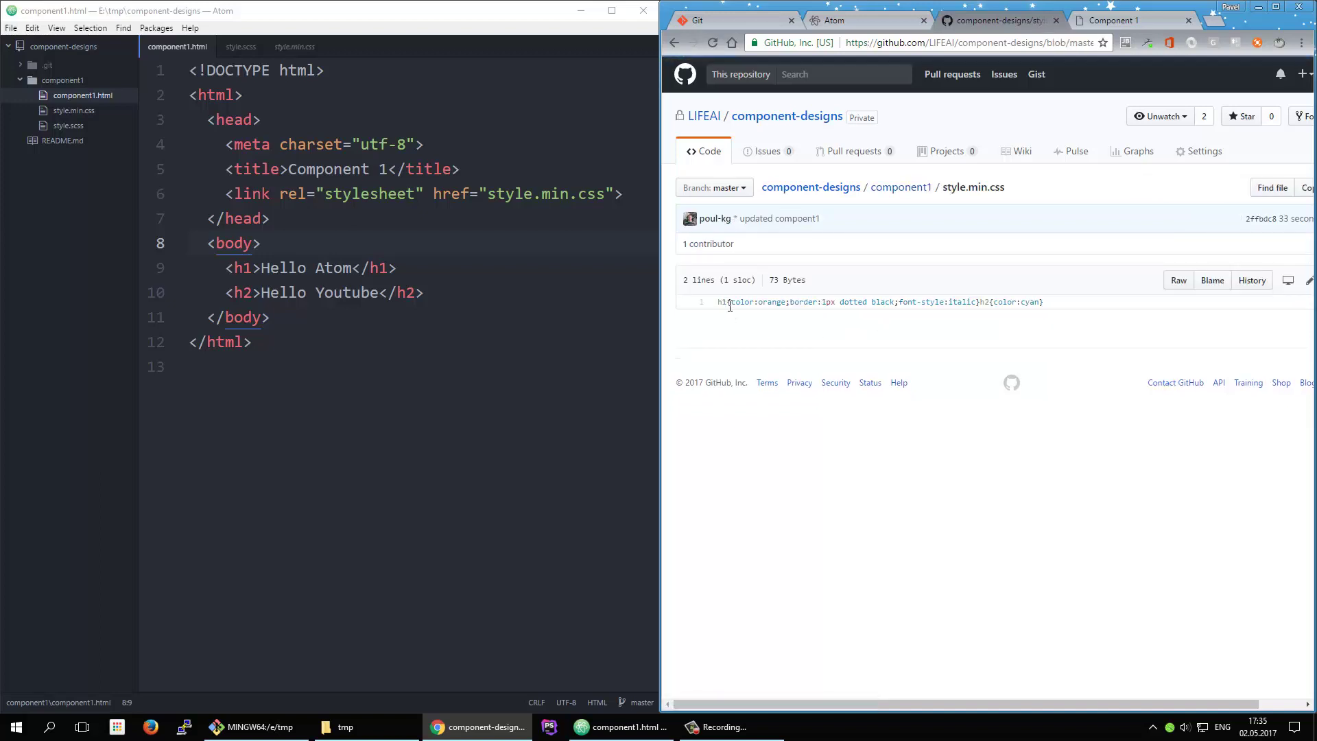
key(alt+Left)
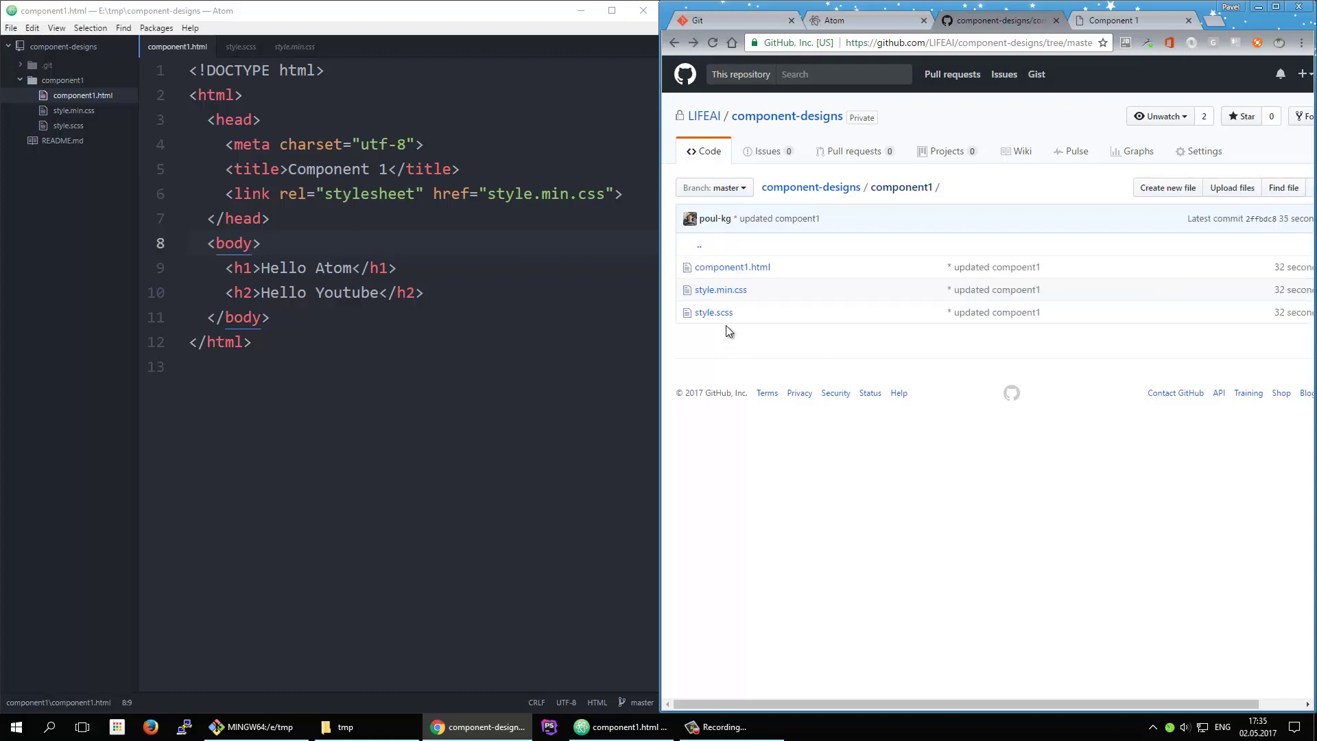
click(722, 313)
key(alt+Left)
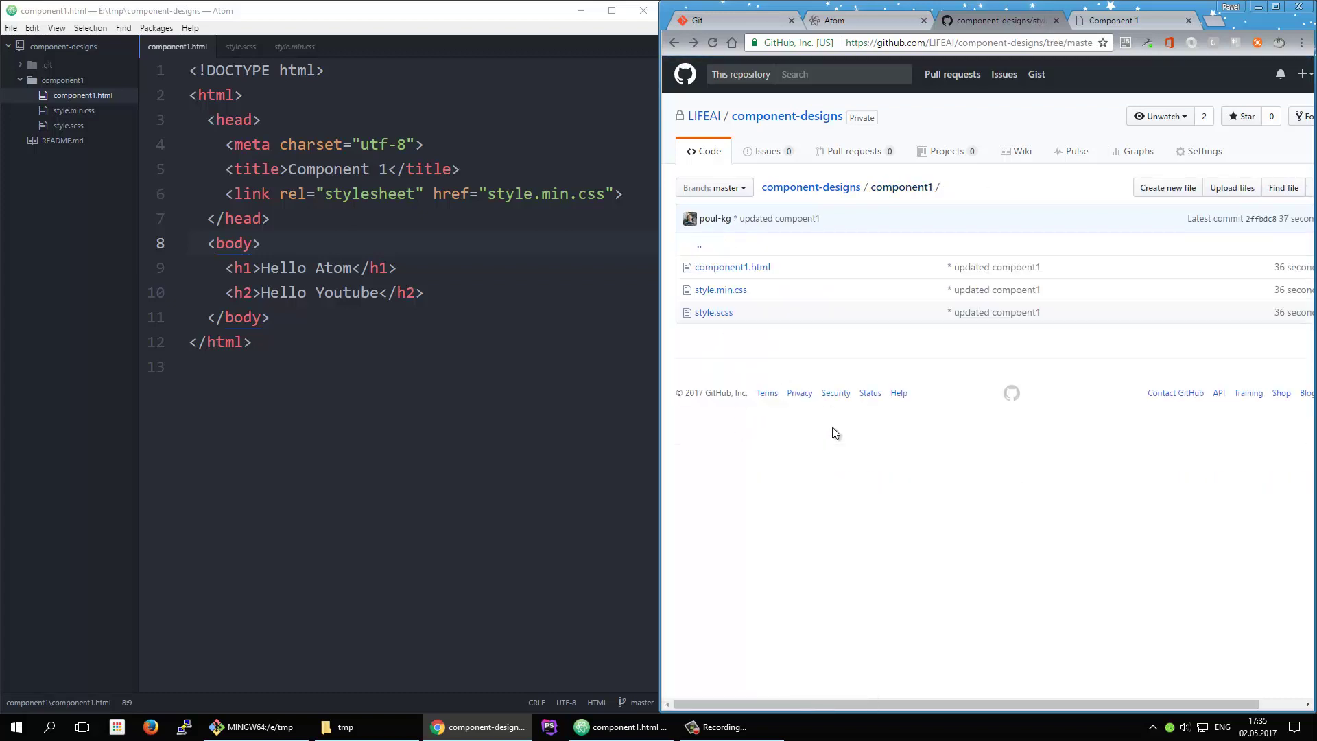